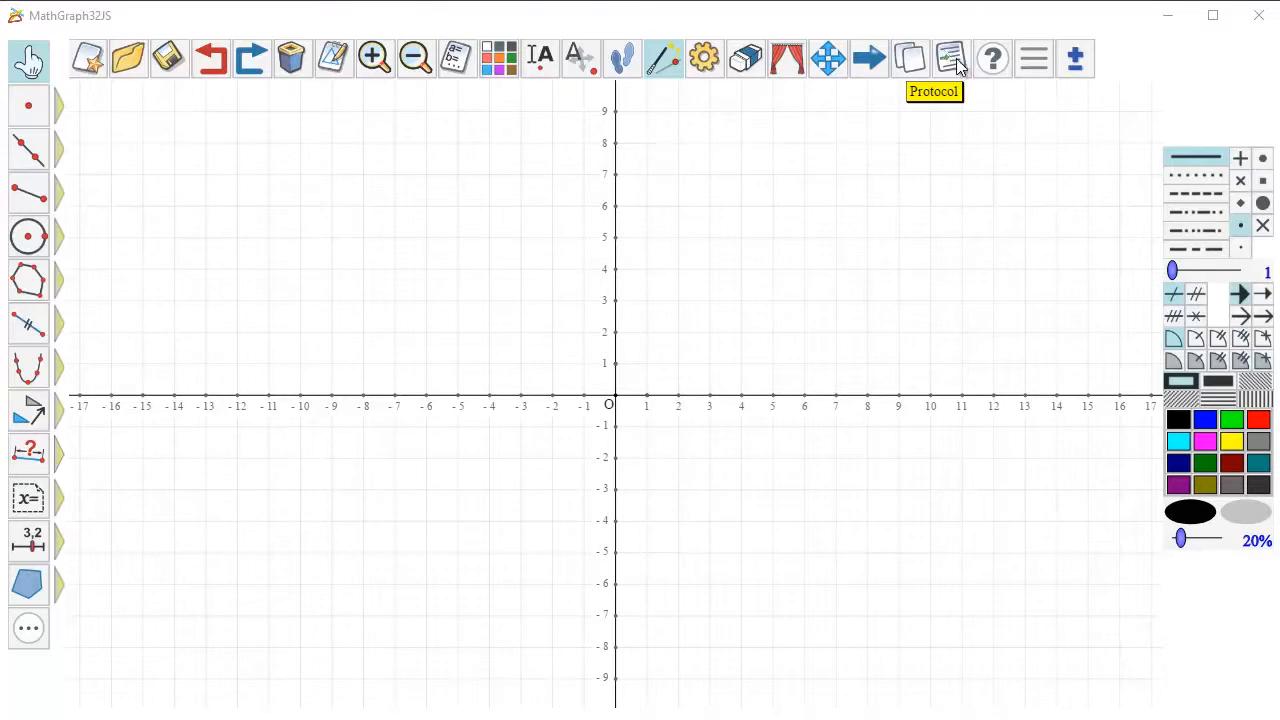
Review the figure options, including angle unity and level, and accept the current settings
left_click(1033, 56)
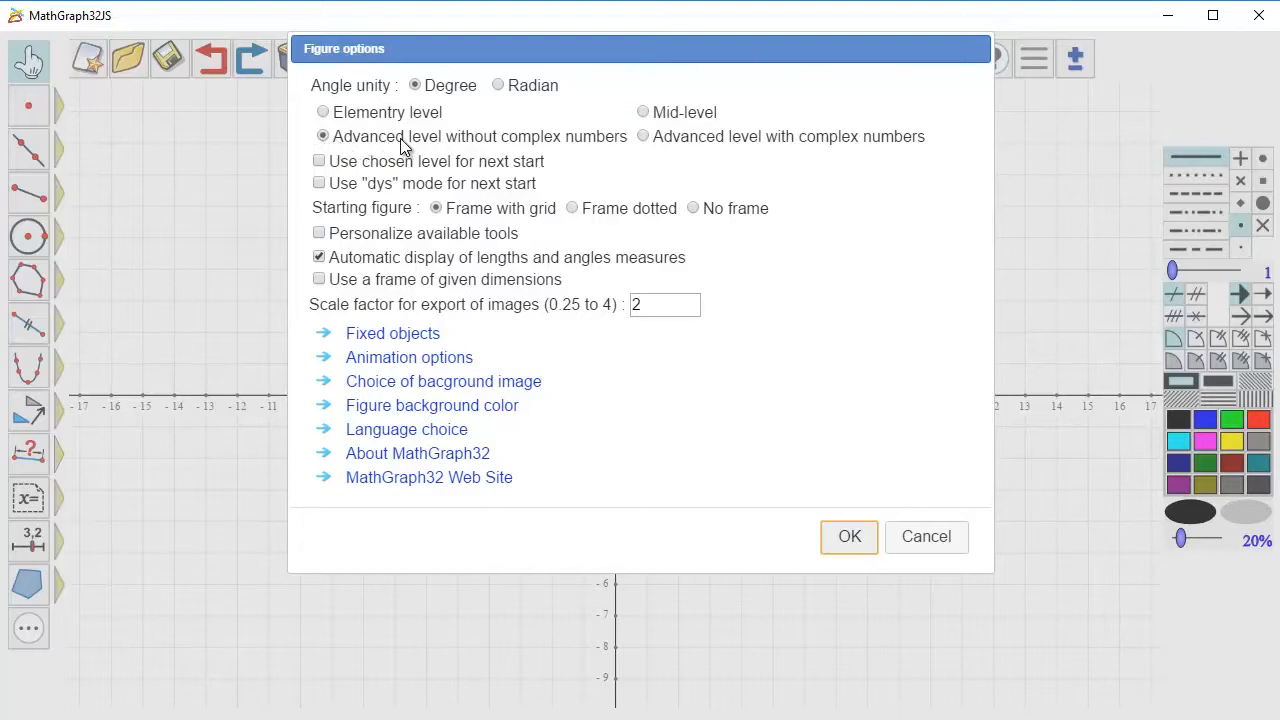
left_click(845, 540)
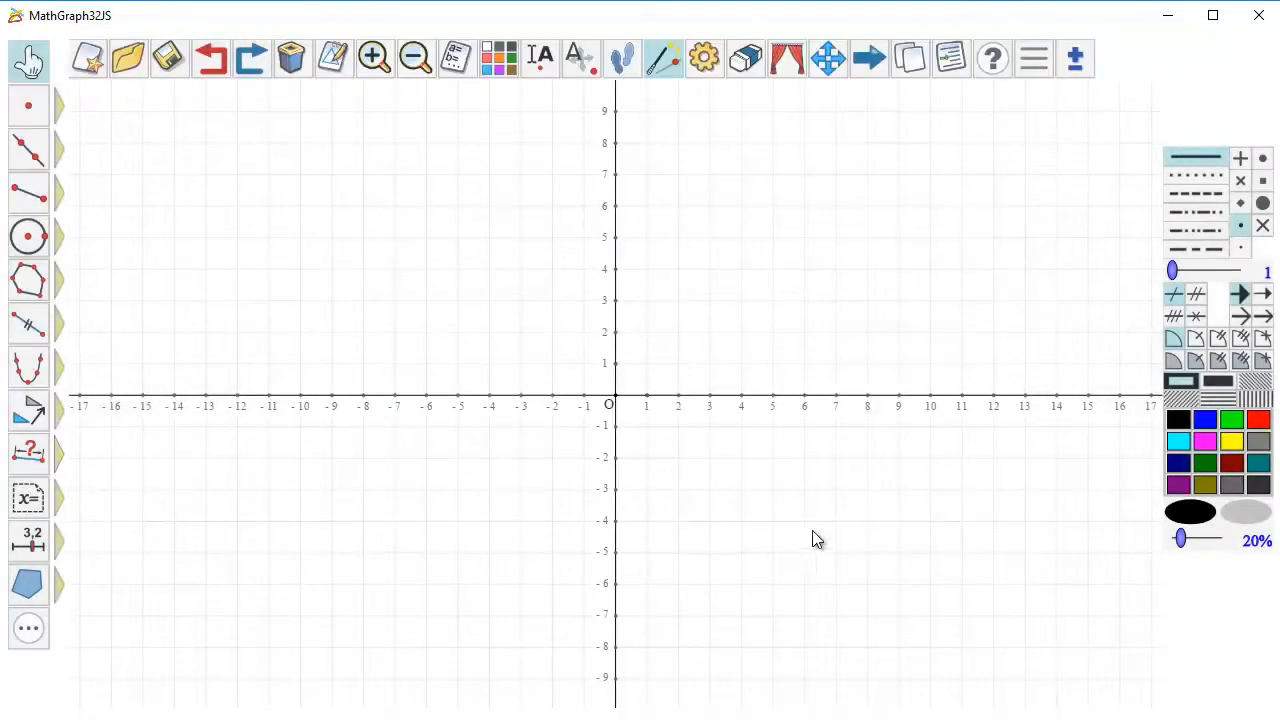
Create a new figure with an orthogonal frame and simple scaling, then adjust its origin and axis units on the canvas
left_click(90, 77)
left_click(785, 306)
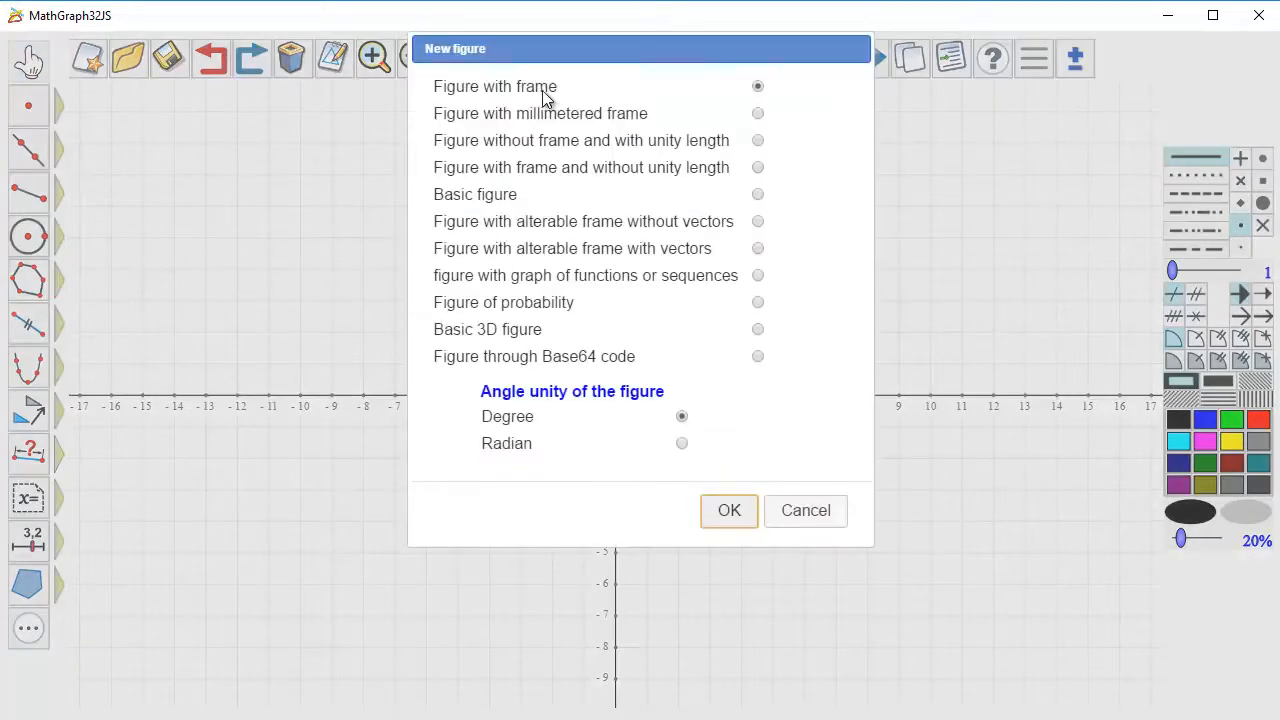
left_click(731, 514)
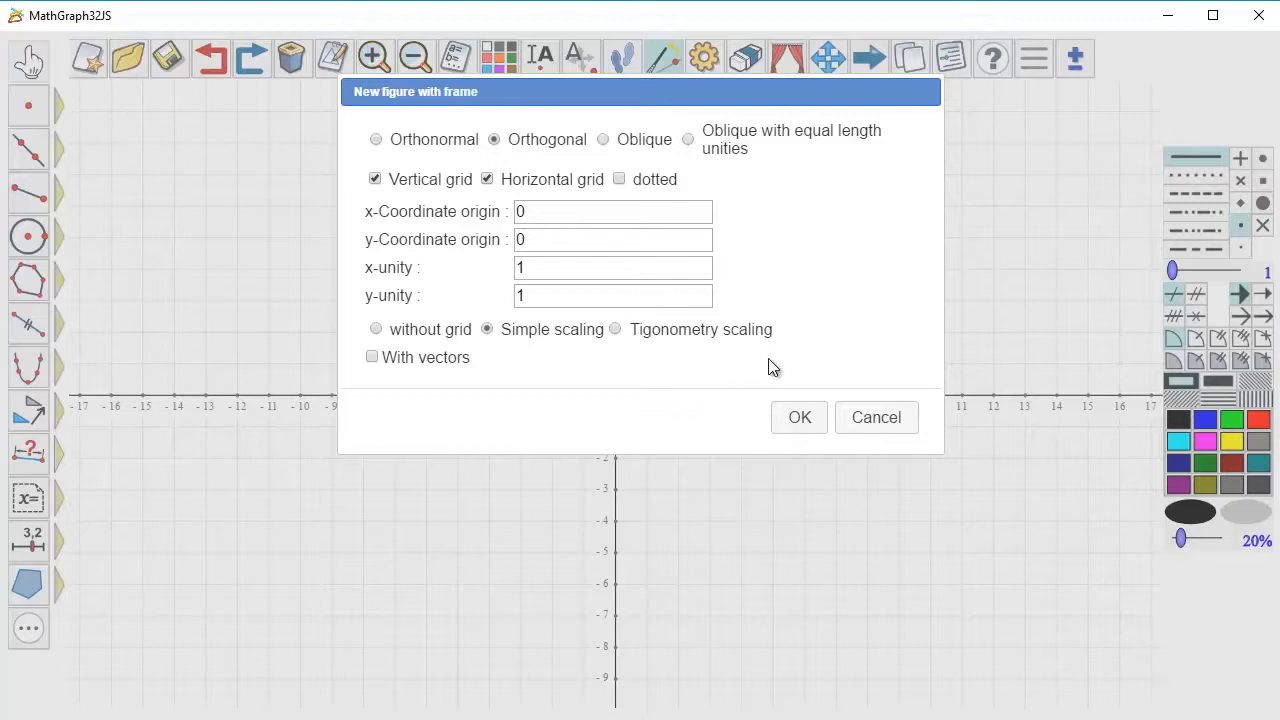
left_click(812, 422)
left_click_drag(616, 396, 676, 411)
left_click_drag(620, 365, 622, 340)
Create a new figure with an oblique frame, then stretch the unit of its slanted y-axis
left_click(90, 60)
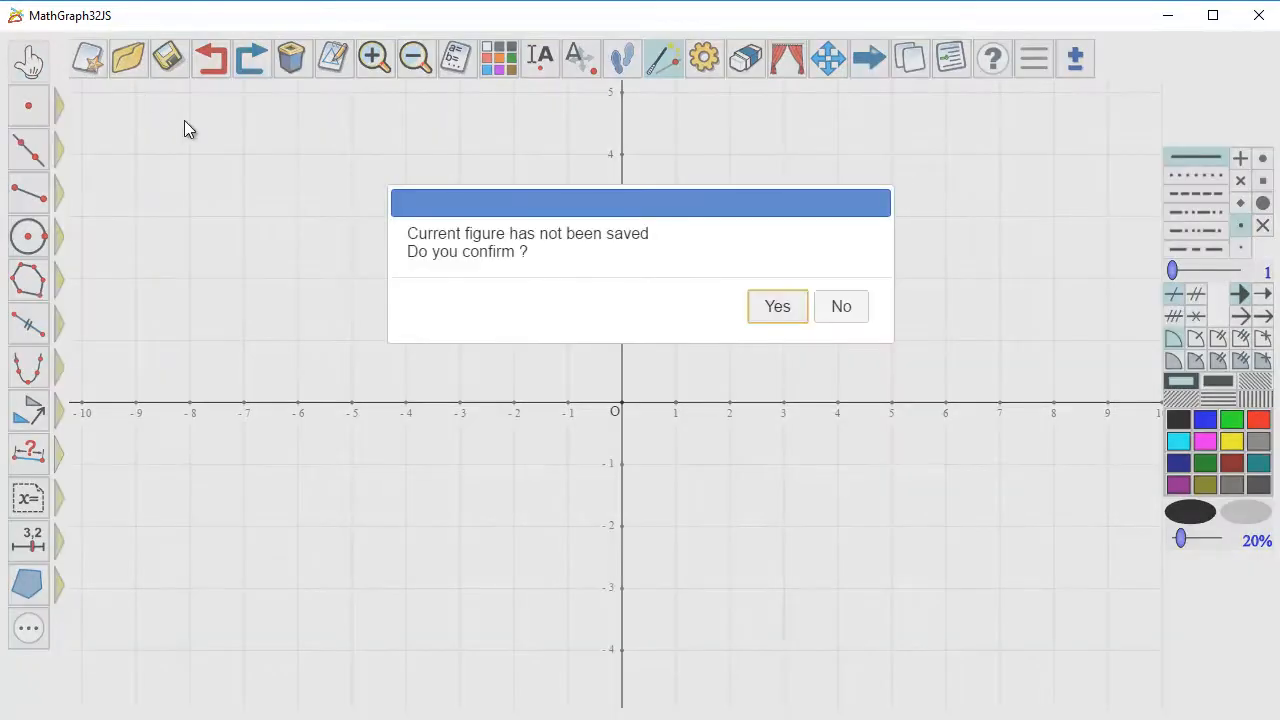
left_click(778, 312)
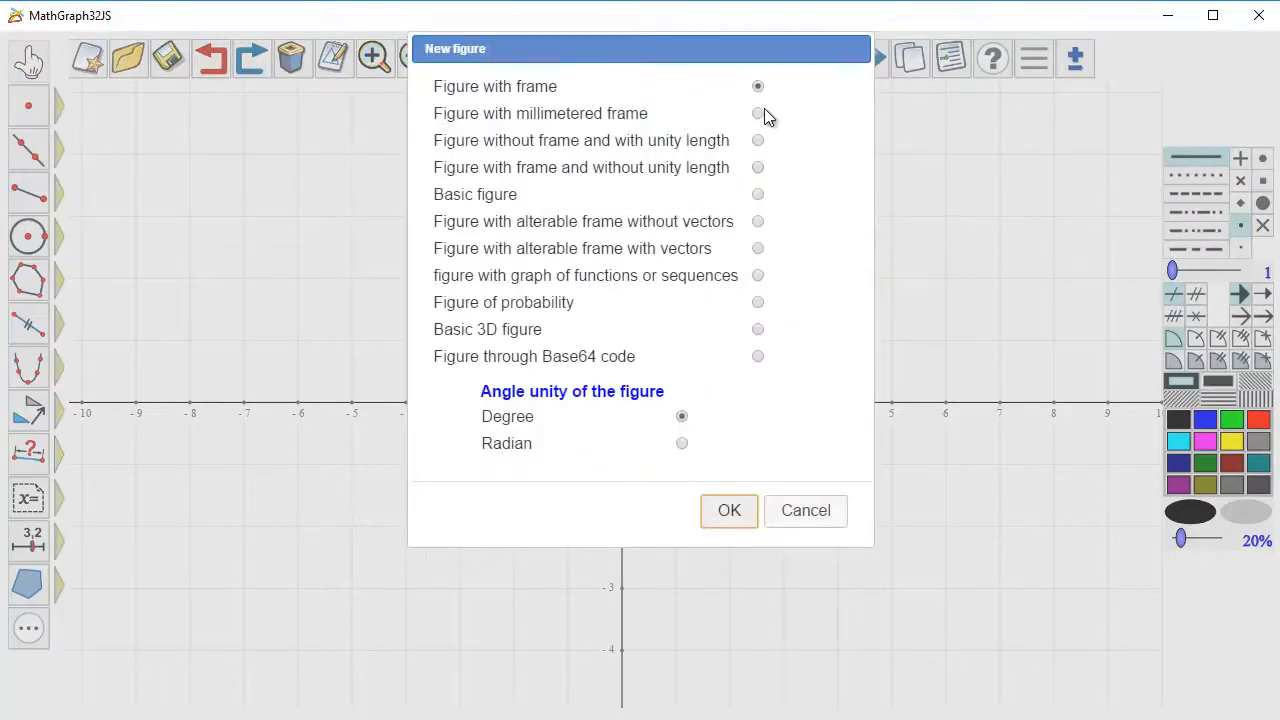
left_click(733, 511)
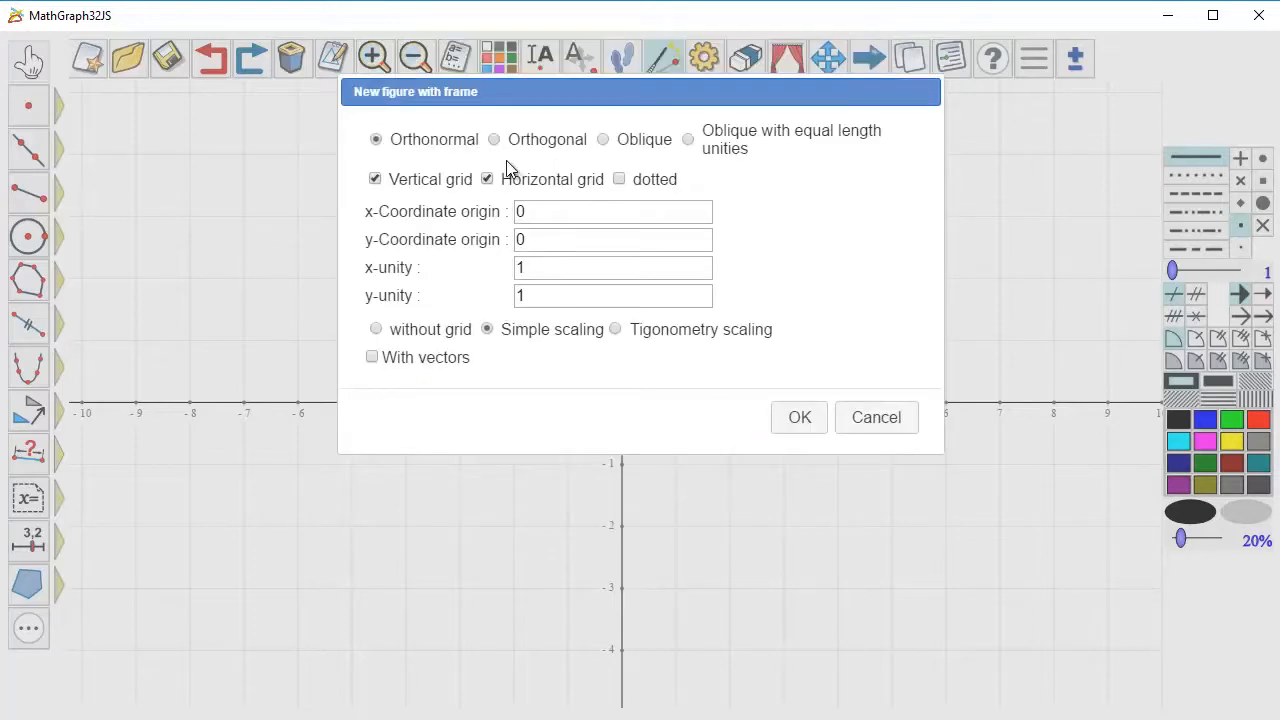
left_click(797, 417)
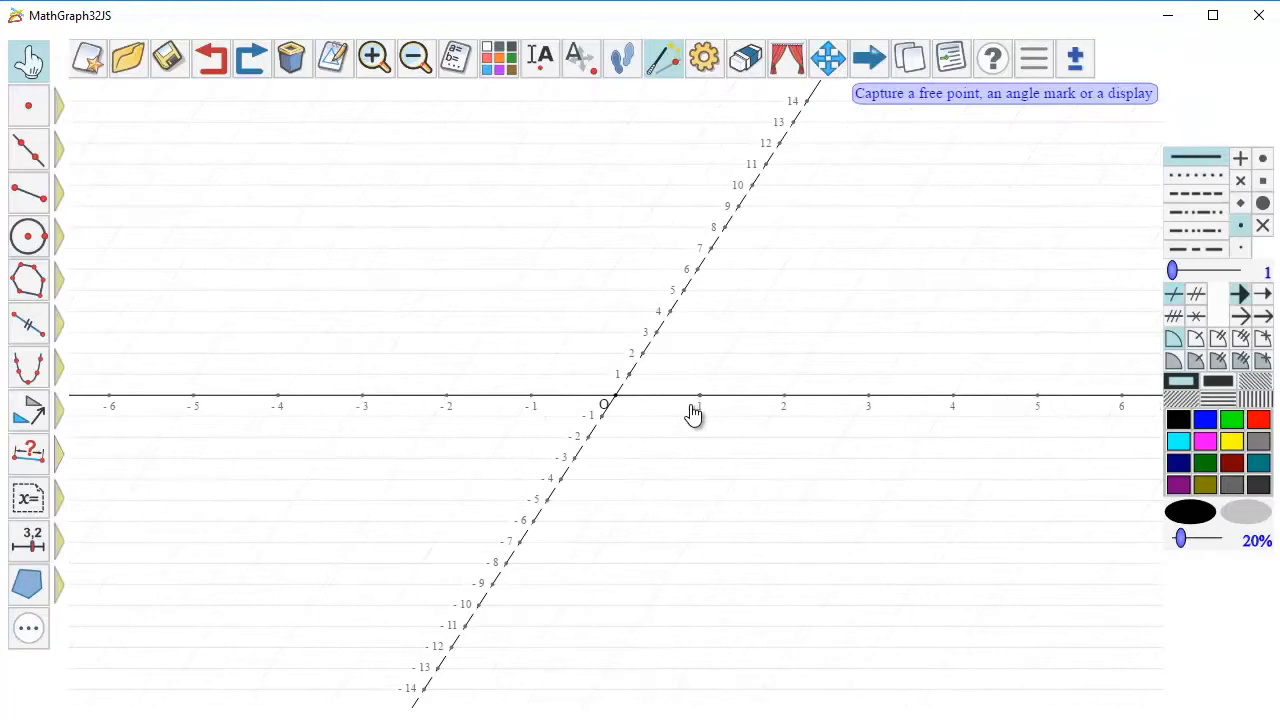
mouse_move(632, 378)
left_mouse_down()
mouse_move(656, 340)
mouse_move(640, 363)
mouse_move(623, 349)
mouse_move(646, 359)
left_mouse_up()
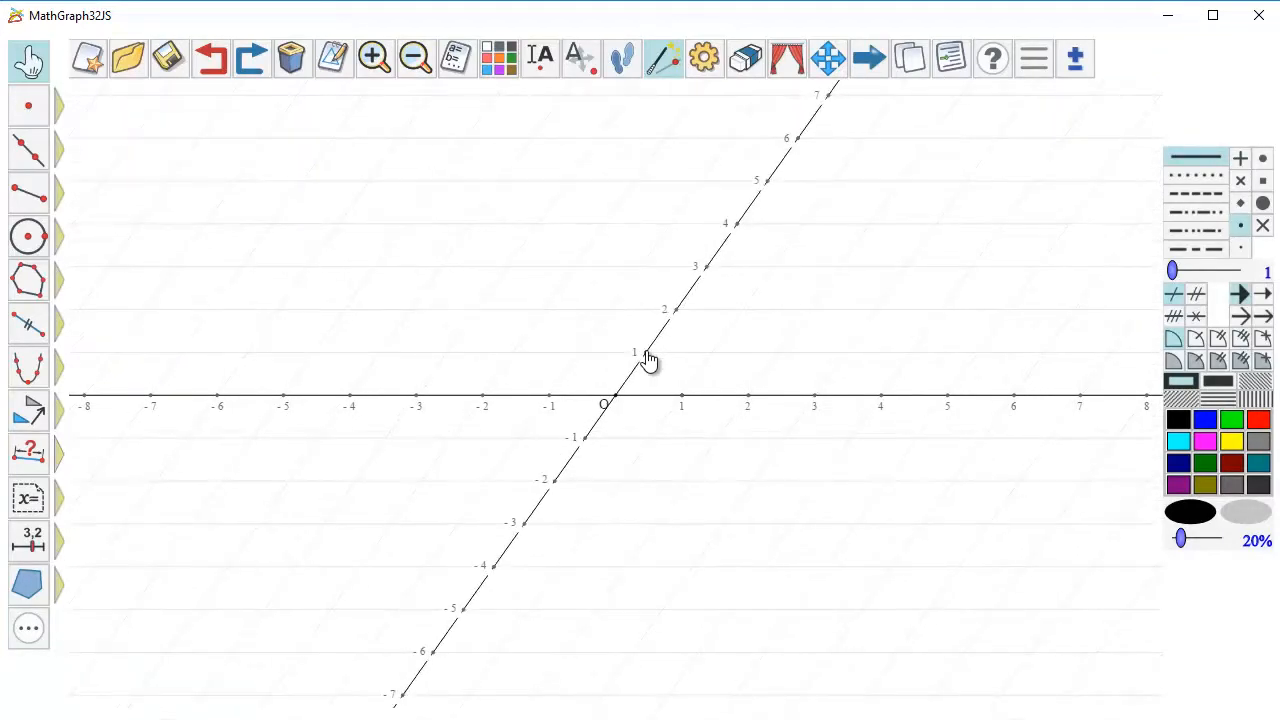
Create a new figure with an oblique frame with equal length unities and try zooming it in and out
left_click(88, 58)
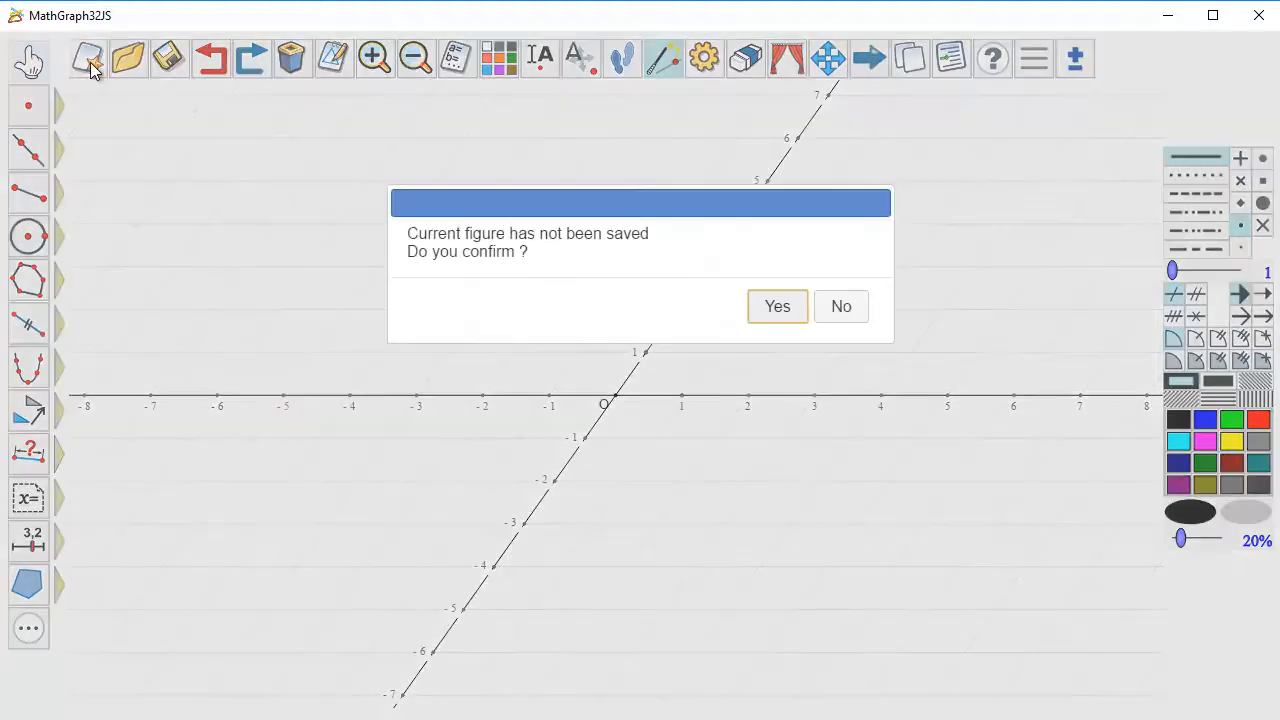
left_click(780, 312)
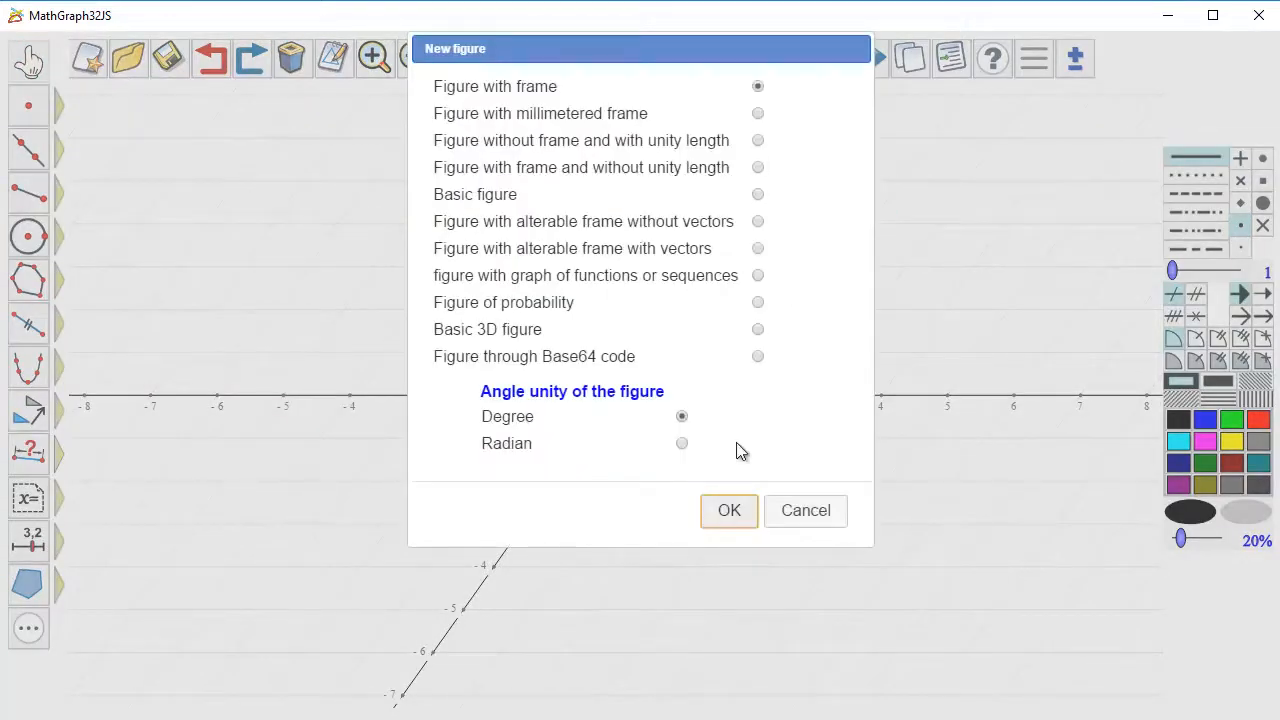
left_click(729, 511)
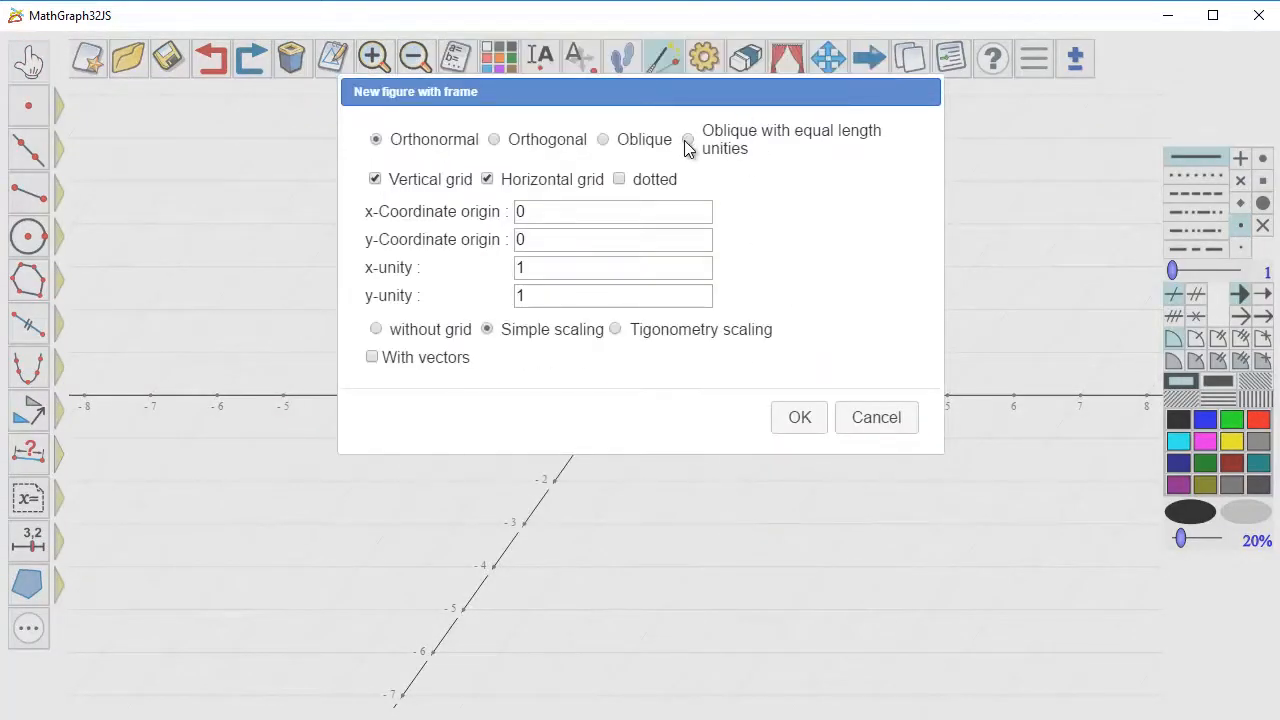
left_click(805, 427)
scroll(686, 408, "up", 2)
scroll(690, 412, "down", 2)
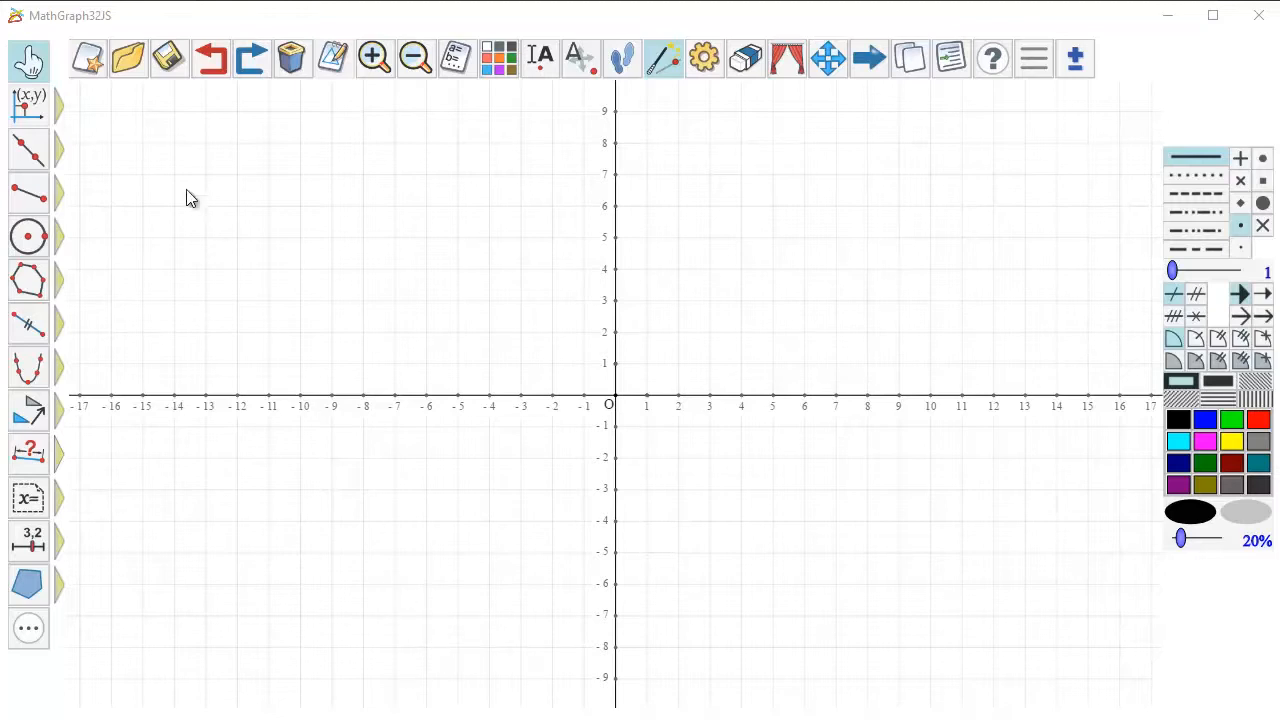
Create a new figure with an orthonormal frame, vertical and horizontal grids, and trigonometry scaling
left_click(87, 62)
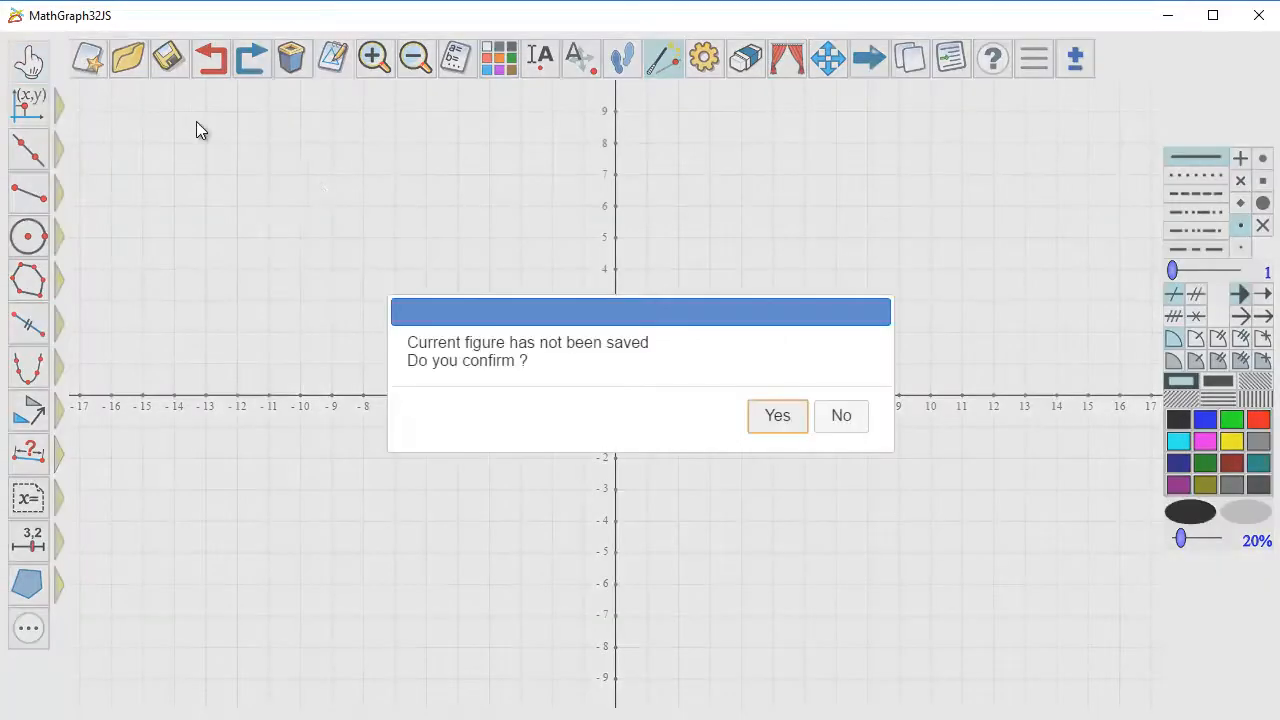
left_click(770, 412)
left_click(727, 595)
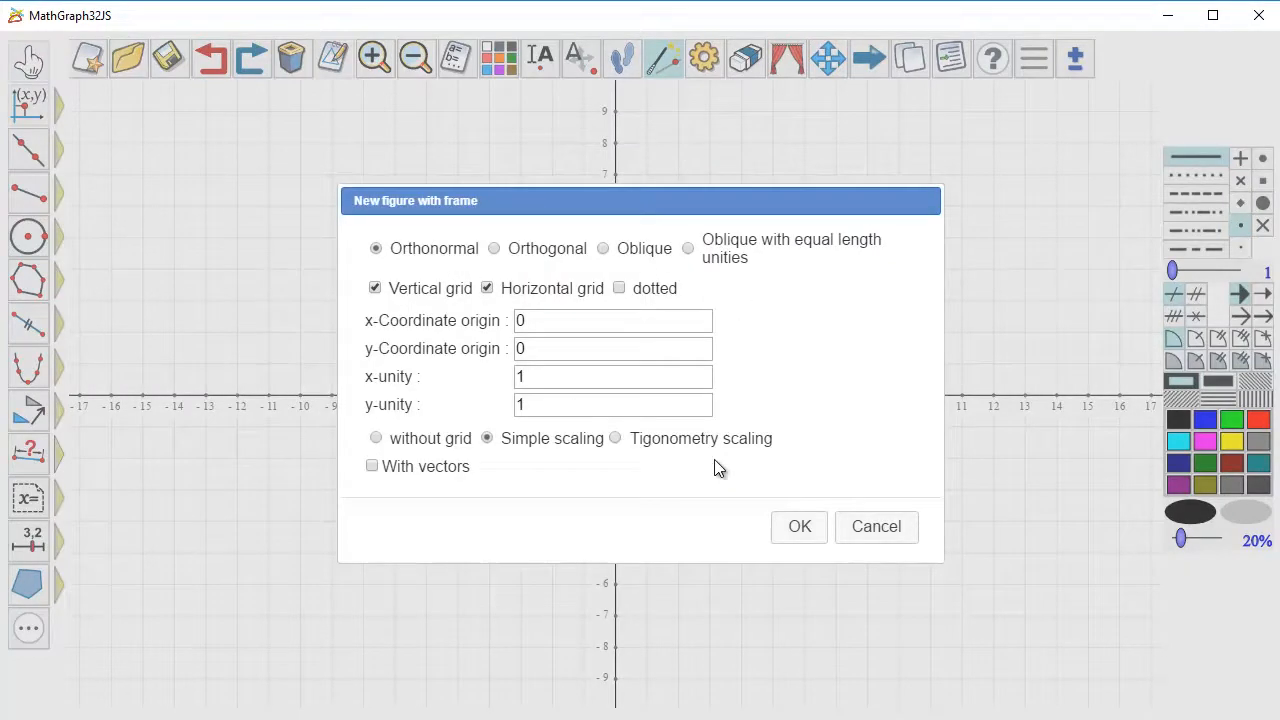
left_click(614, 438)
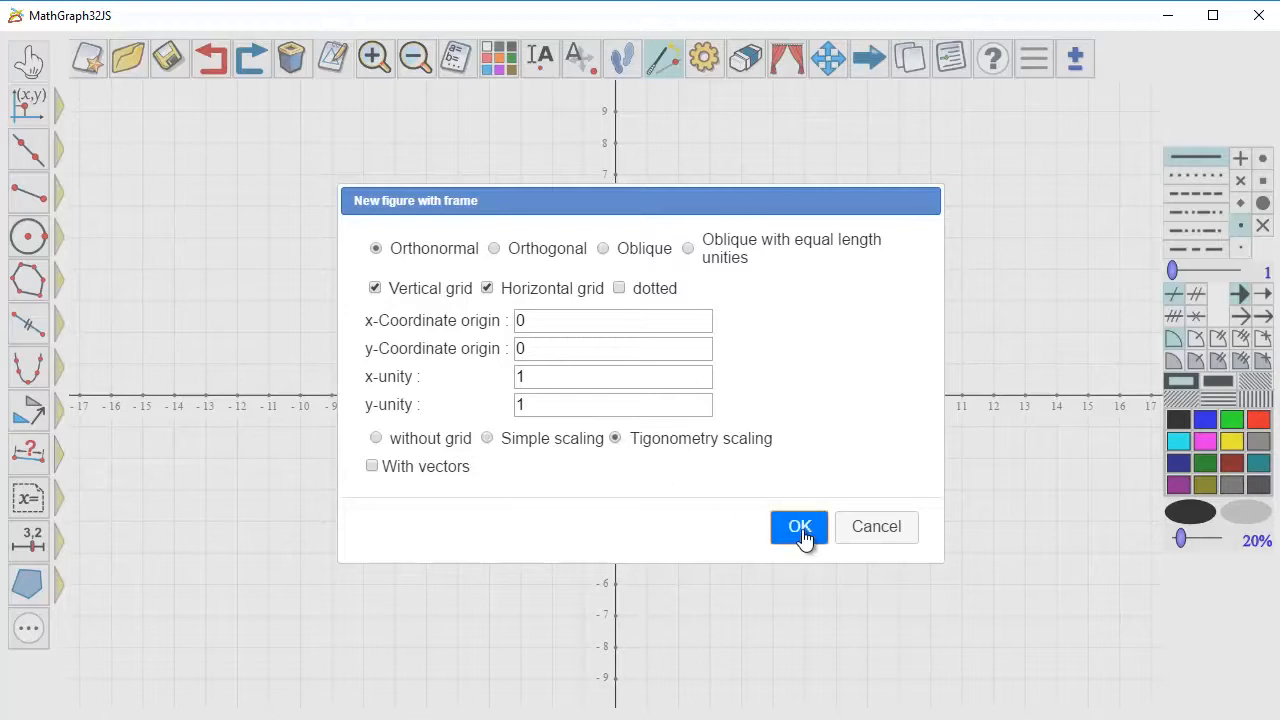
left_click(800, 528)
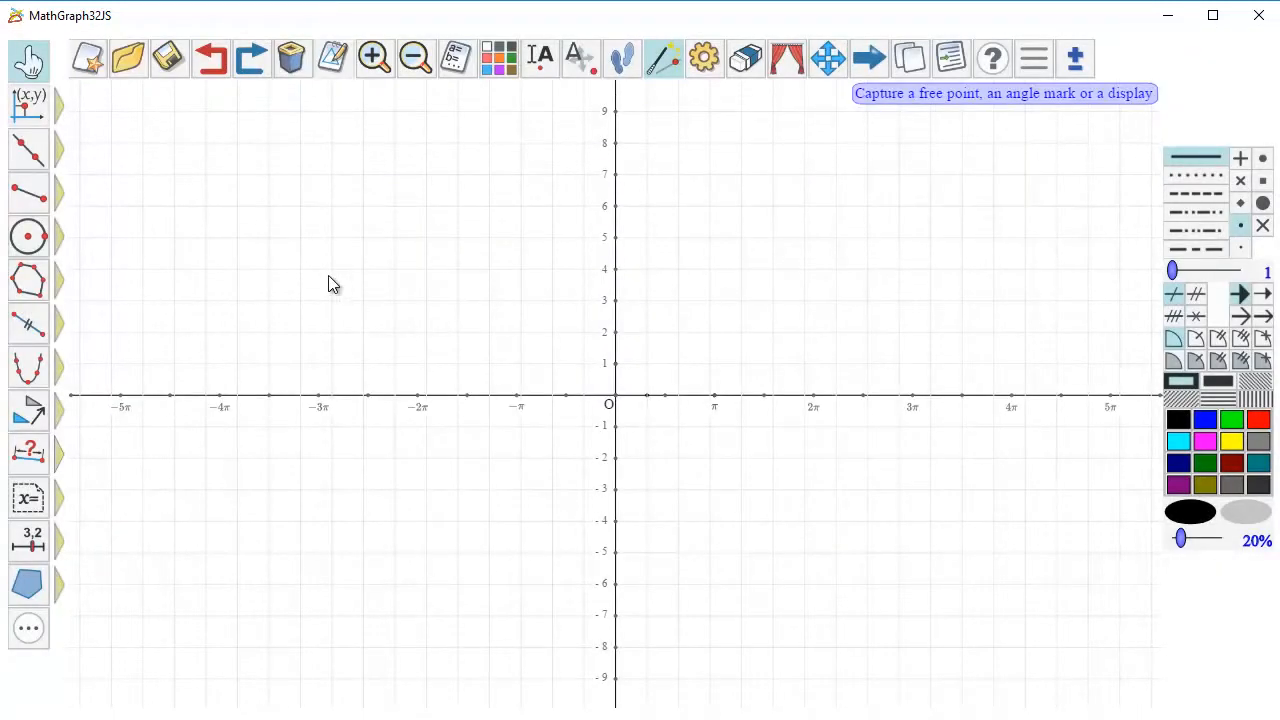
Set the text size of the positive π graduation labels on the x-axis to 16
left_click(330, 60)
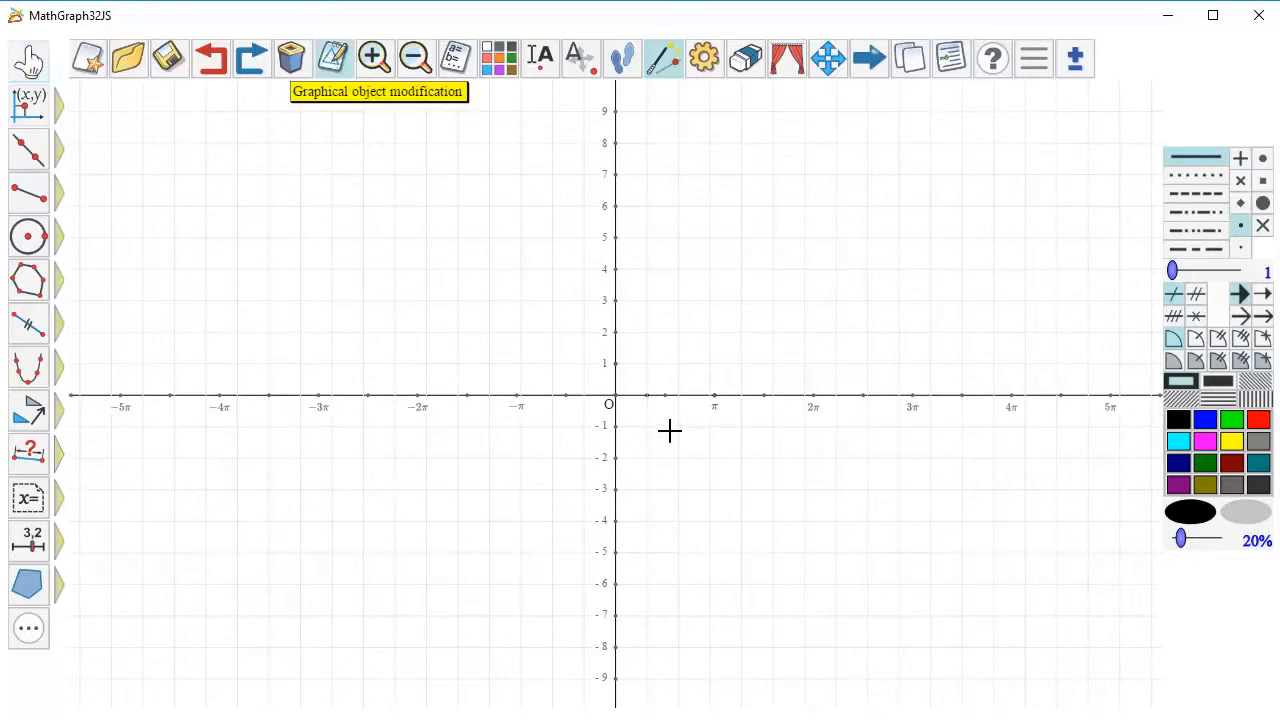
left_click(817, 413)
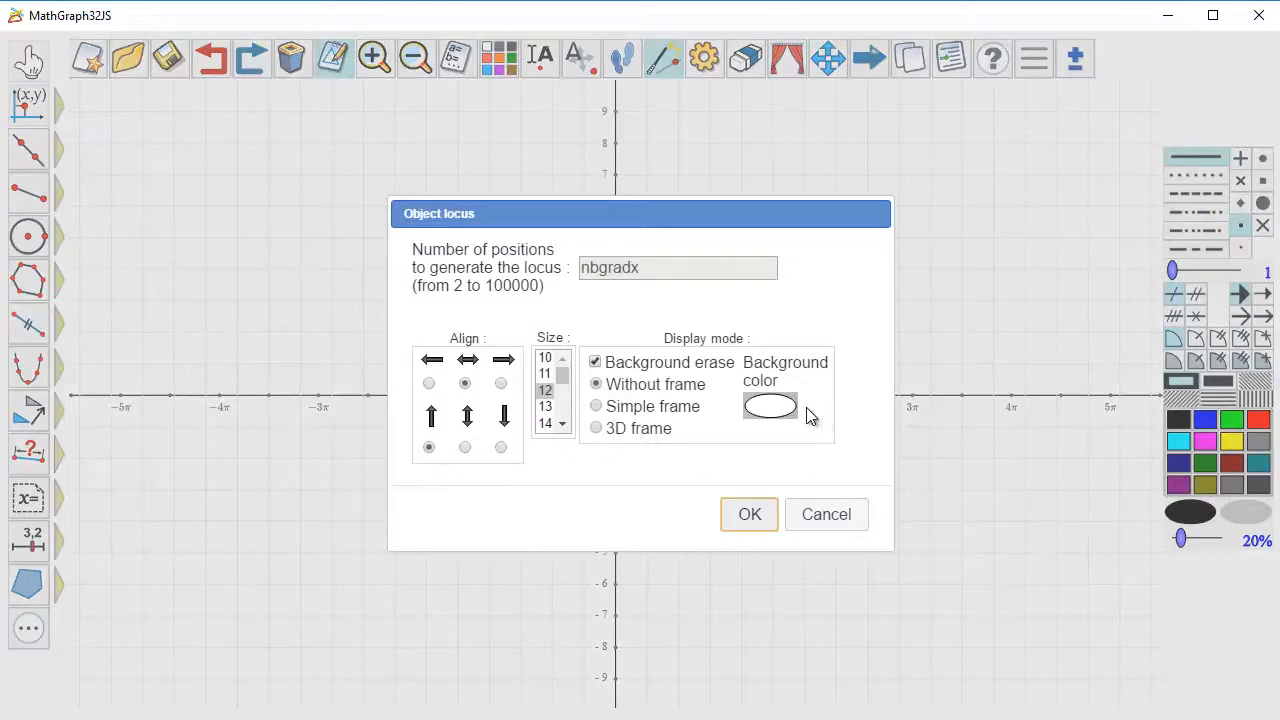
left_click(563, 424)
left_click(552, 416)
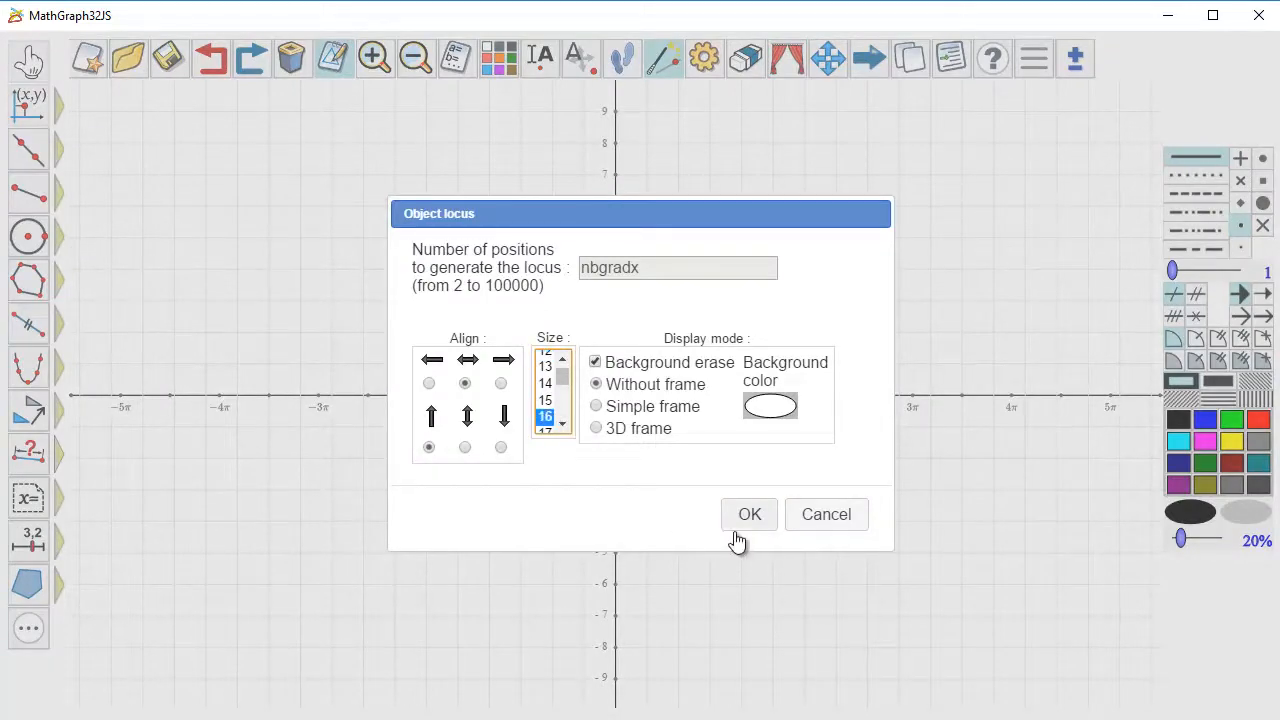
left_click(736, 535)
Set the text size of the negative π graduation labels on the x-axis to 16
left_click(430, 412)
left_click(562, 424)
left_click(562, 424)
left_click(553, 380)
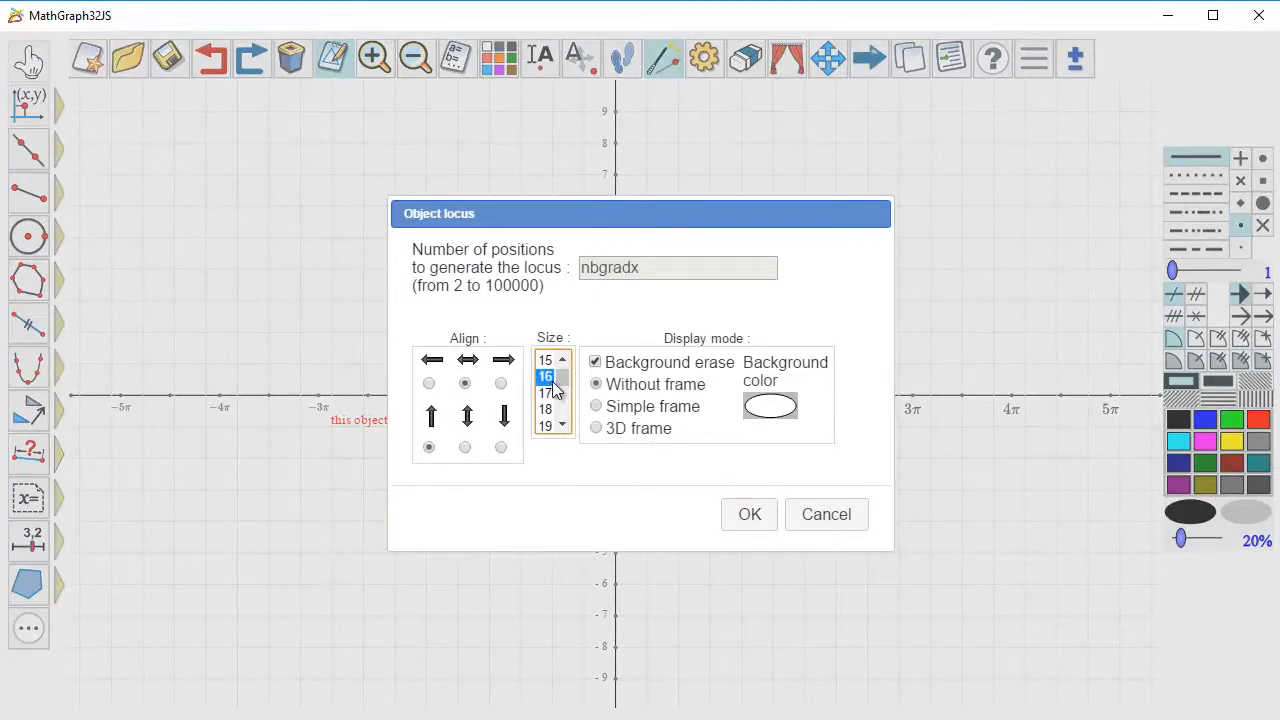
left_click(745, 515)
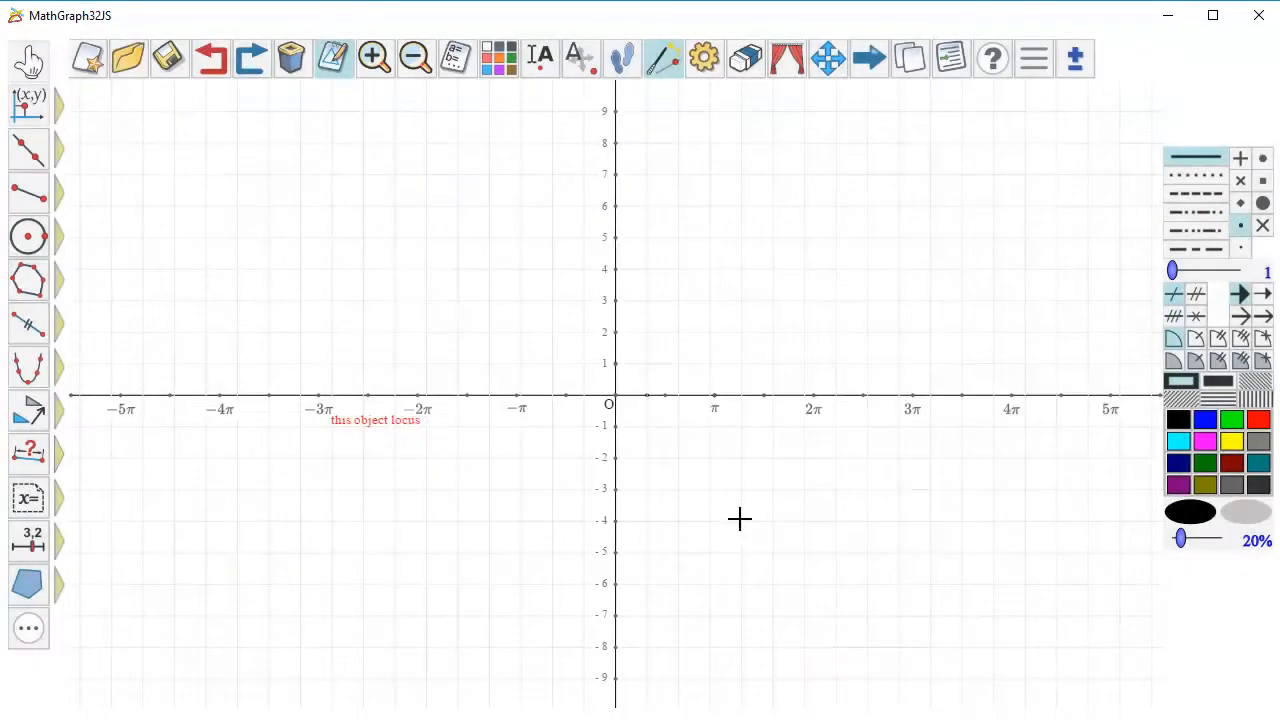
Shift the positive and the negative π graduation labels slightly to the left of their x-axis marks
left_click(31, 57)
mouse_move(716, 412)
left_mouse_down()
mouse_move(731, 417)
mouse_move(712, 412)
left_mouse_up()
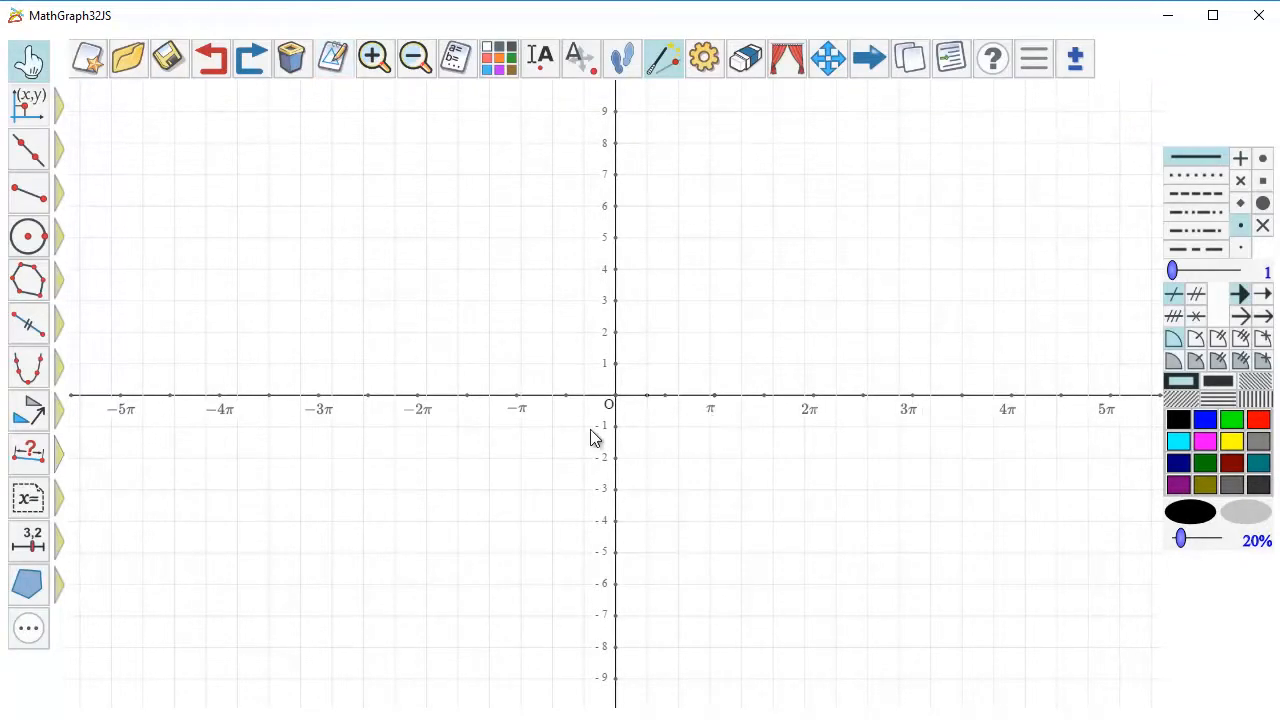
left_click_drag(520, 420, 515, 425)
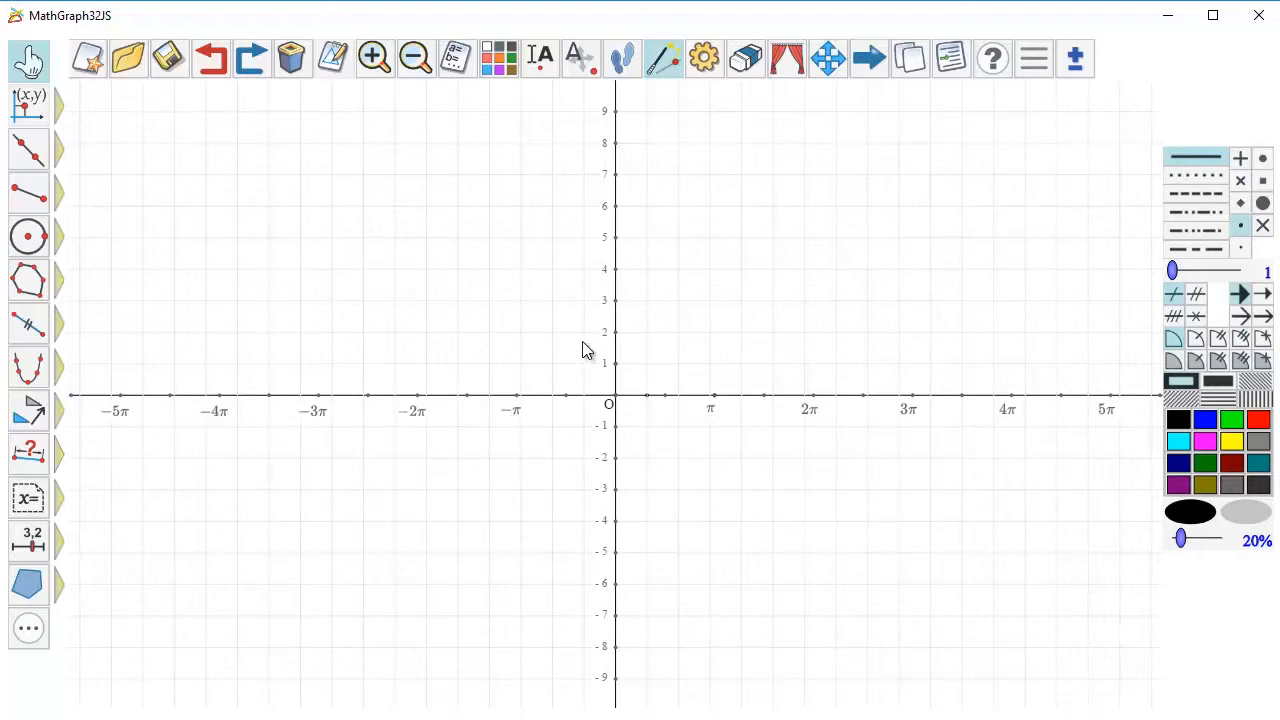
Create a point through coordinates with abscissa 4*sqrt(2) and ordinate -4*sqrt(2), and name it M
left_click(28, 104)
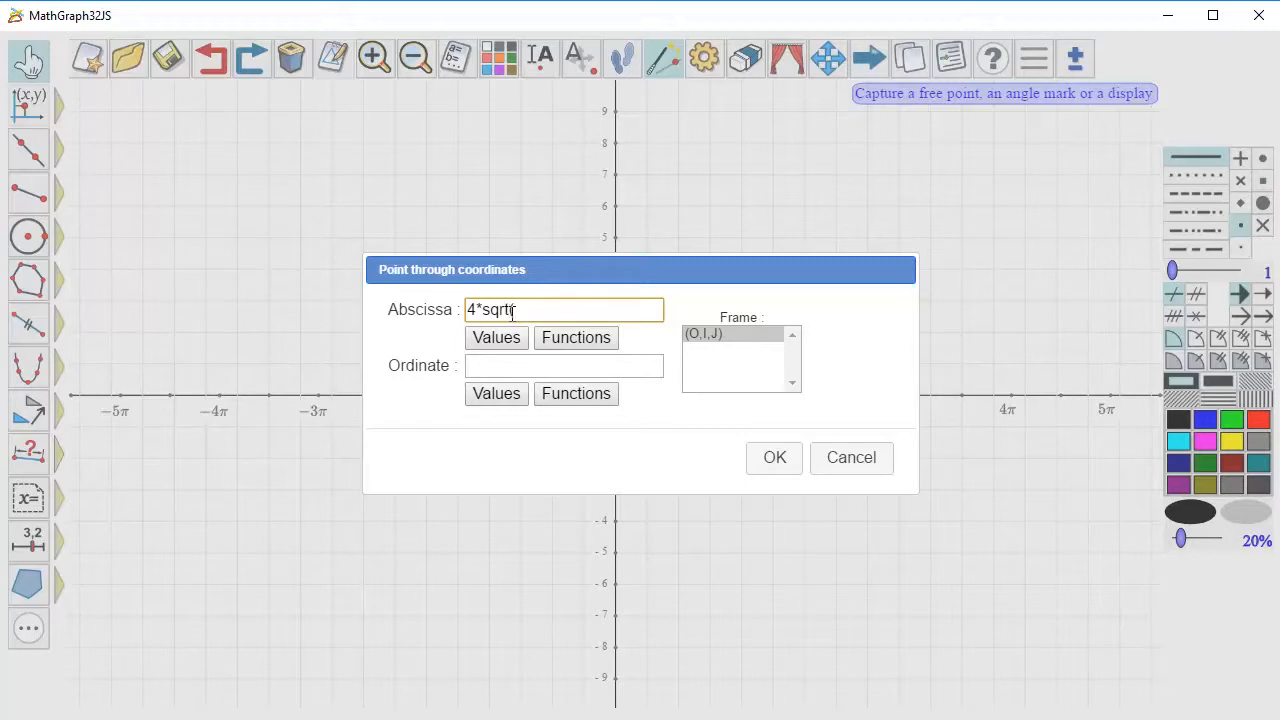
left_click(484, 367)
type("-4*sqrt(2")
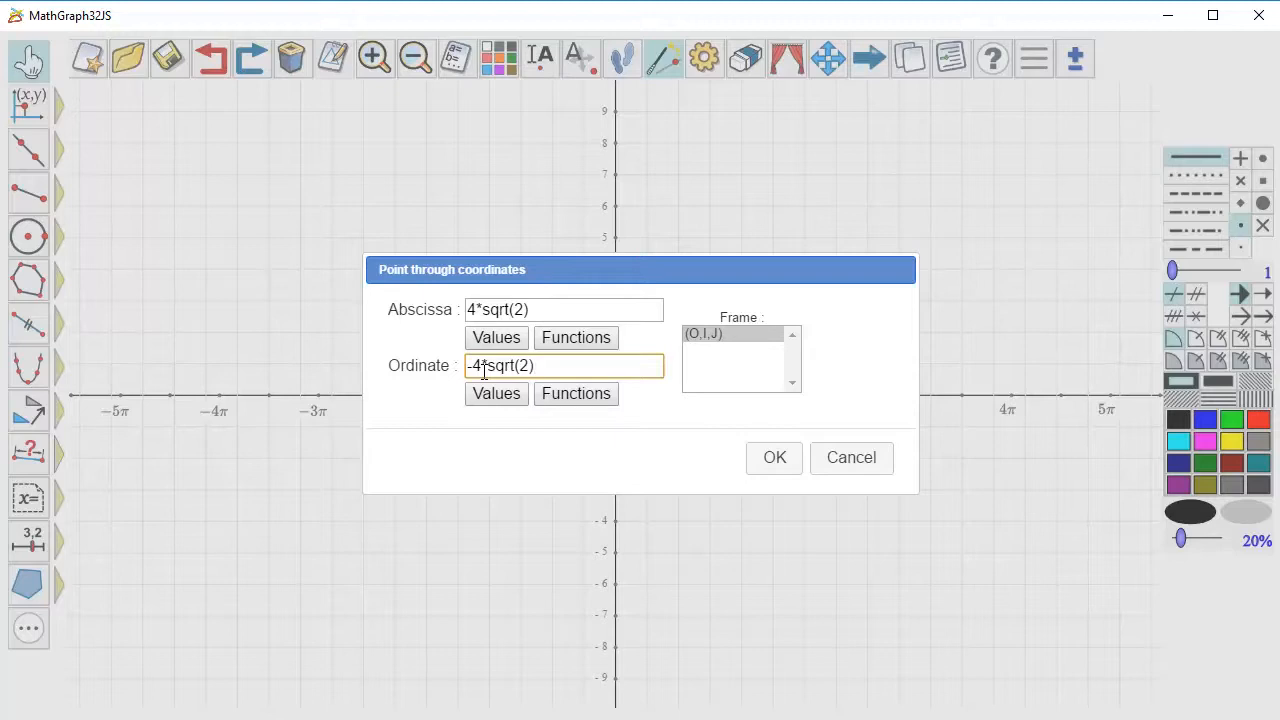
left_click(776, 457)
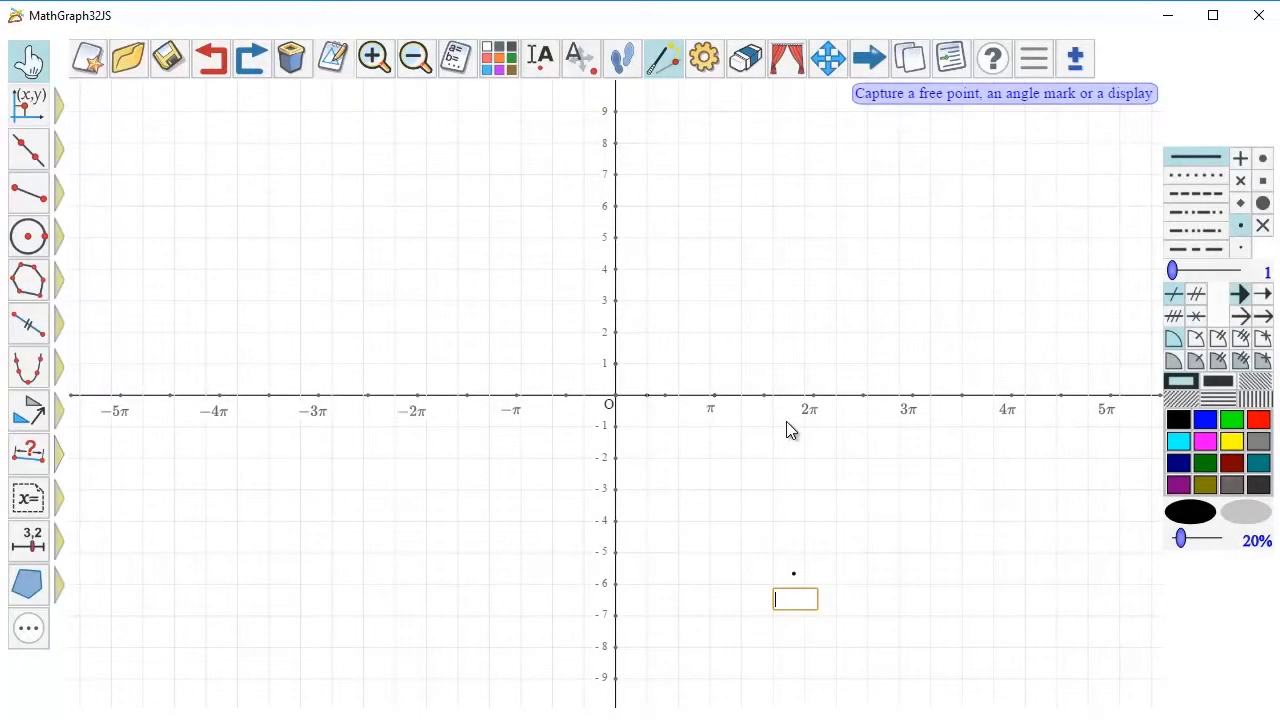
type("M")
key("Return")
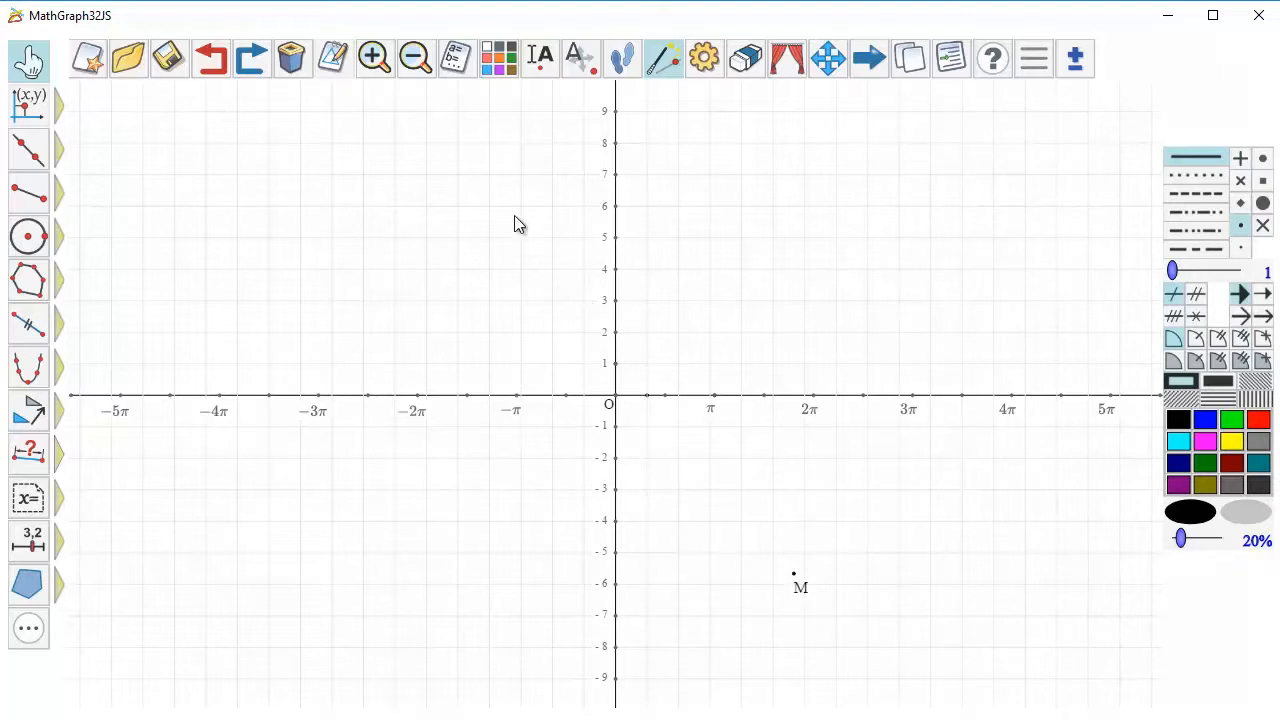
Modify point M so that its ordinate is 4*sqrt(2)
left_click(333, 58)
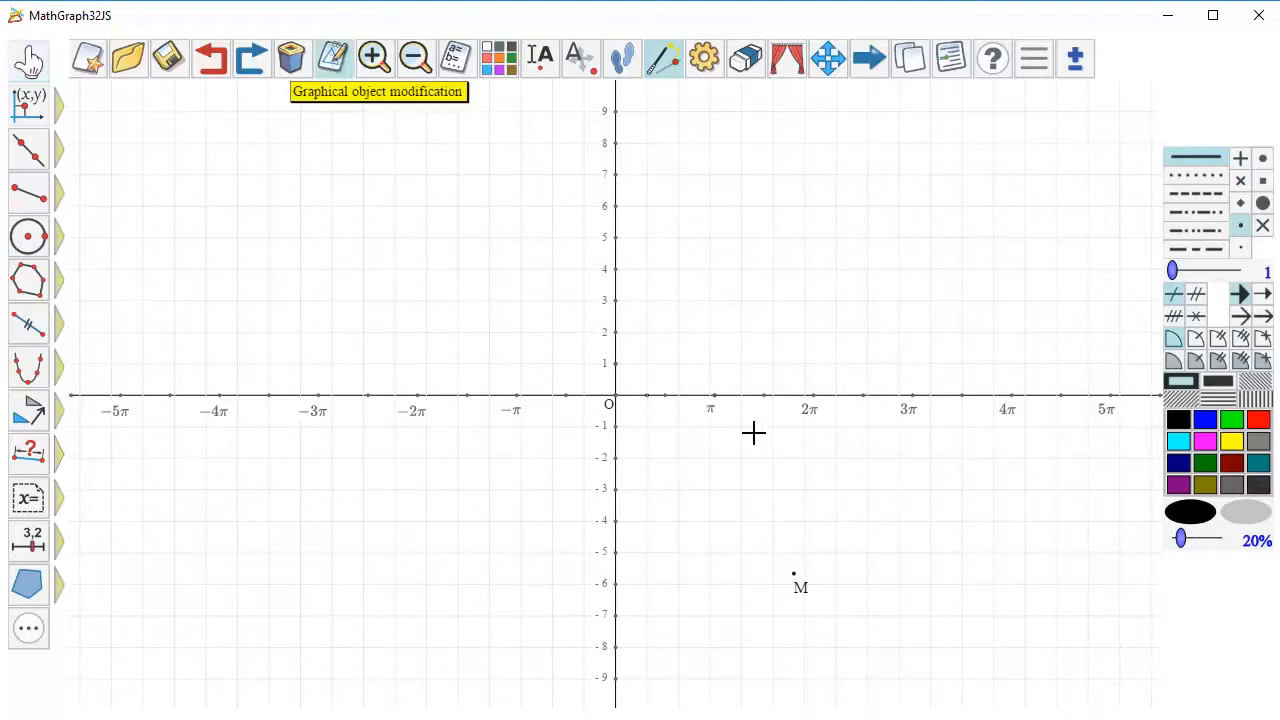
left_click(797, 574)
left_click(475, 365)
key("BackSpace")
left_click(780, 470)
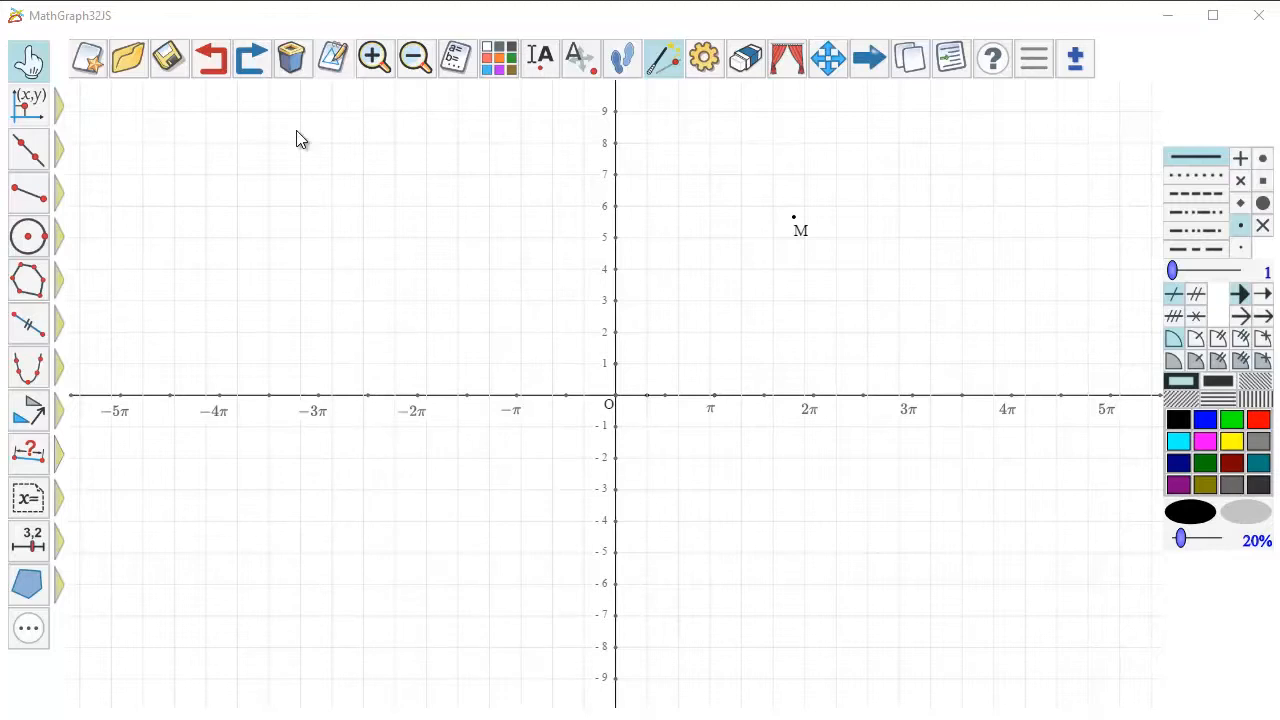
Delete point M from the figure
left_click(291, 62)
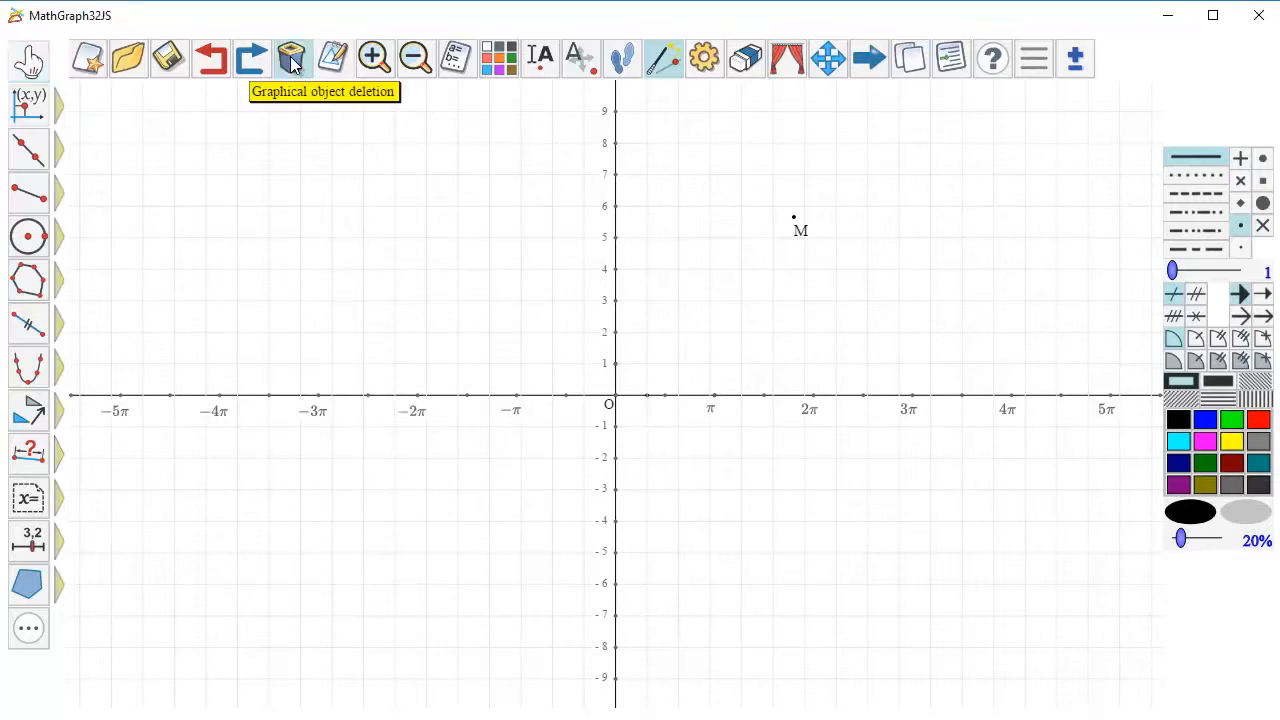
left_click(793, 215)
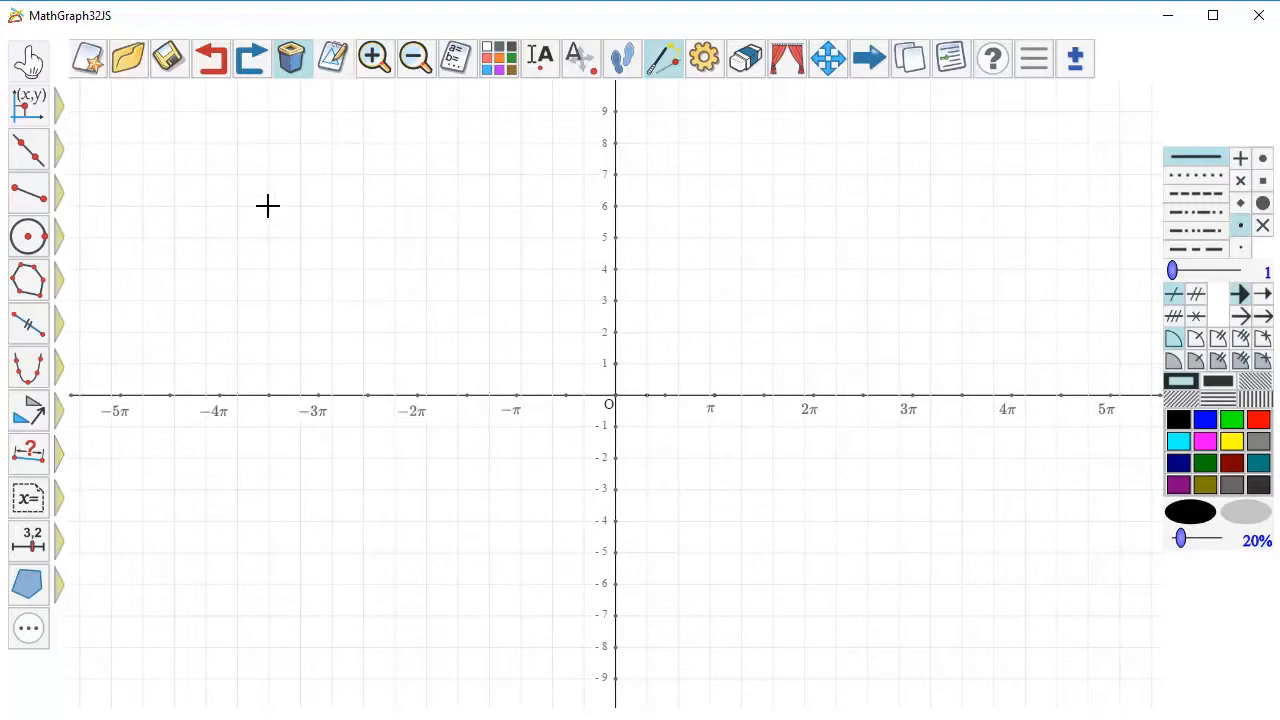
Create a free point with integer coordinates at (-6, 6), name it M, and move it to (-9, 6)
mouse_move(36, 106)
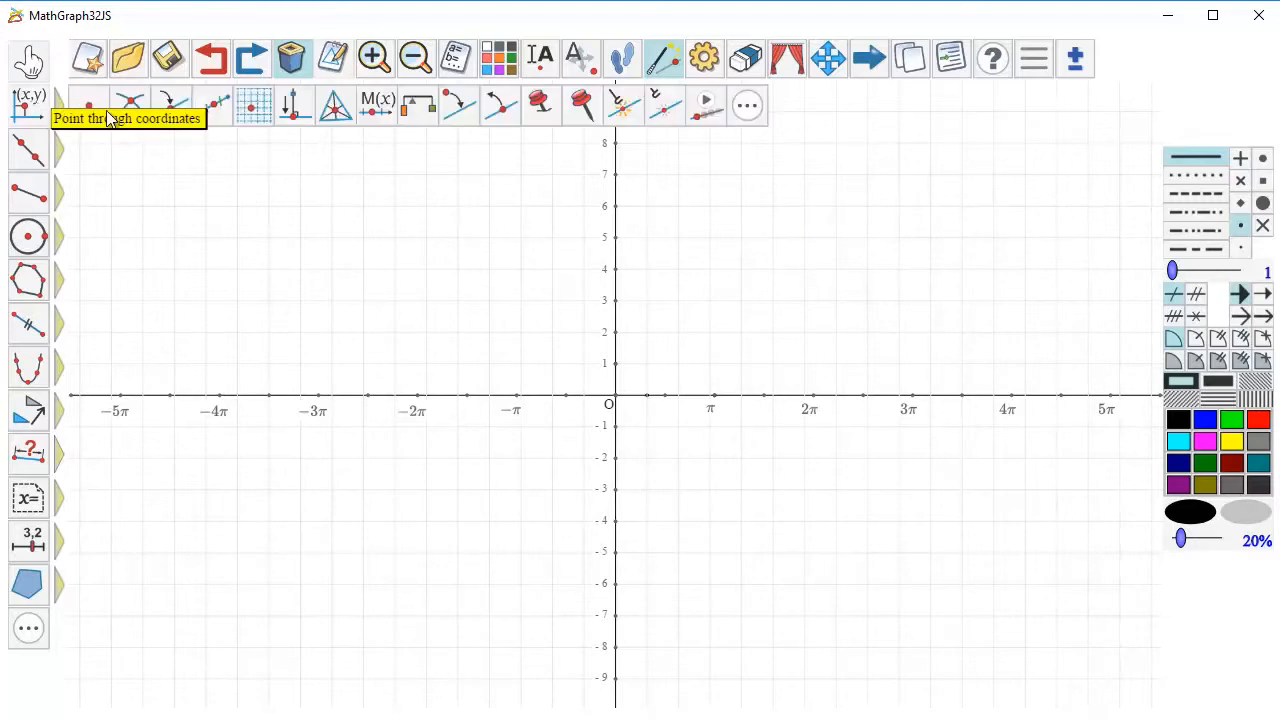
left_click(253, 105)
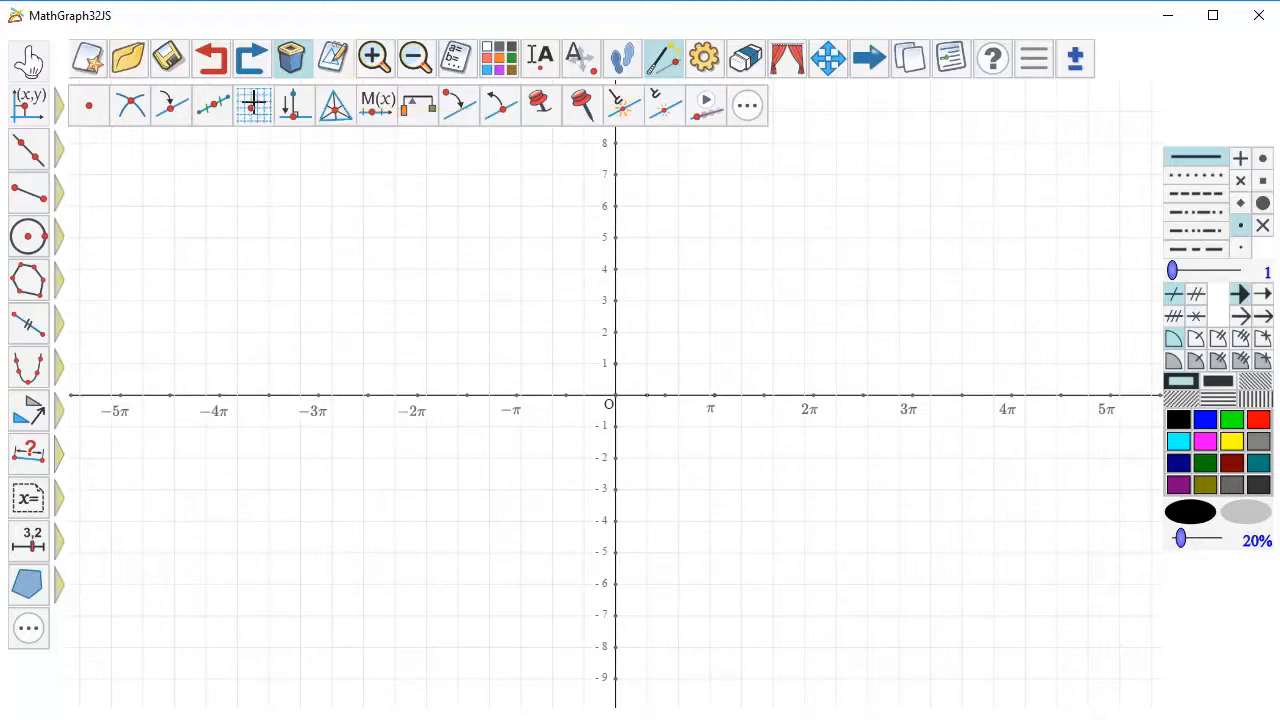
left_click(424, 212)
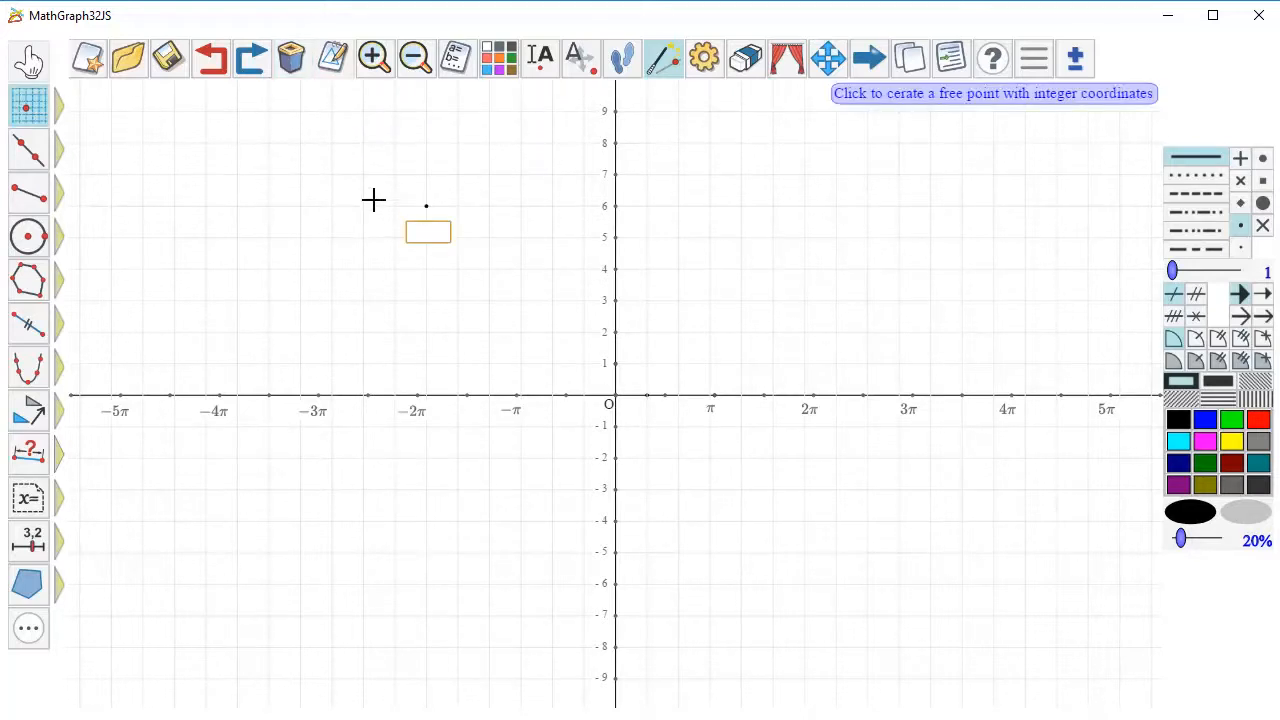
key("Return")
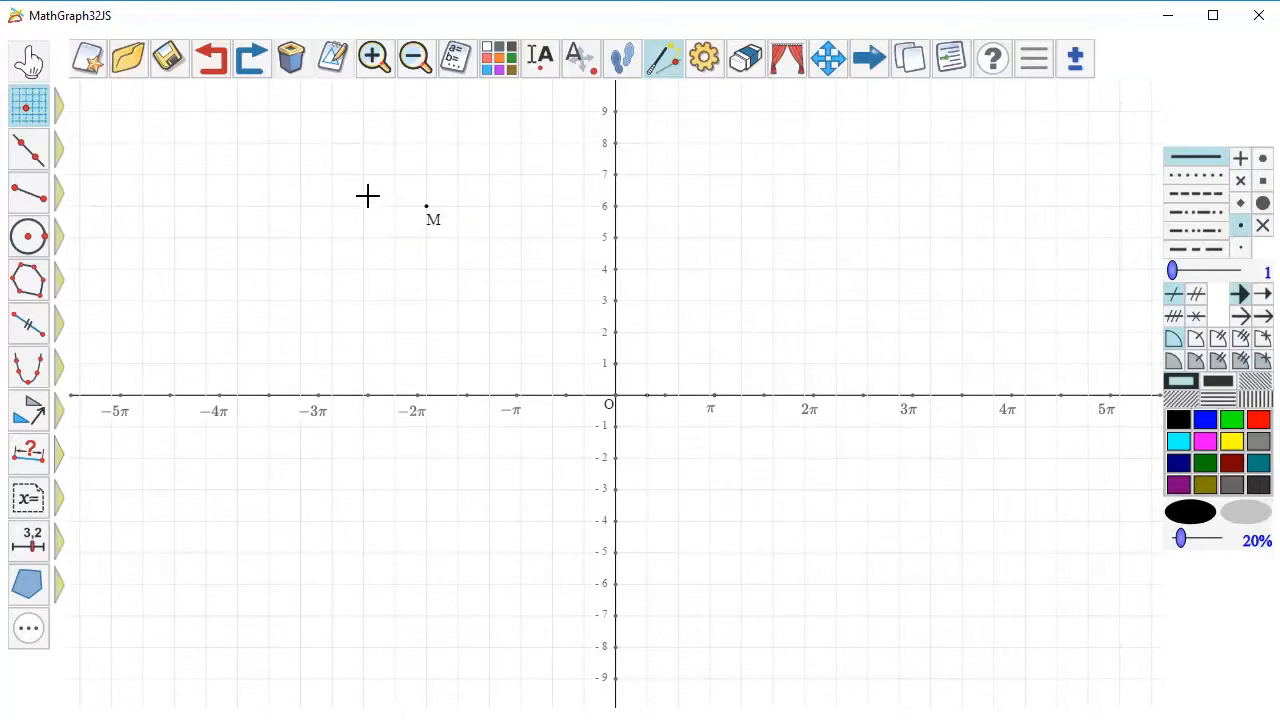
left_click(29, 63)
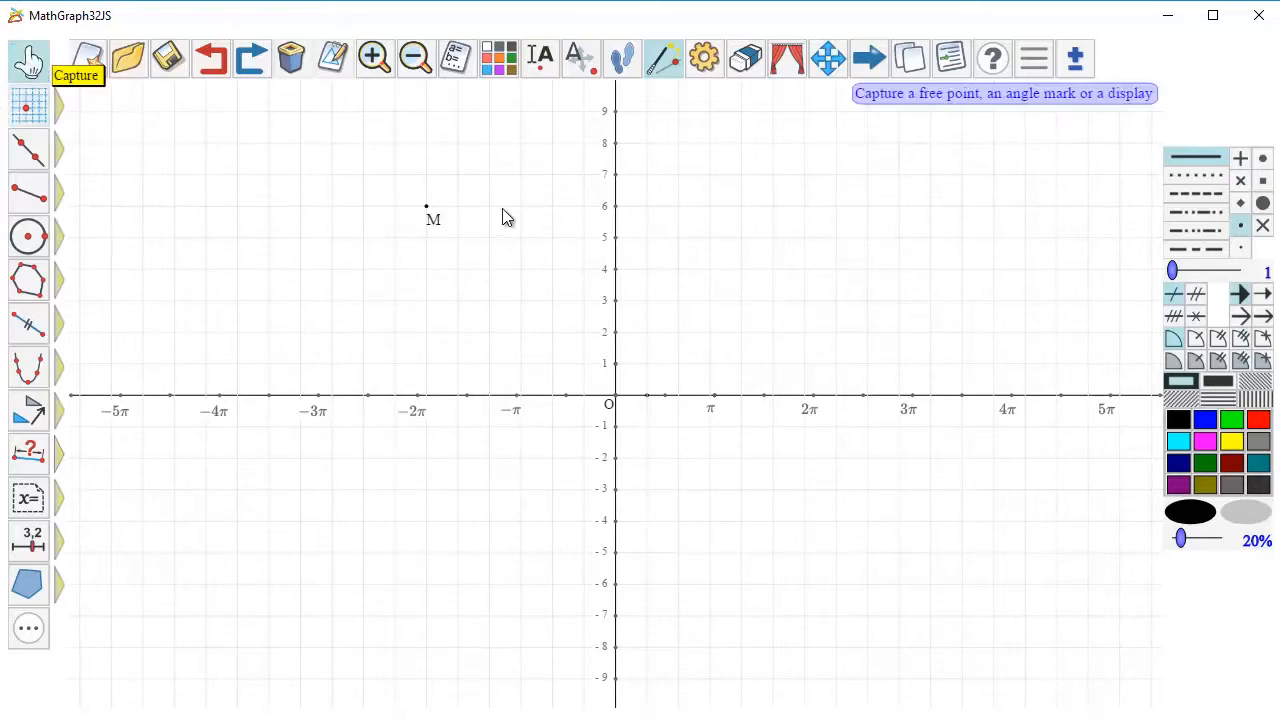
left_click_drag(434, 214, 340, 206)
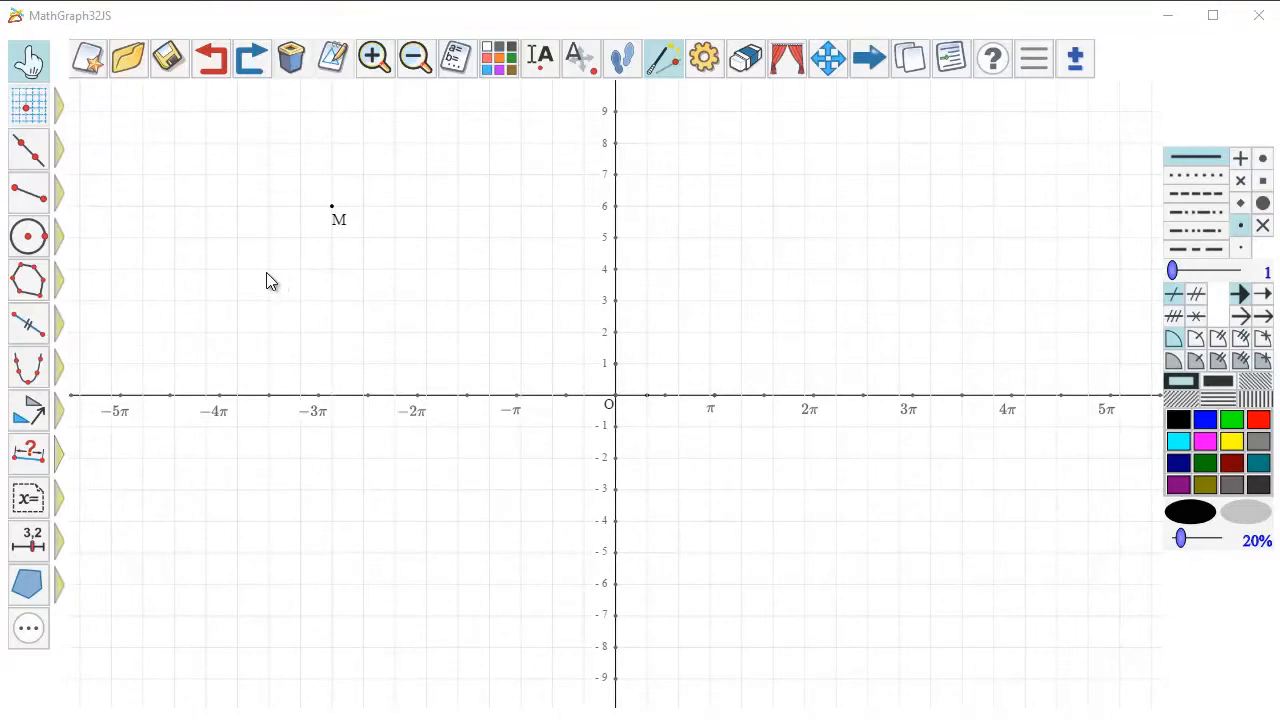
Restrict point M to x-coordinates between -5 and 5 and y-coordinates between -3 and 3
left_click(339, 64)
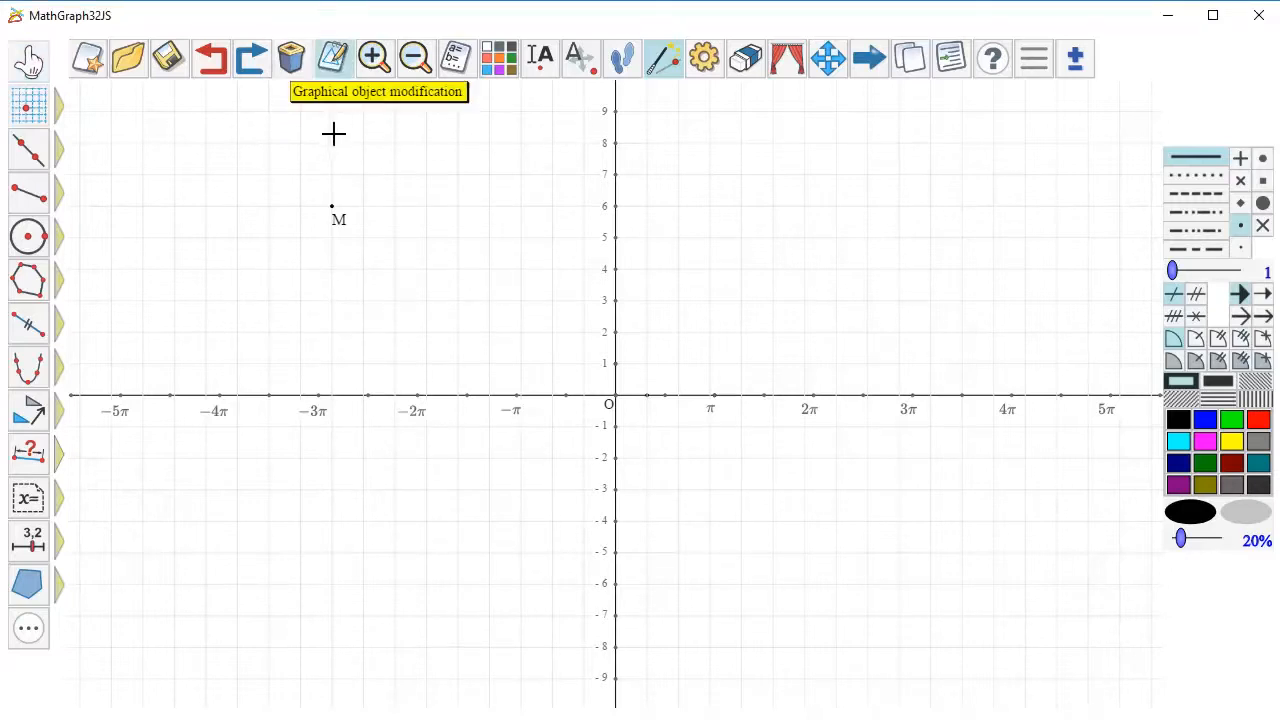
left_click(338, 206)
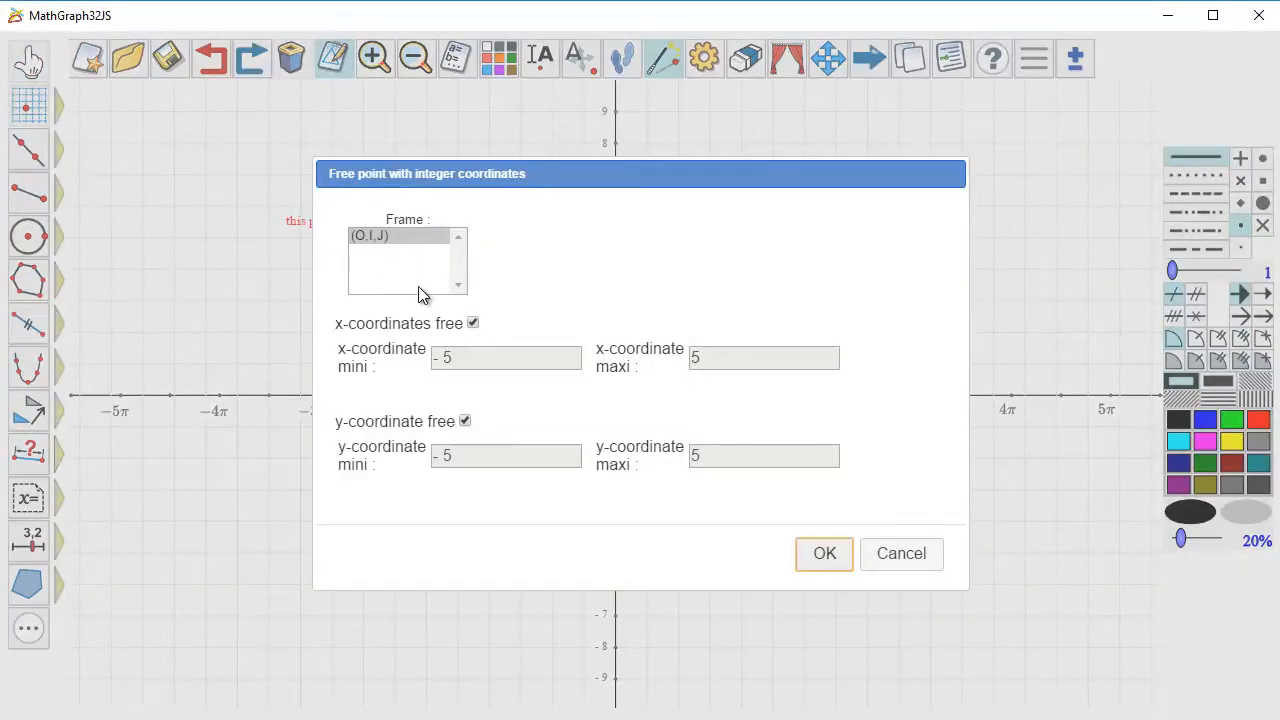
left_click(472, 324)
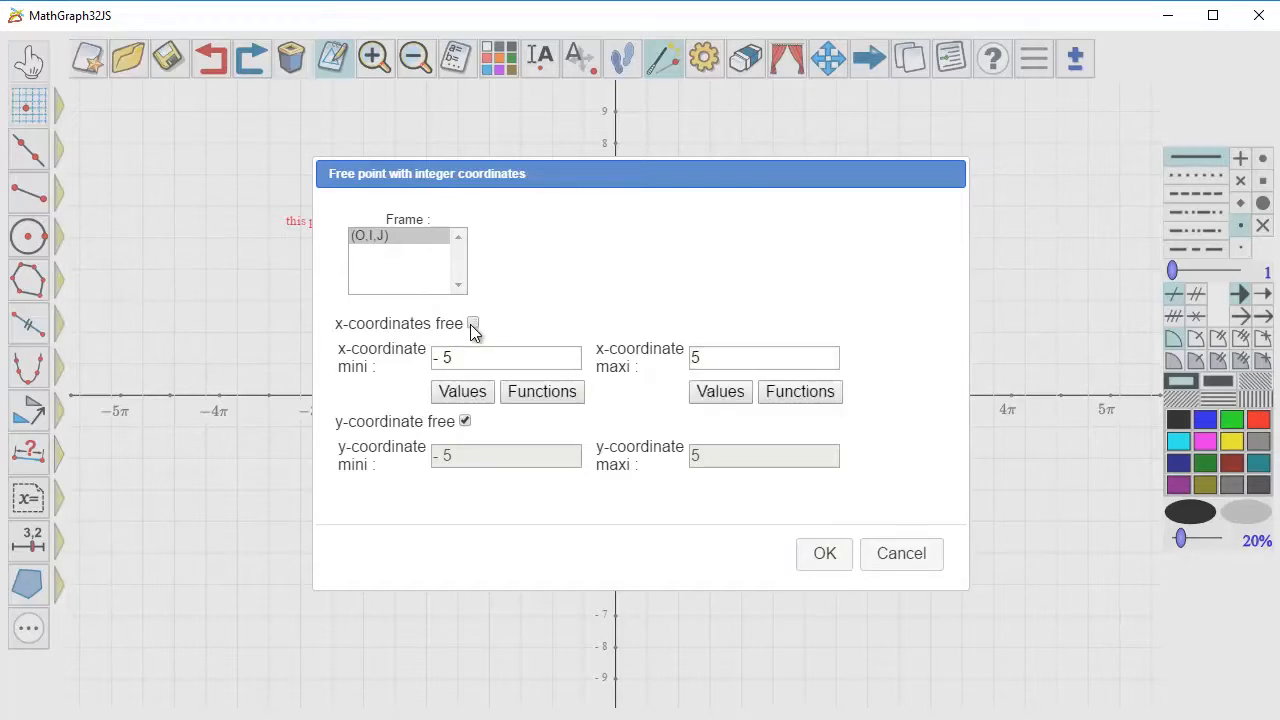
left_click(465, 421)
left_click(455, 460)
key("BackSpace")
type("3")
left_click(746, 456)
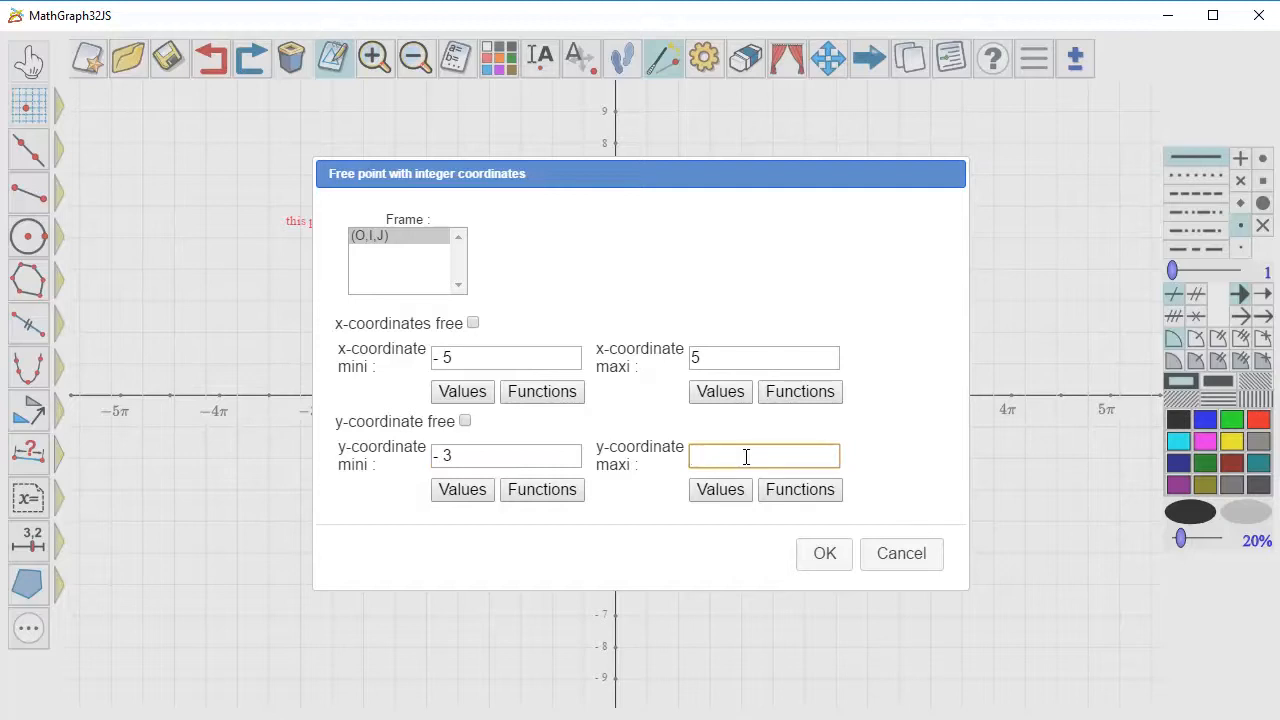
type("3")
left_click(824, 553)
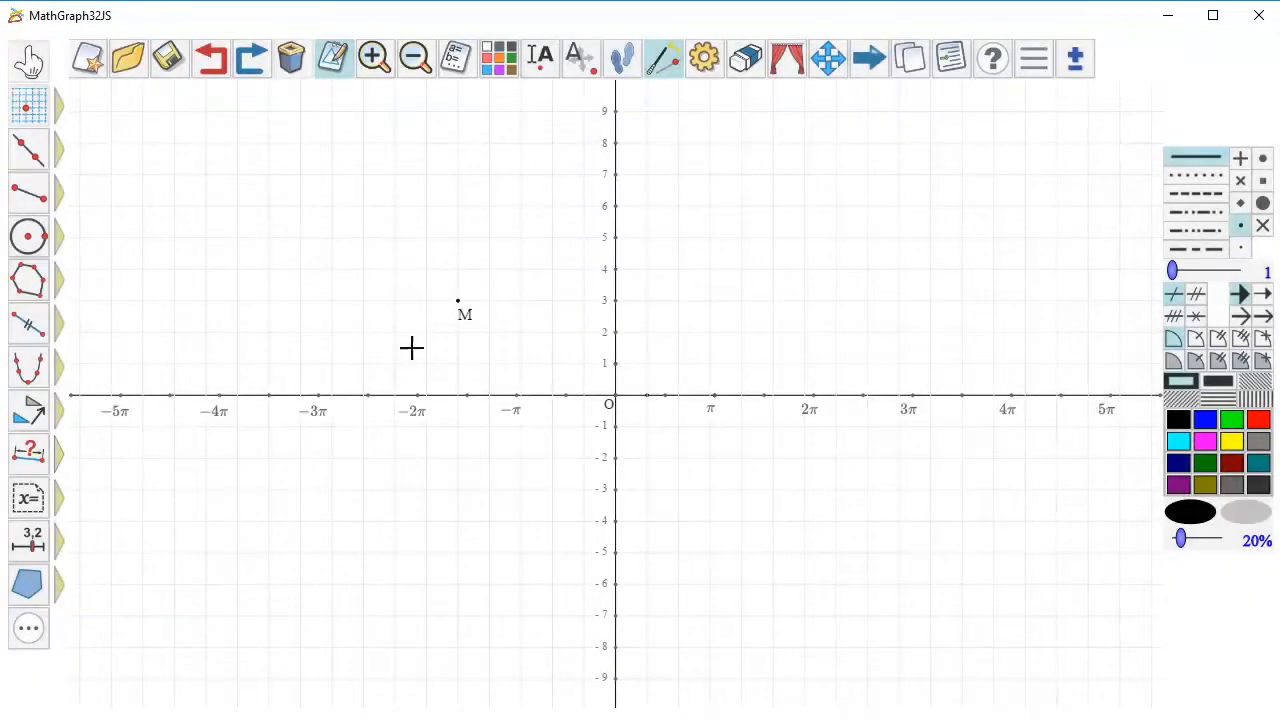
Move point M to (-4, 2), and undo the restriction of its coordinates
left_click(28, 62)
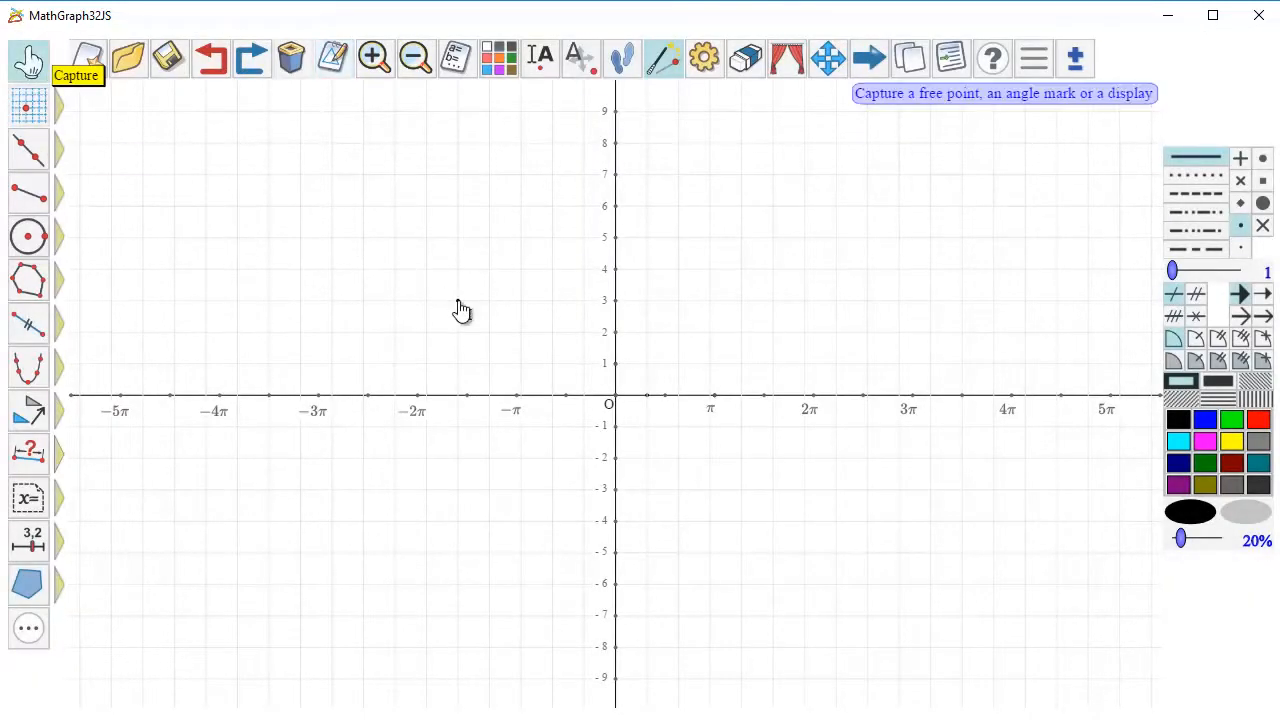
left_click_drag(458, 300, 489, 331)
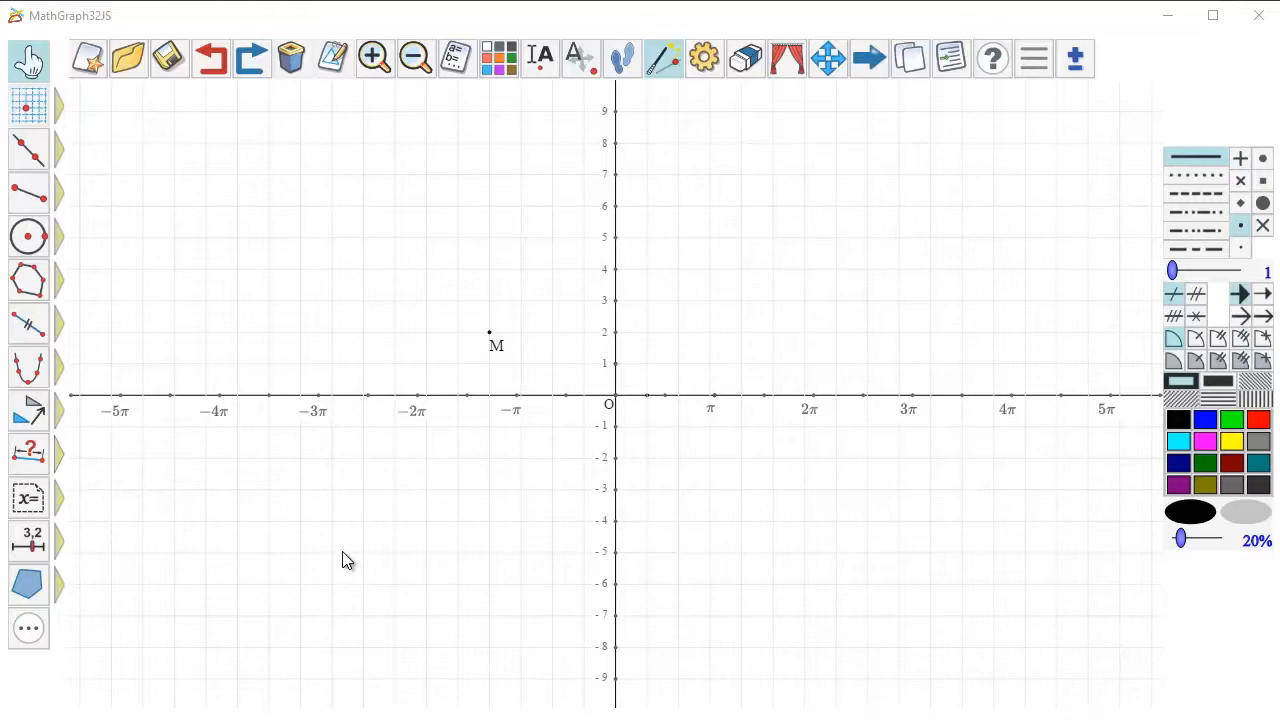
left_click(210, 66)
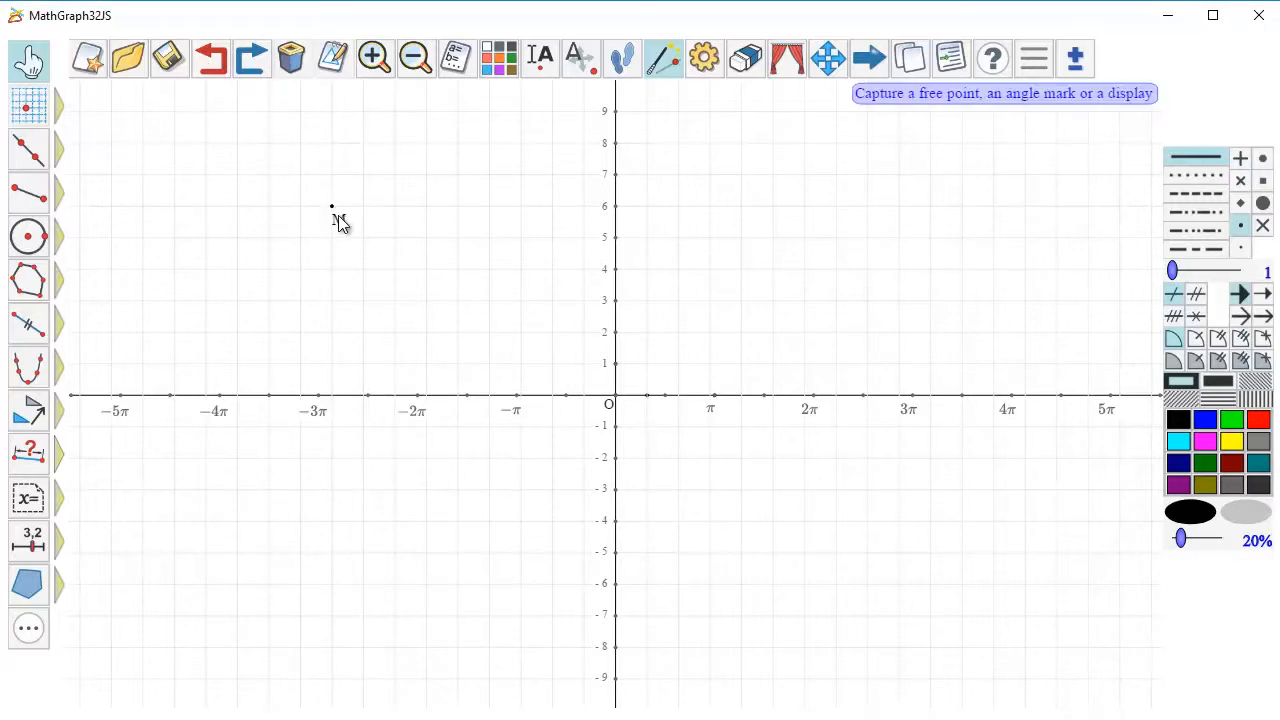
Move point M to (-9, 5) and create a measure of its x-coordinate in frame (O,I,J), named xM
left_click_drag(332, 208, 332, 243)
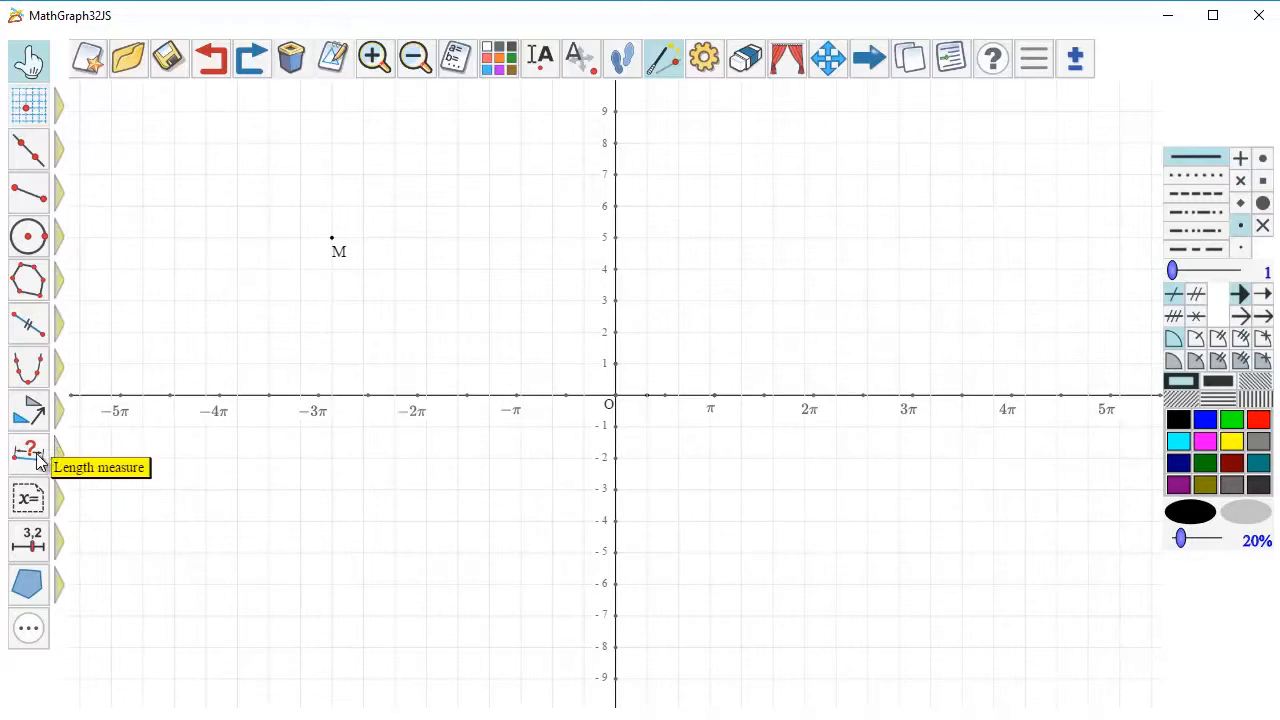
mouse_move(38, 459)
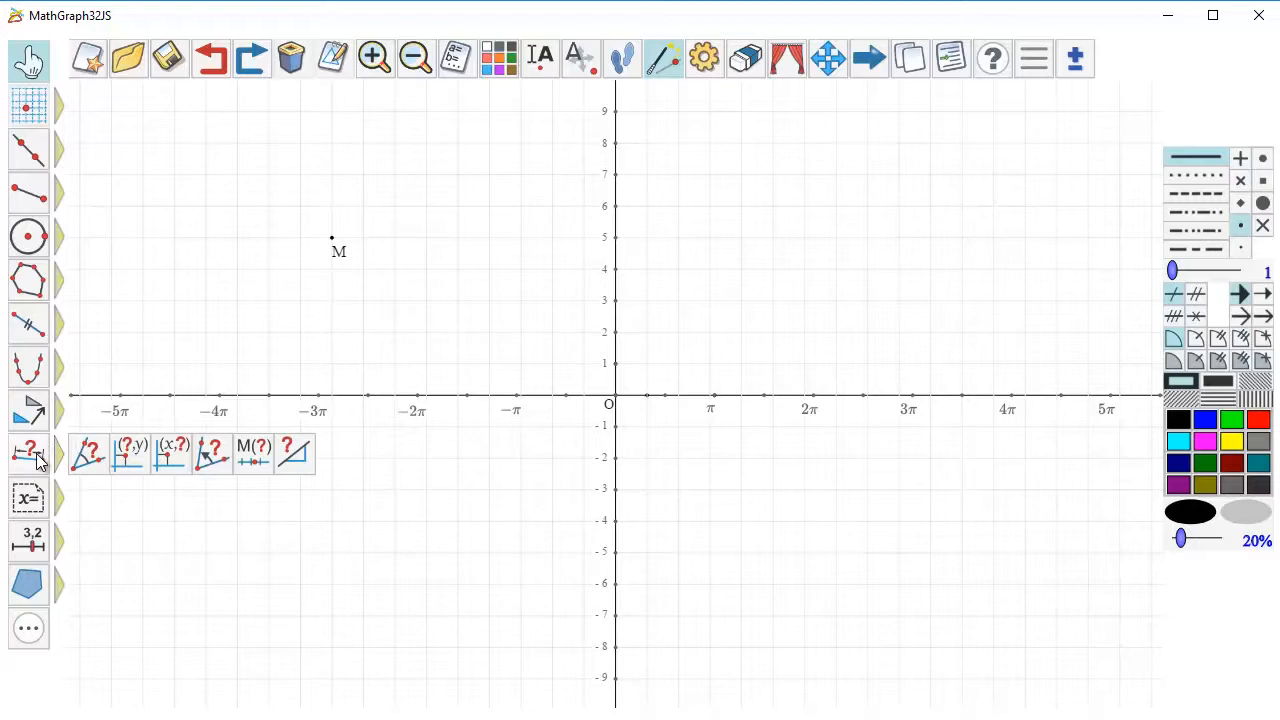
left_click(124, 459)
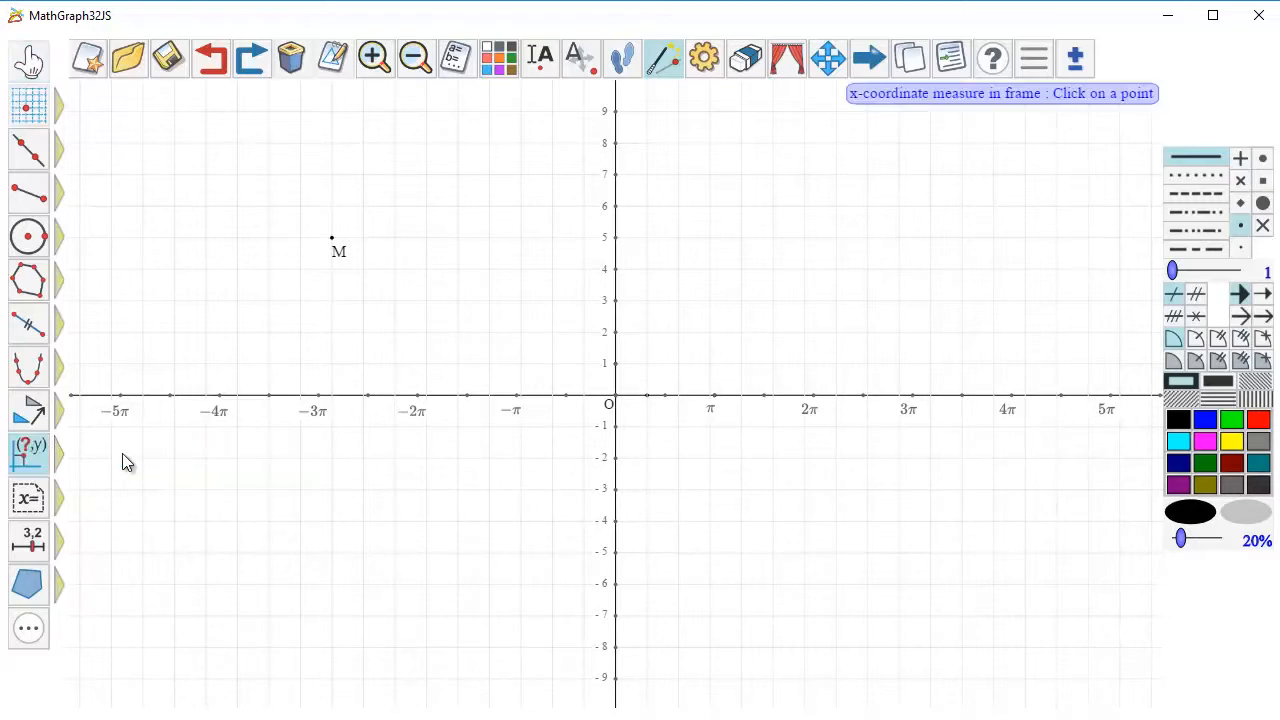
left_click(334, 244)
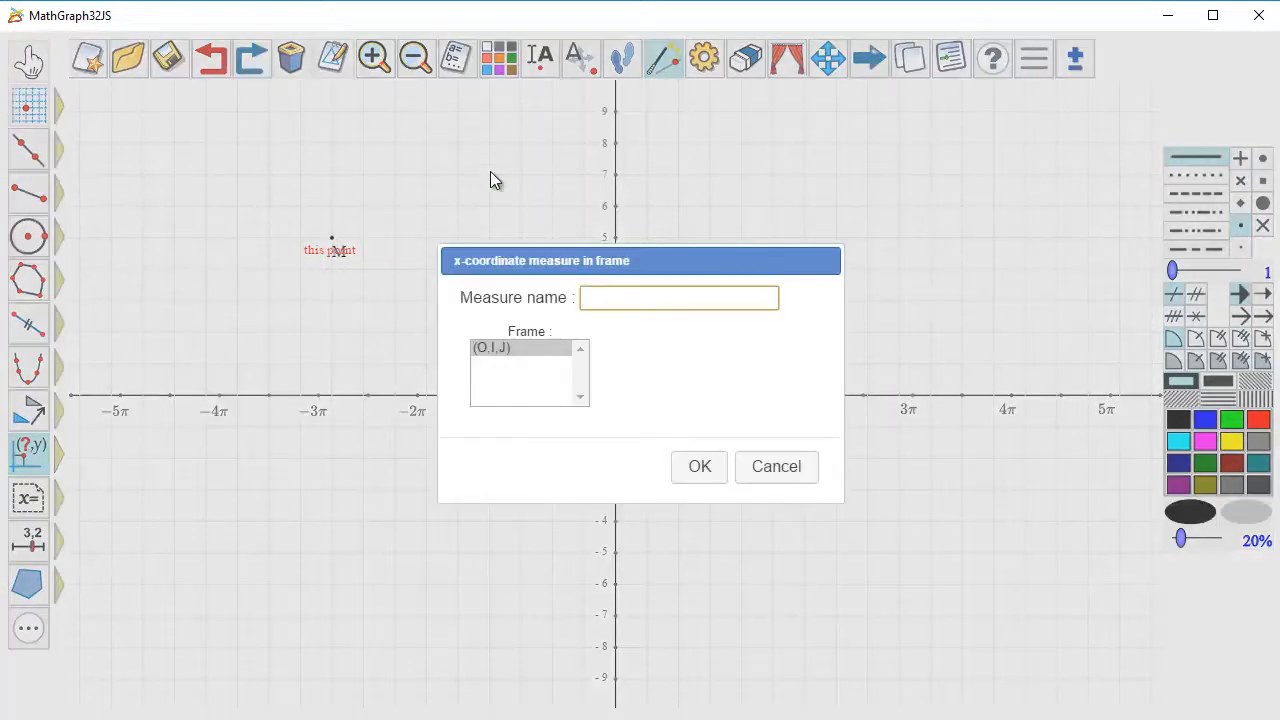
type("xM")
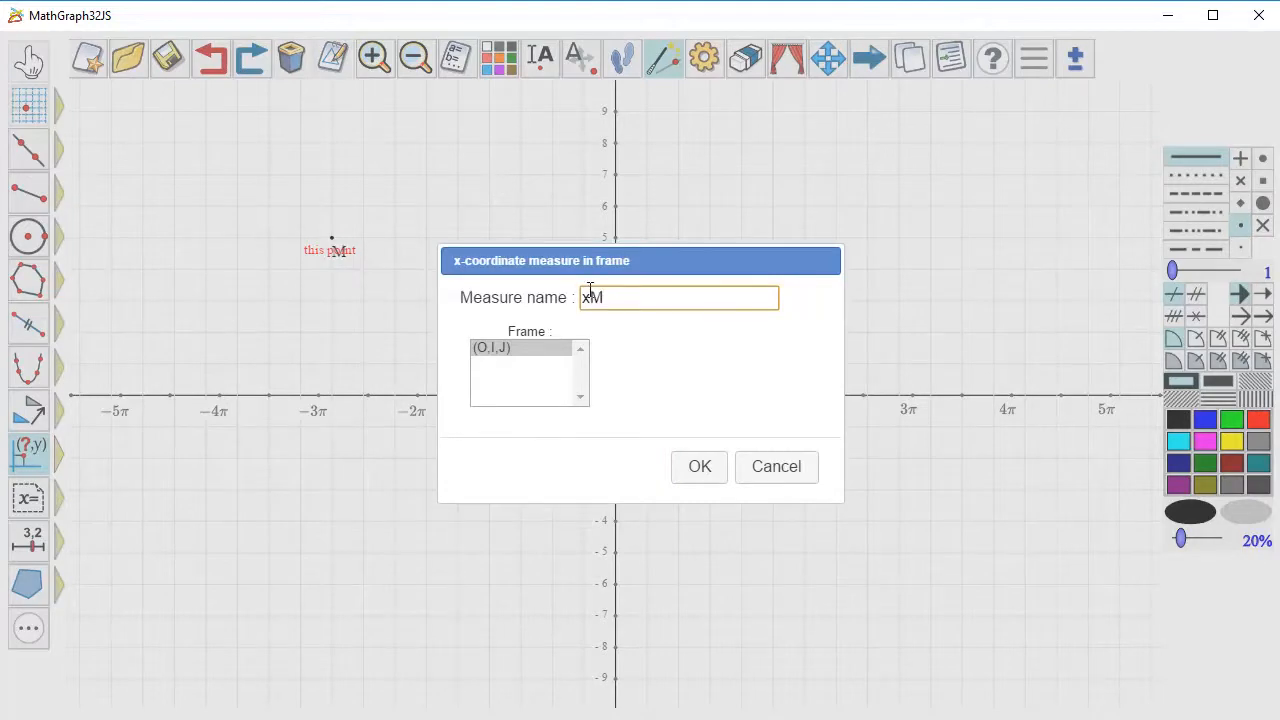
left_click(710, 463)
Create a measure of point M's y-coordinate in frame (O,I,J), named yM
left_click(40, 455)
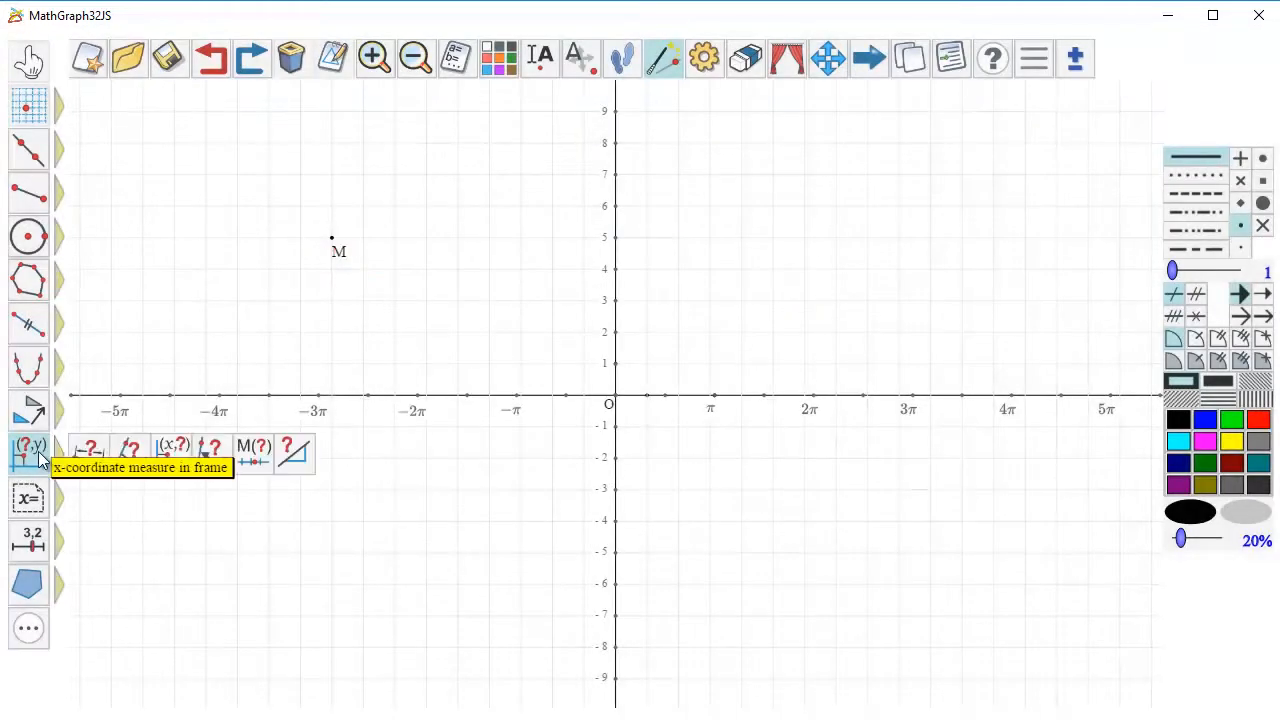
left_click(176, 456)
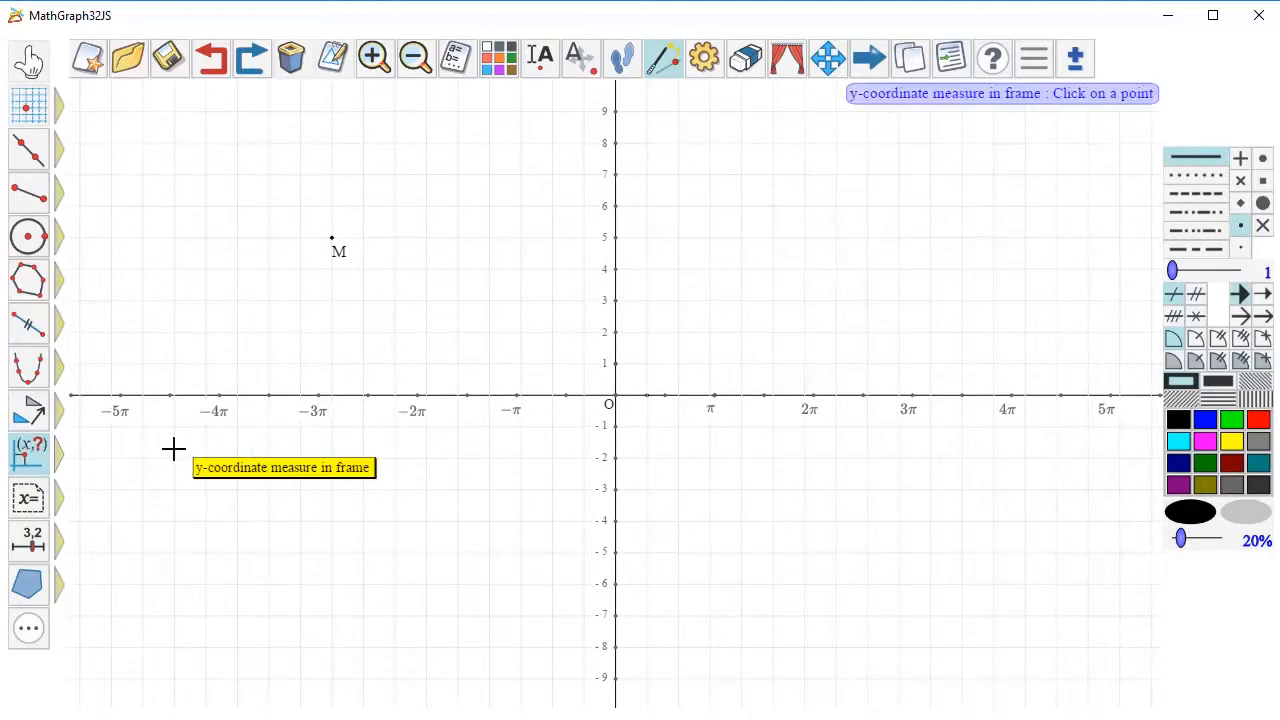
left_click(331, 237)
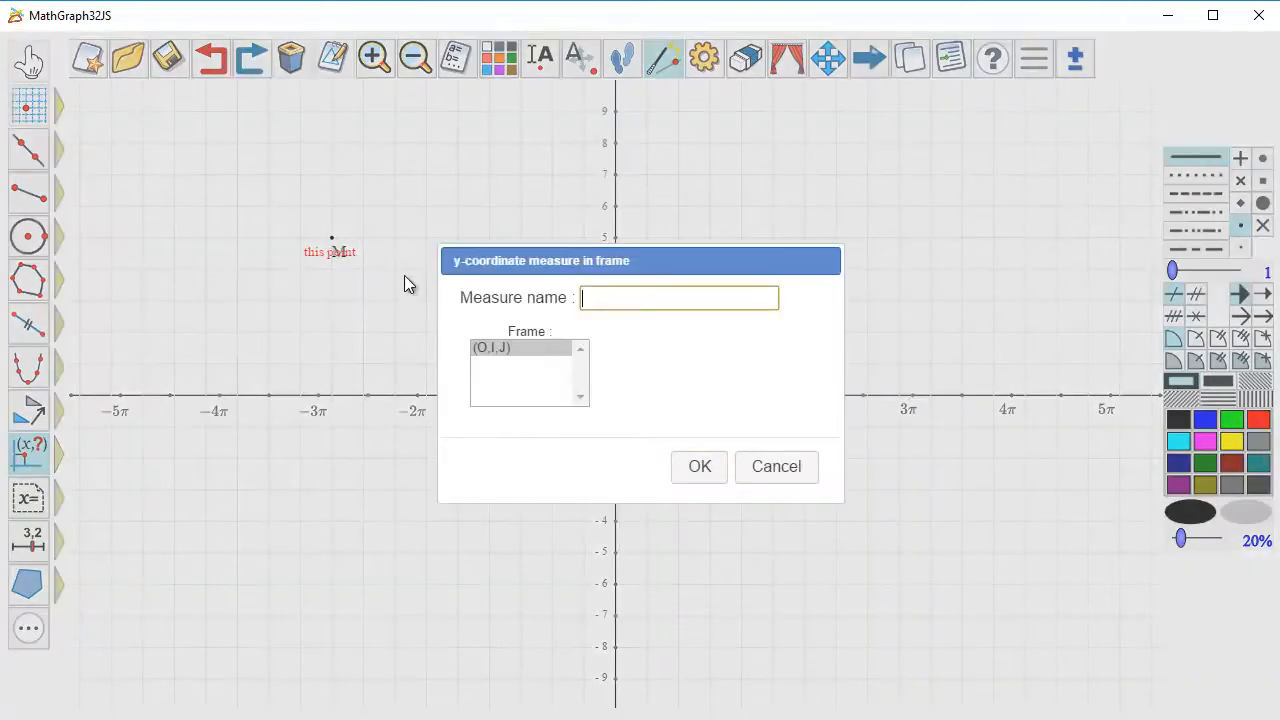
type("yM")
left_click(700, 466)
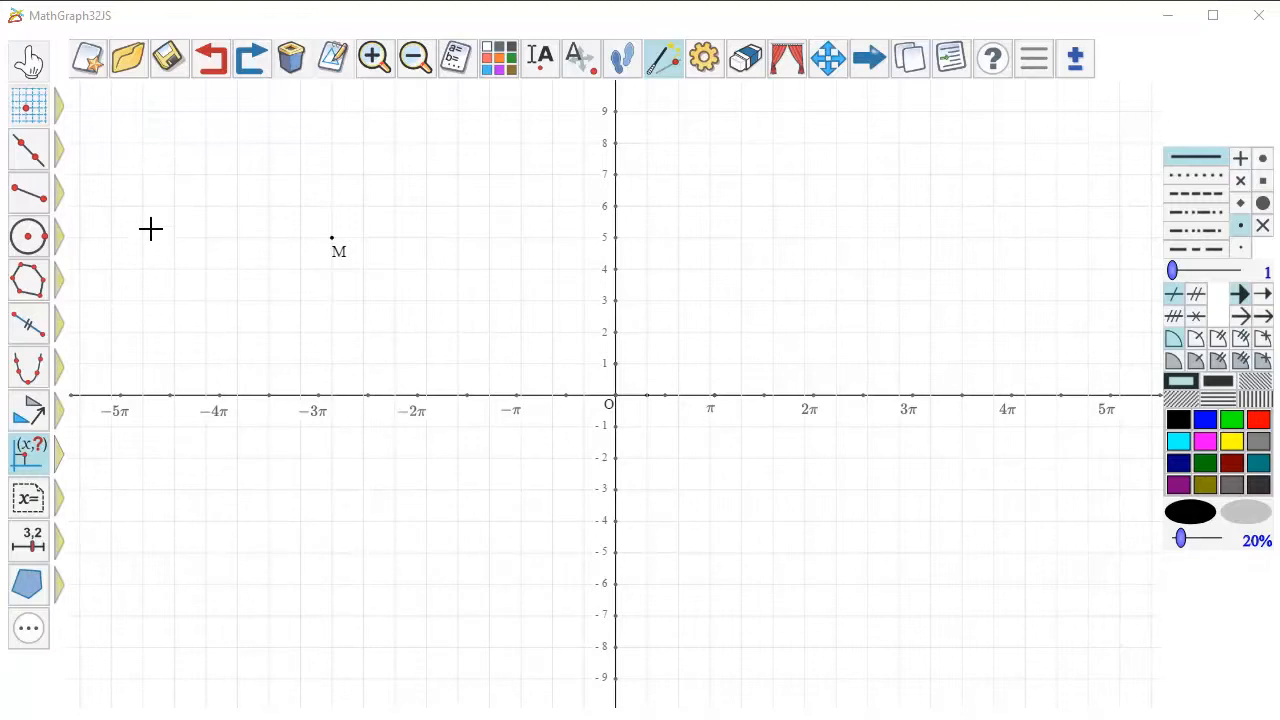
Start a free LaTeX display above the −5π graduation near y = 8, with the value of xM inside parentheses
mouse_move(25, 505)
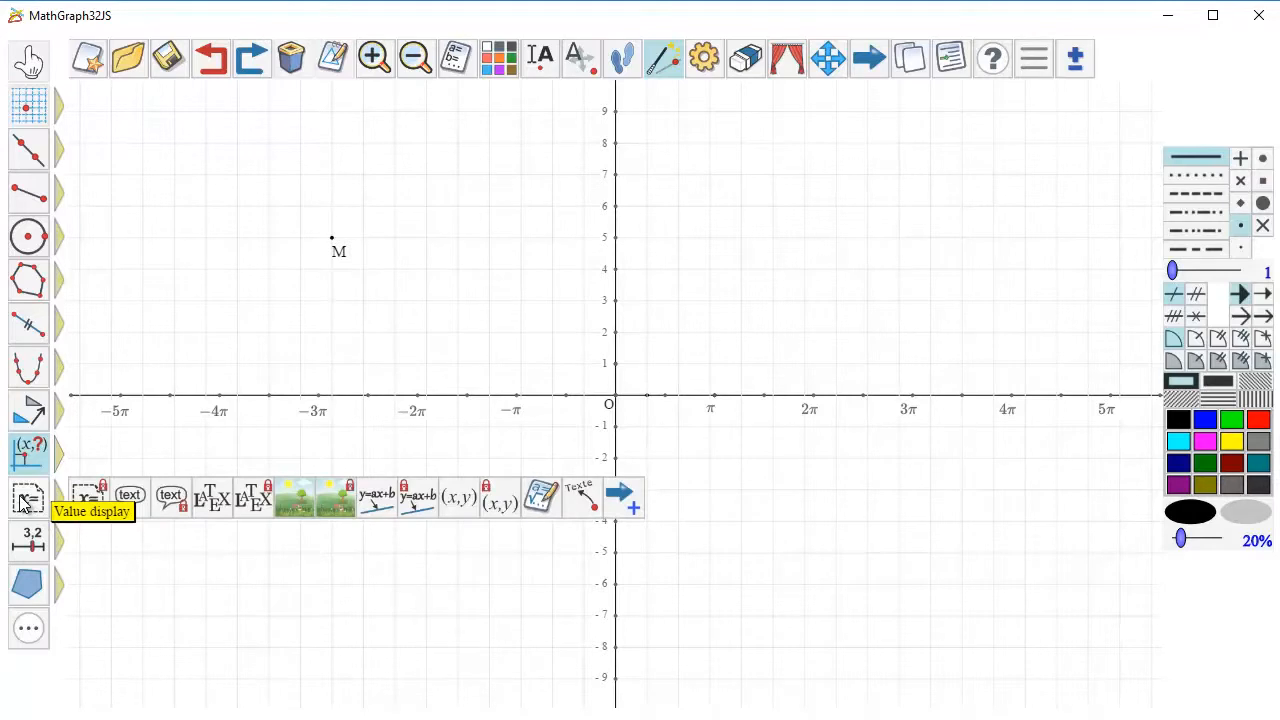
left_click(213, 500)
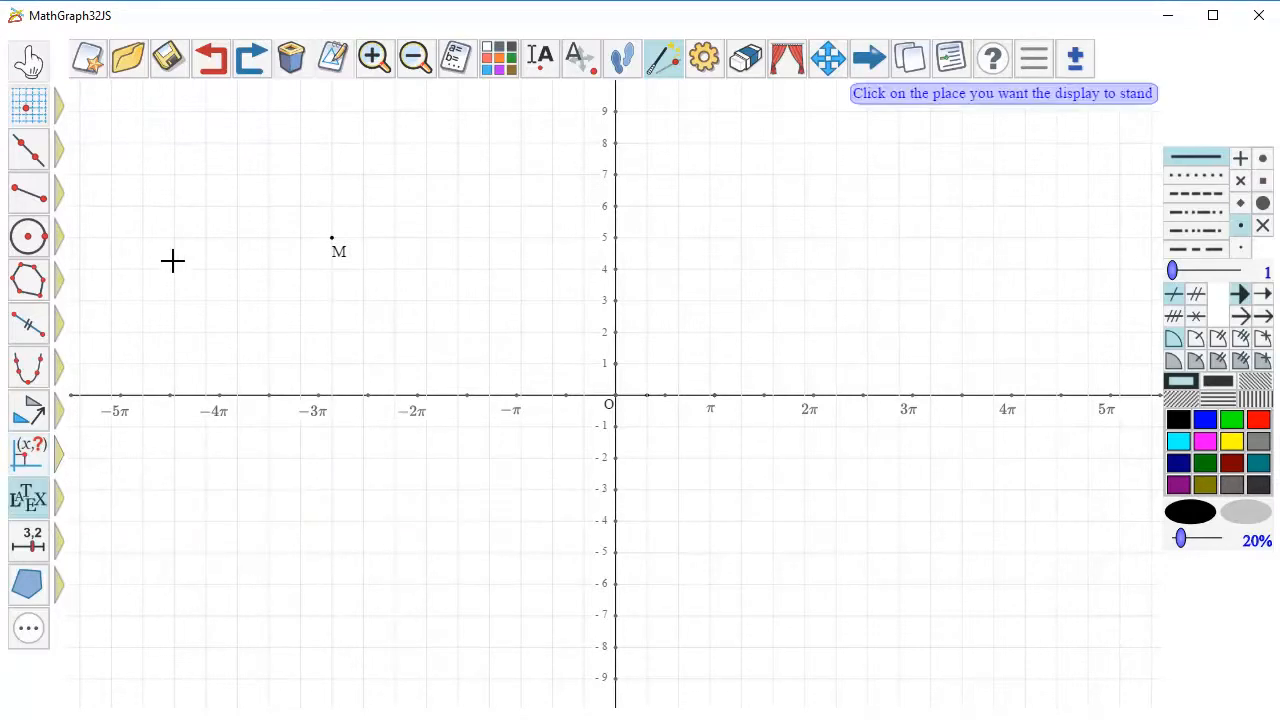
left_click(125, 129)
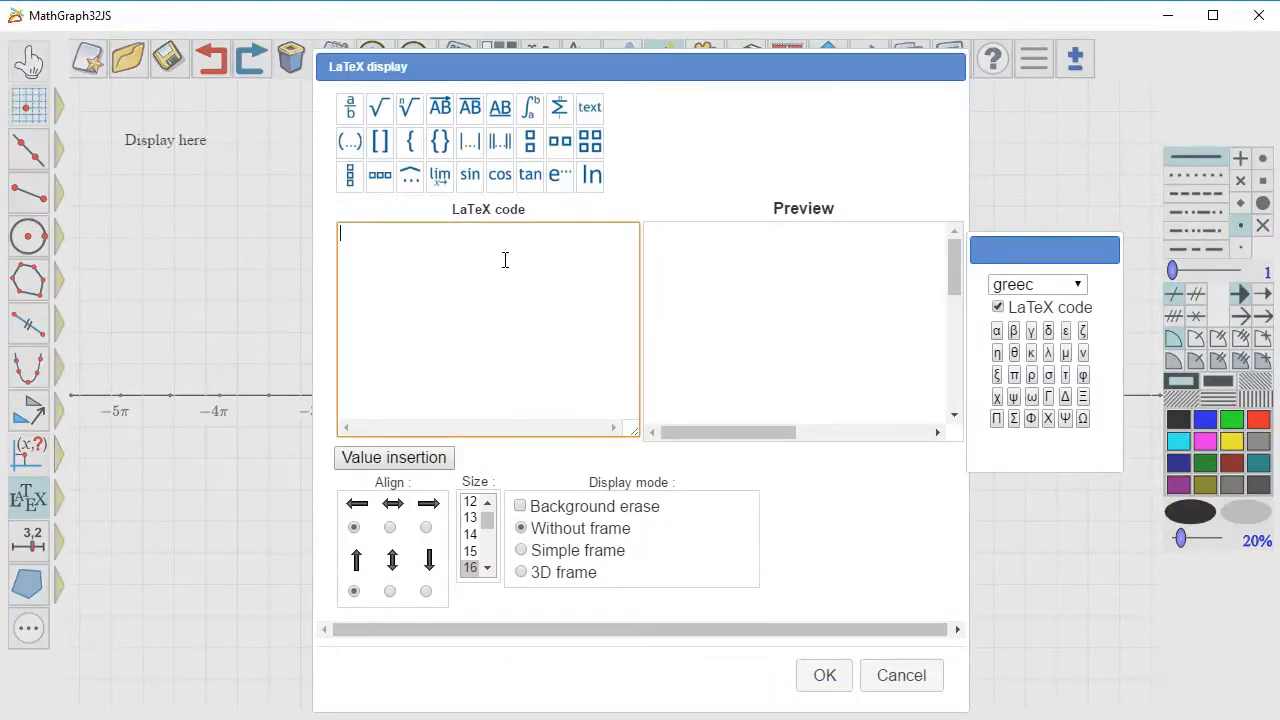
left_click(349, 143)
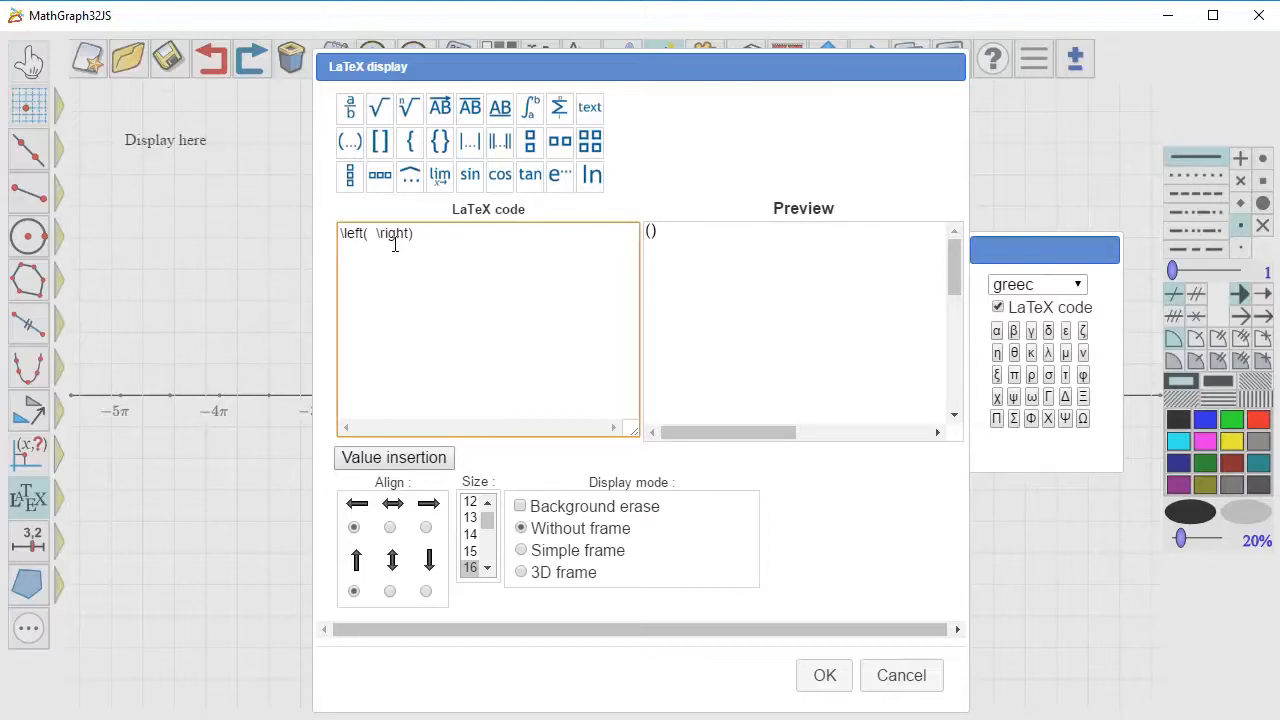
left_click(418, 460)
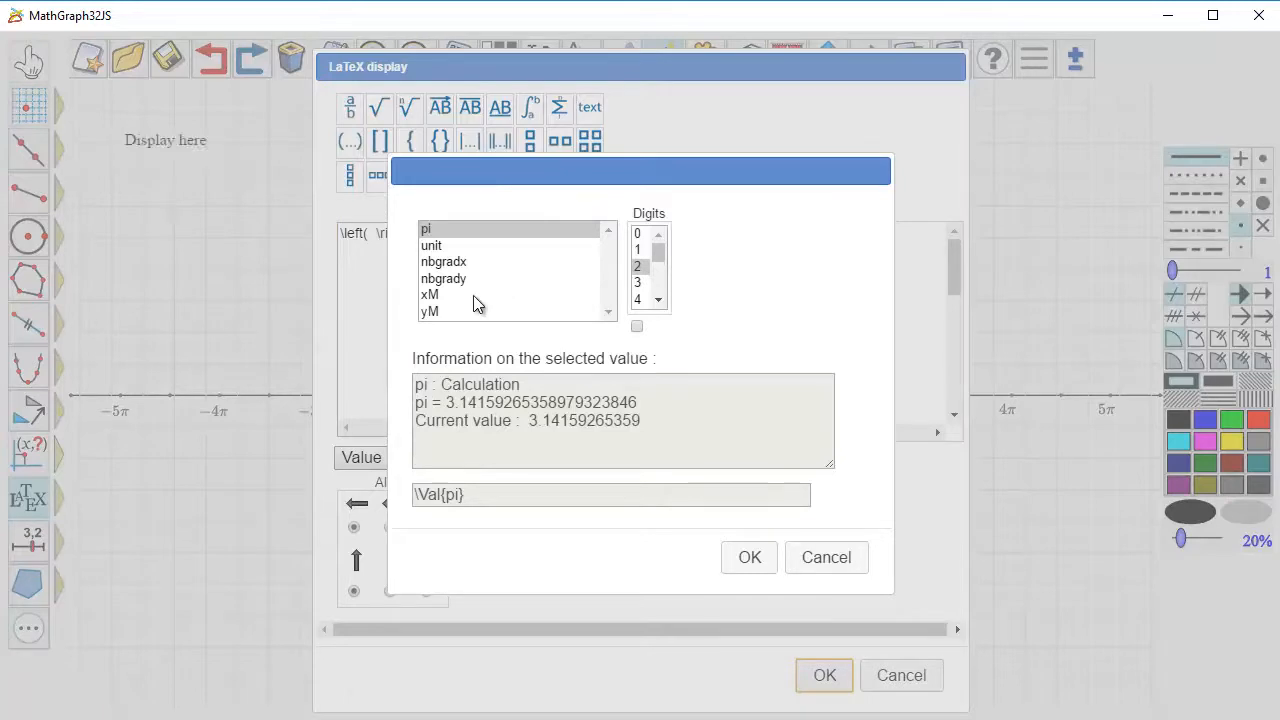
left_click(436, 297)
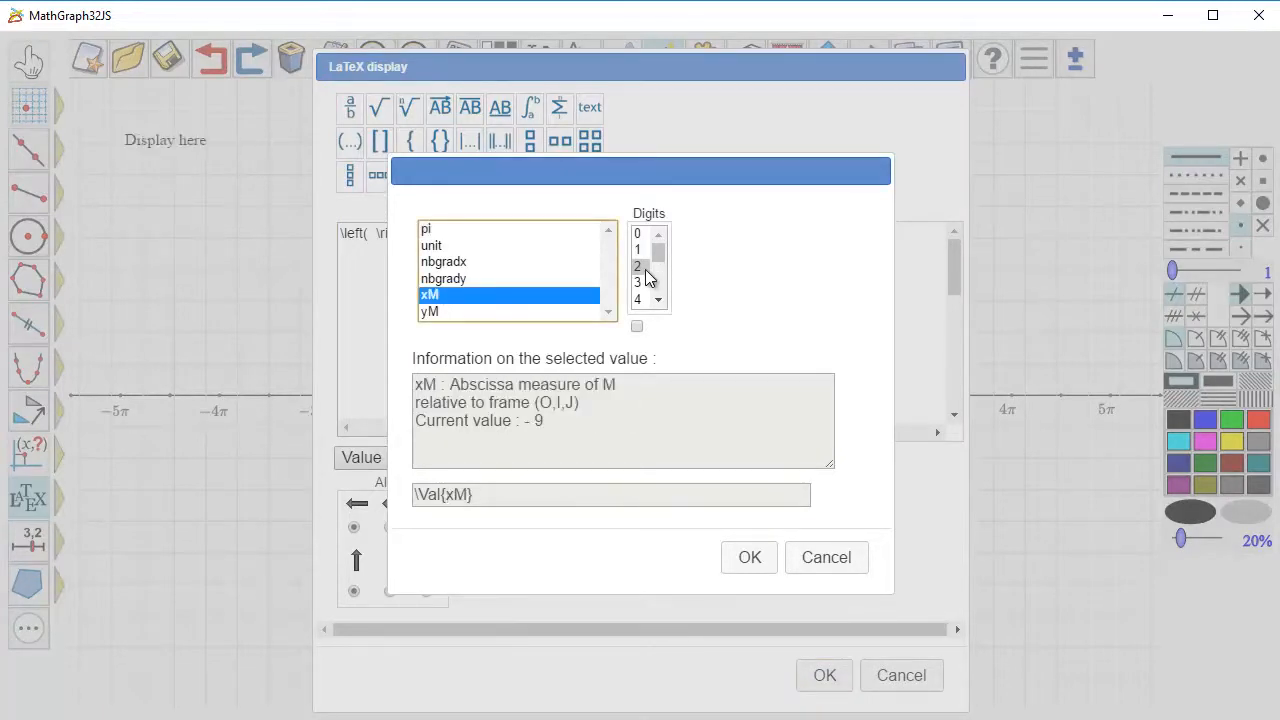
left_click(750, 558)
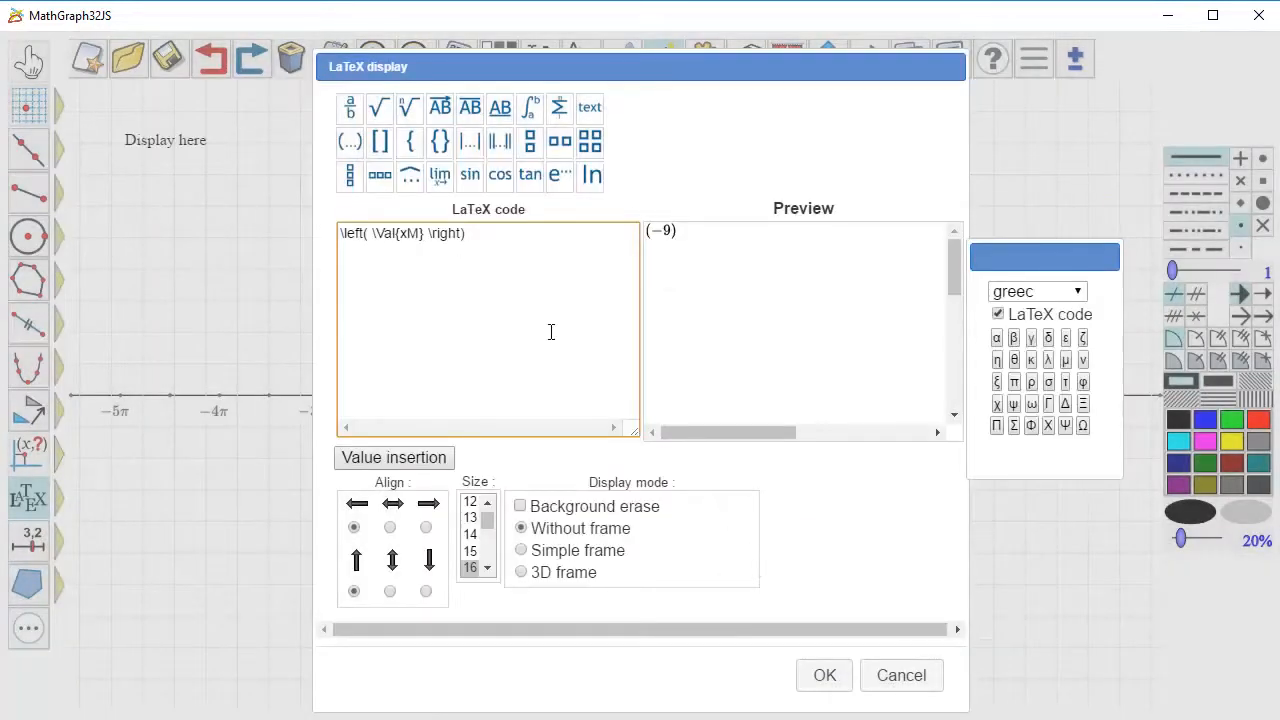
Add a comma and the value of yM after xM inside the parentheses of the LaTeX code
type(",")
left_click(428, 458)
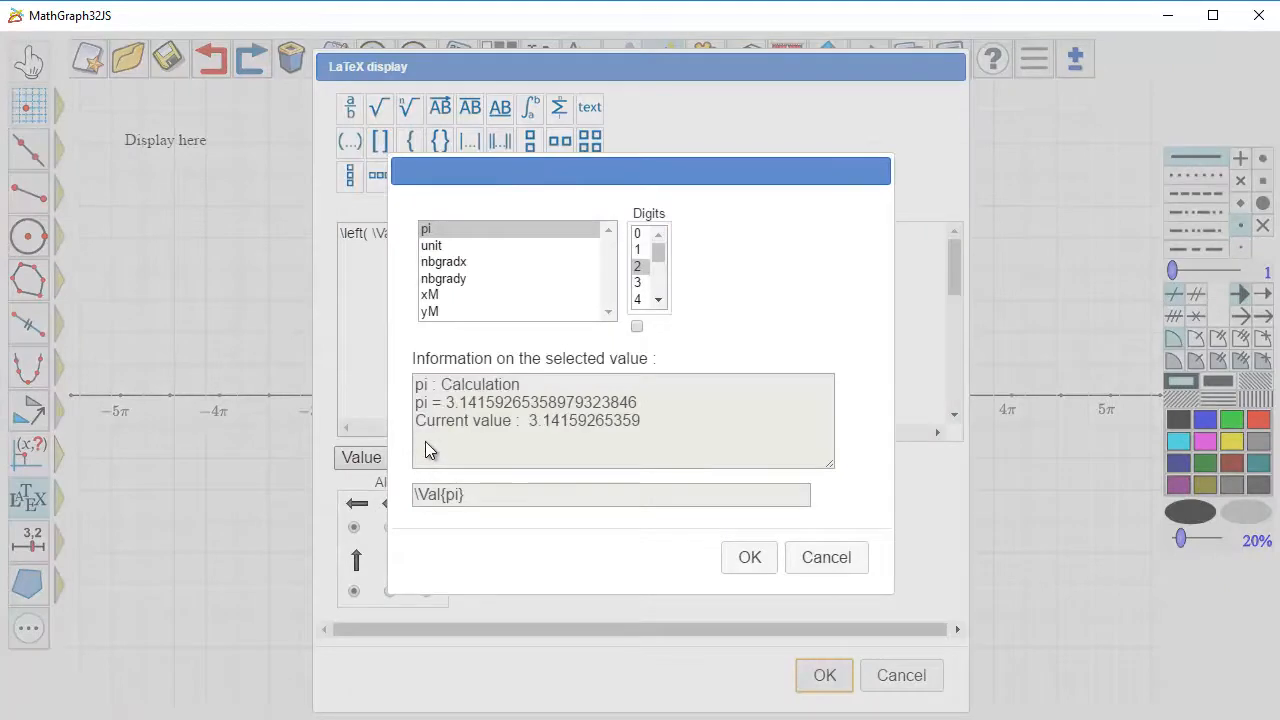
left_click(432, 312)
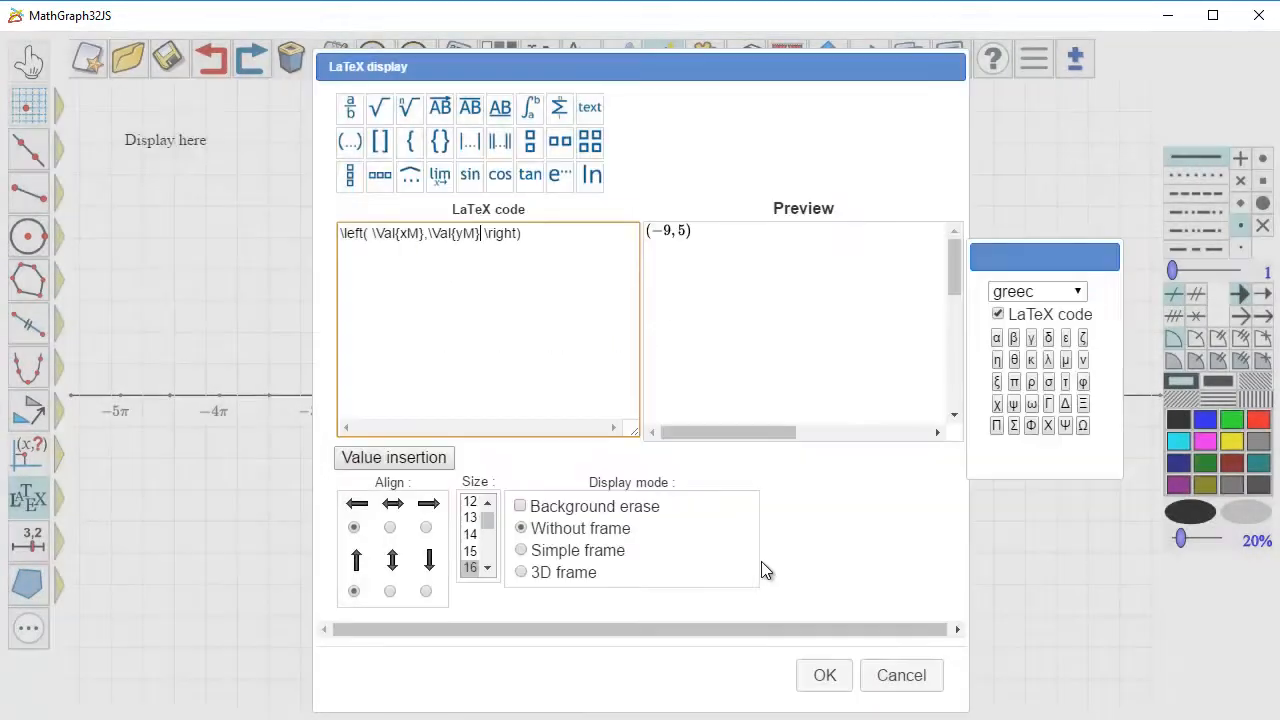
left_click(760, 560)
Give the coordinate display background erase and a simple frame, and validate it into the figure
left_click(519, 507)
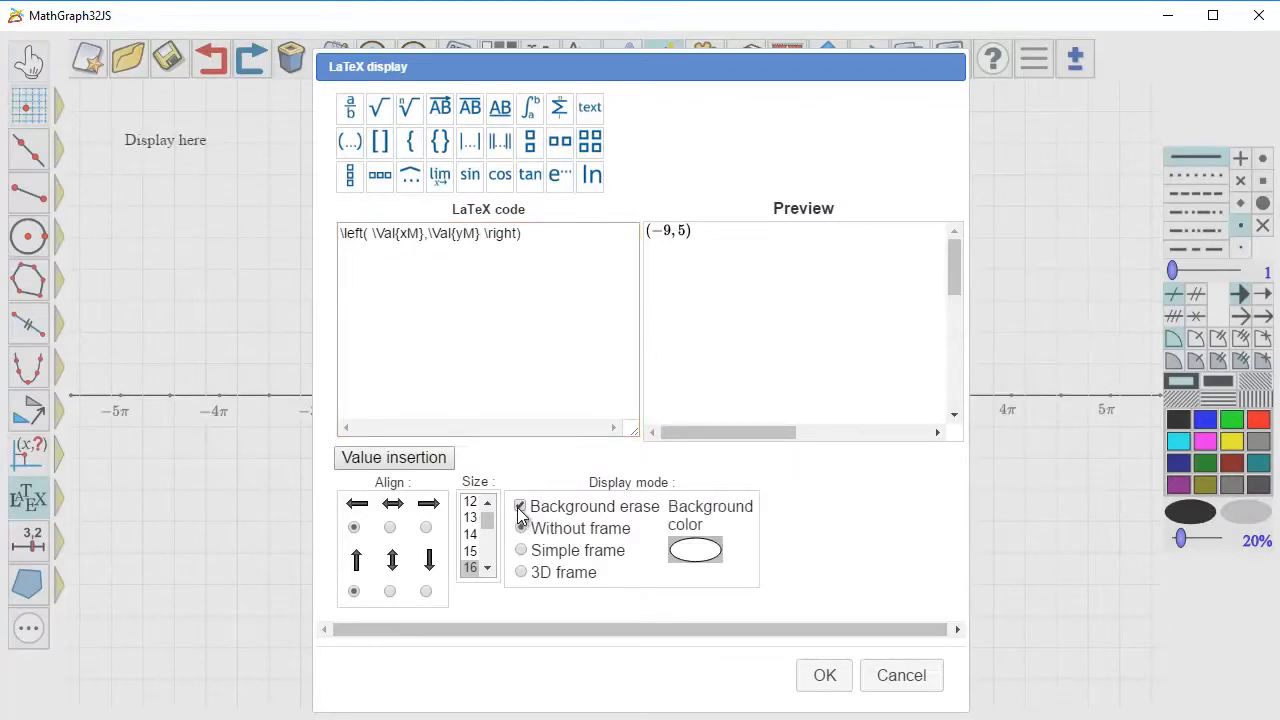
left_click(522, 551)
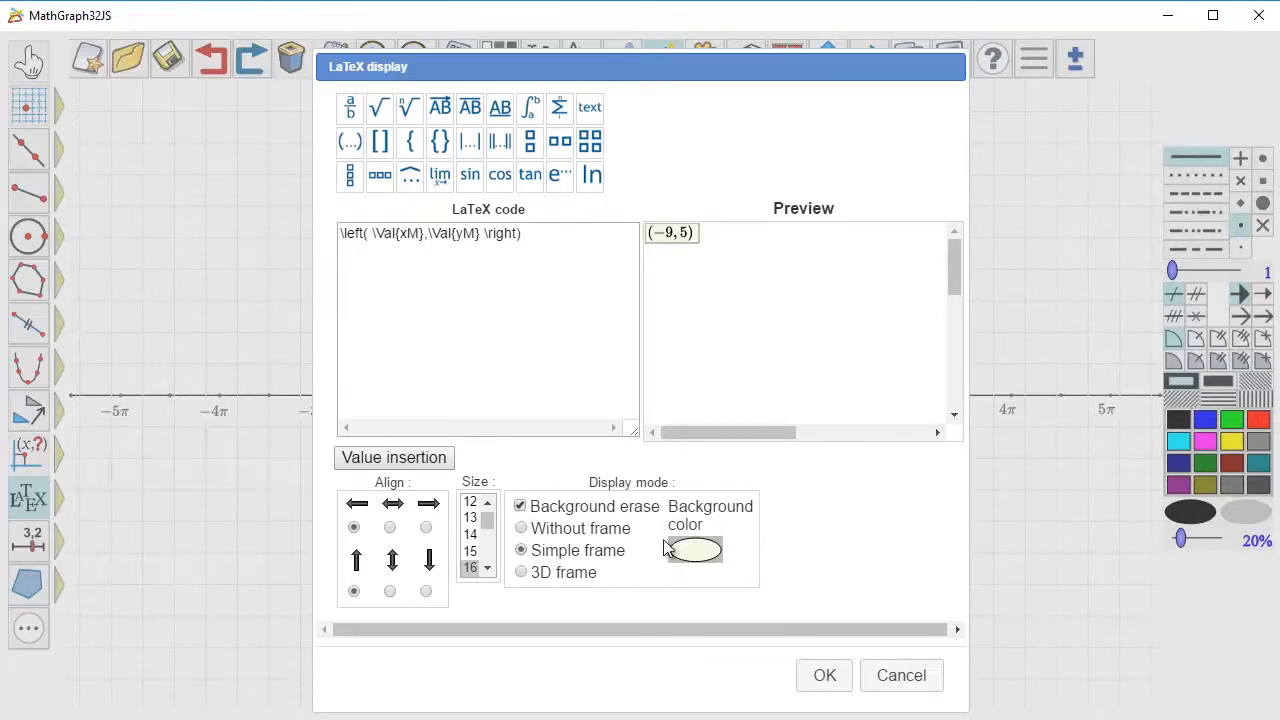
left_click(821, 677)
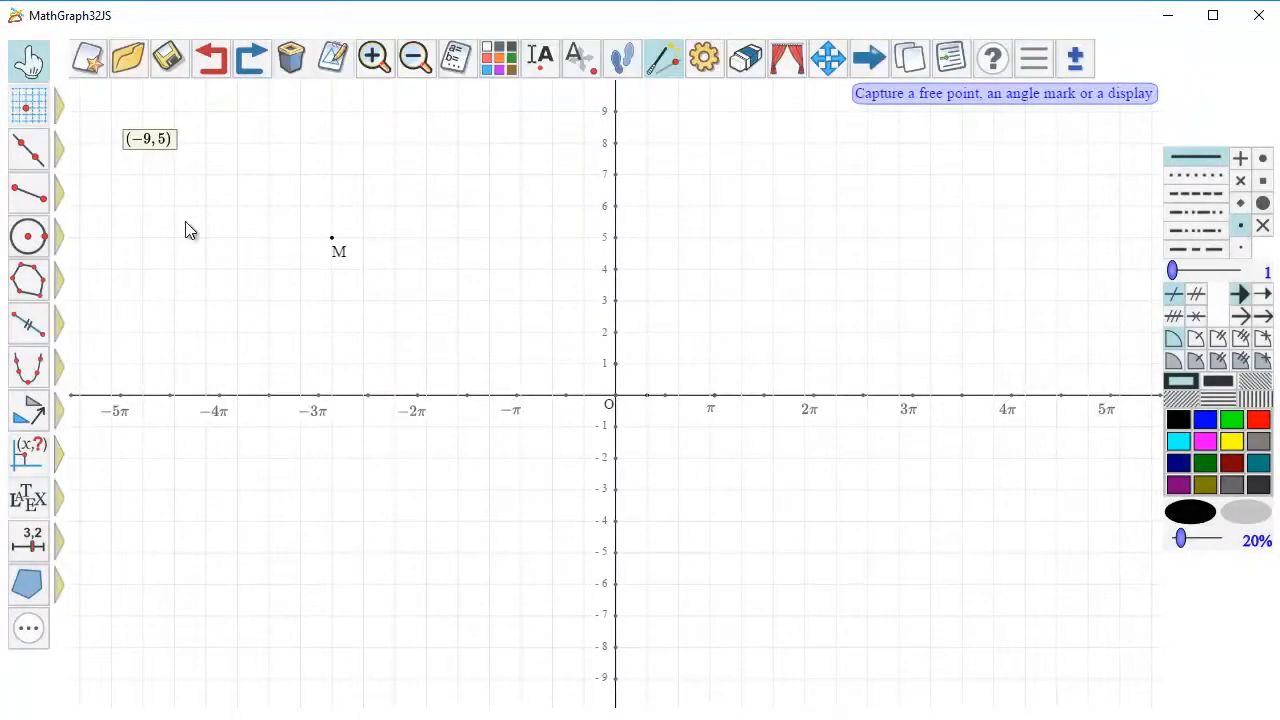
Move point M to (−8, 4) and start a free display of its coordinates above the −5π graduation near y = 6
left_click_drag(335, 246, 355, 280)
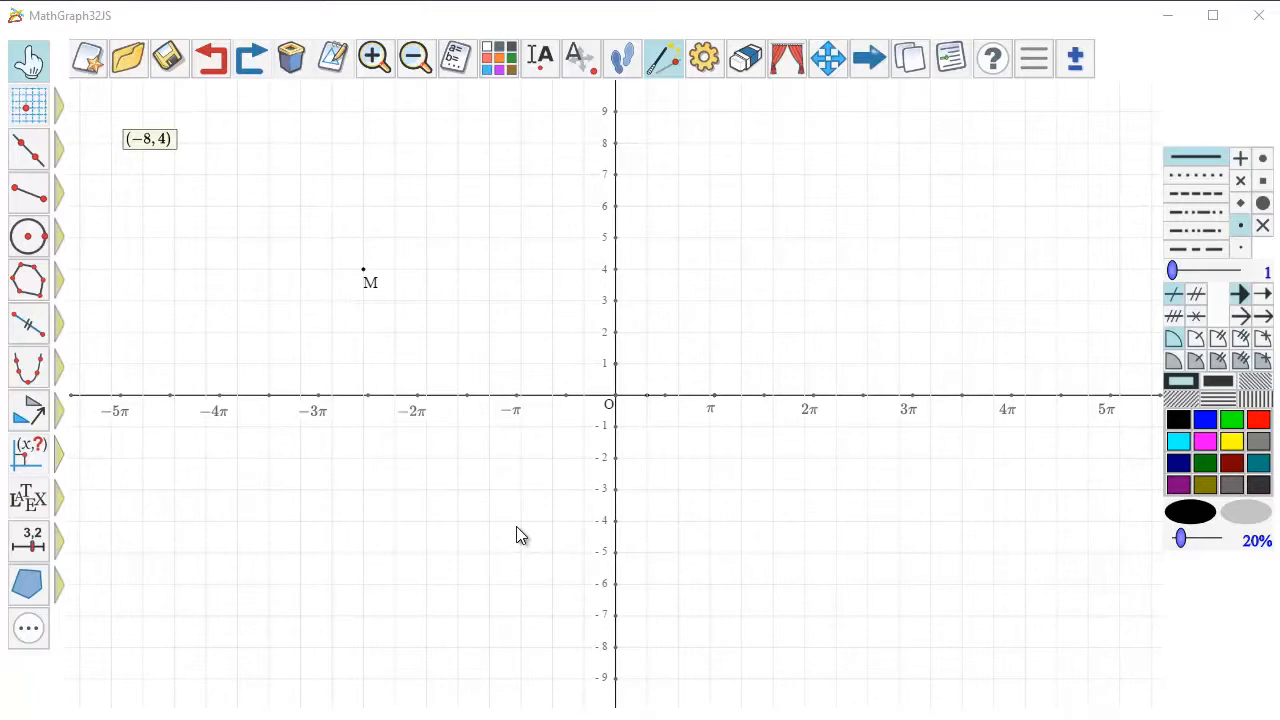
left_click(58, 498)
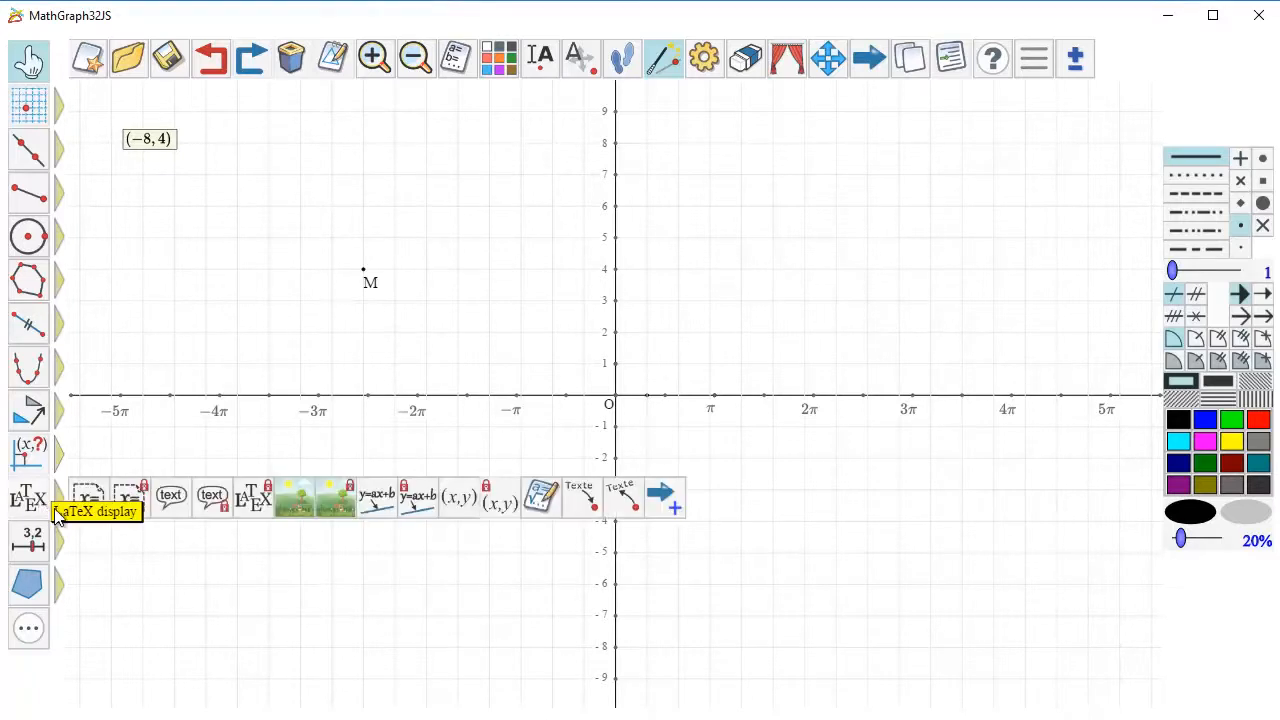
left_click(459, 500)
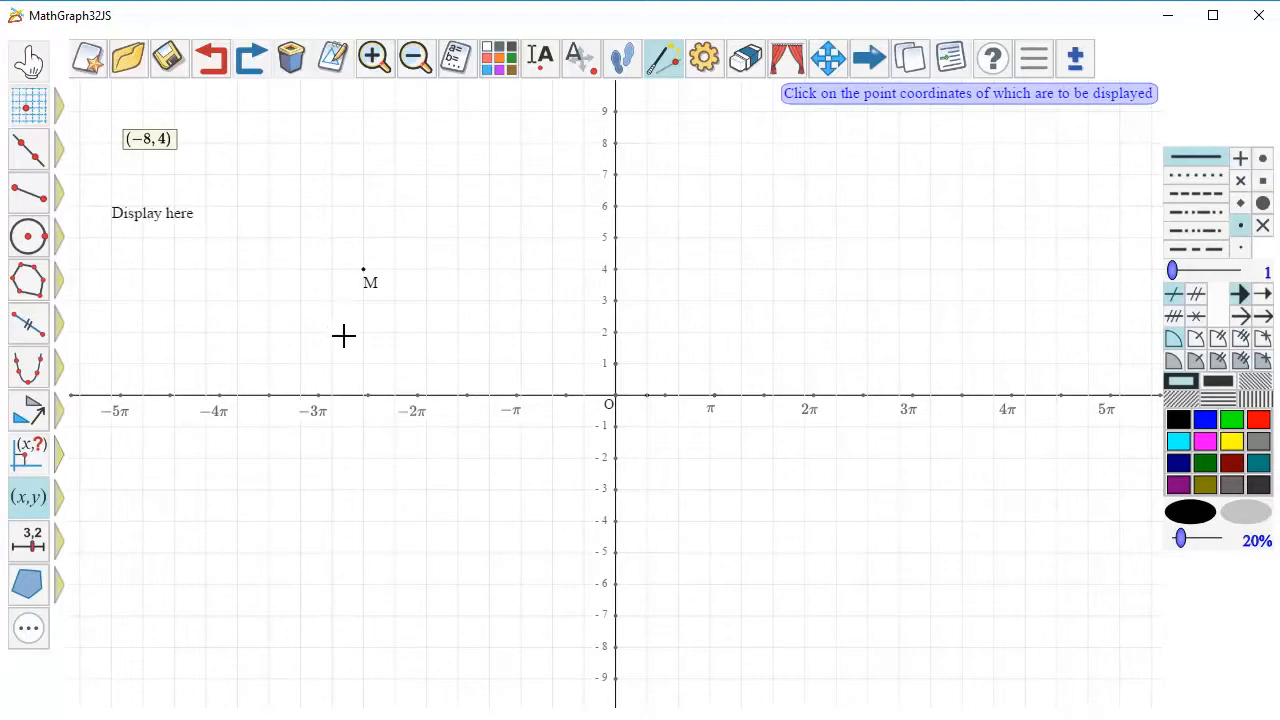
left_click(366, 278)
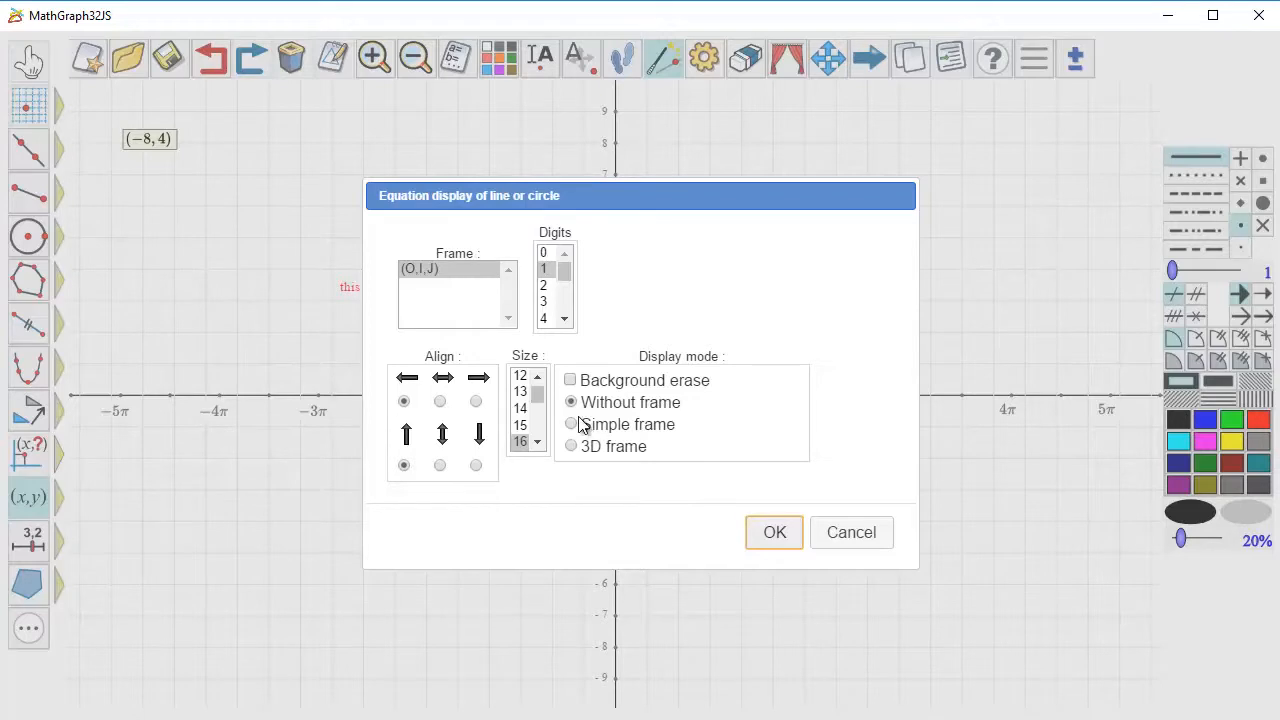
Validate the coordinate display with background erase, a 3D frame and a pale pink background, and move point M to (−8, 3)
left_click(570, 381)
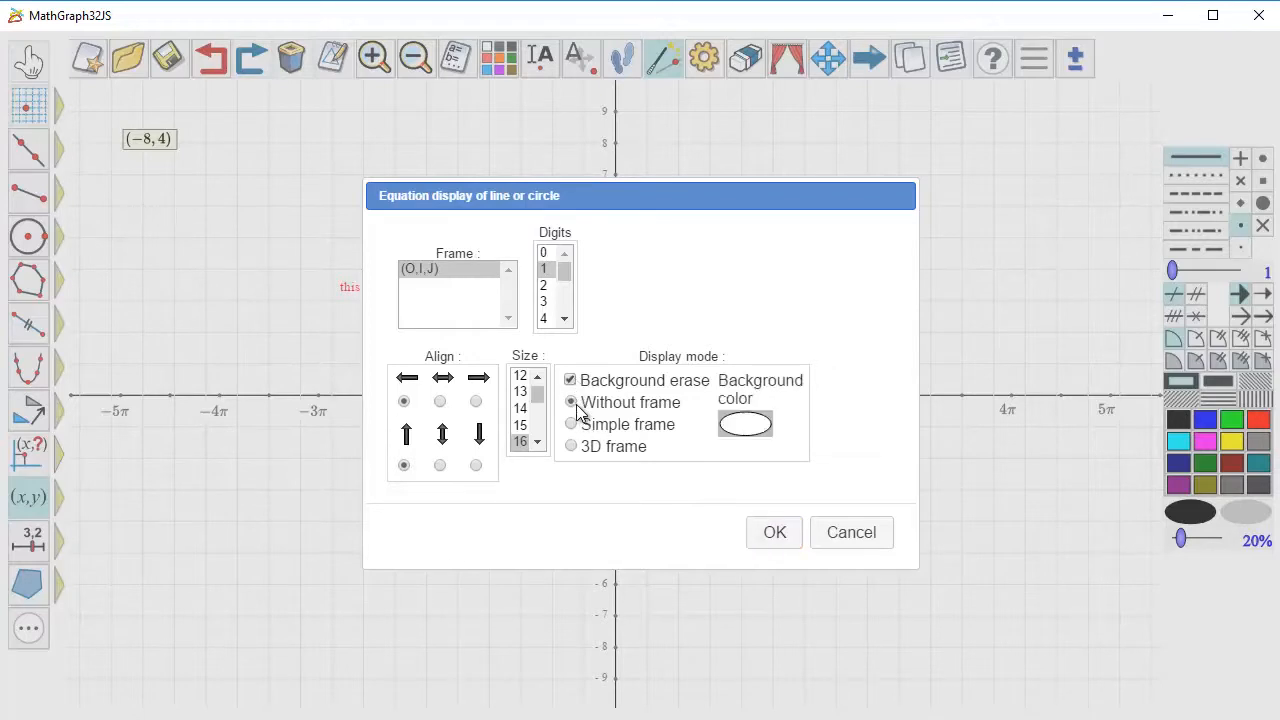
left_click(571, 447)
left_click(745, 428)
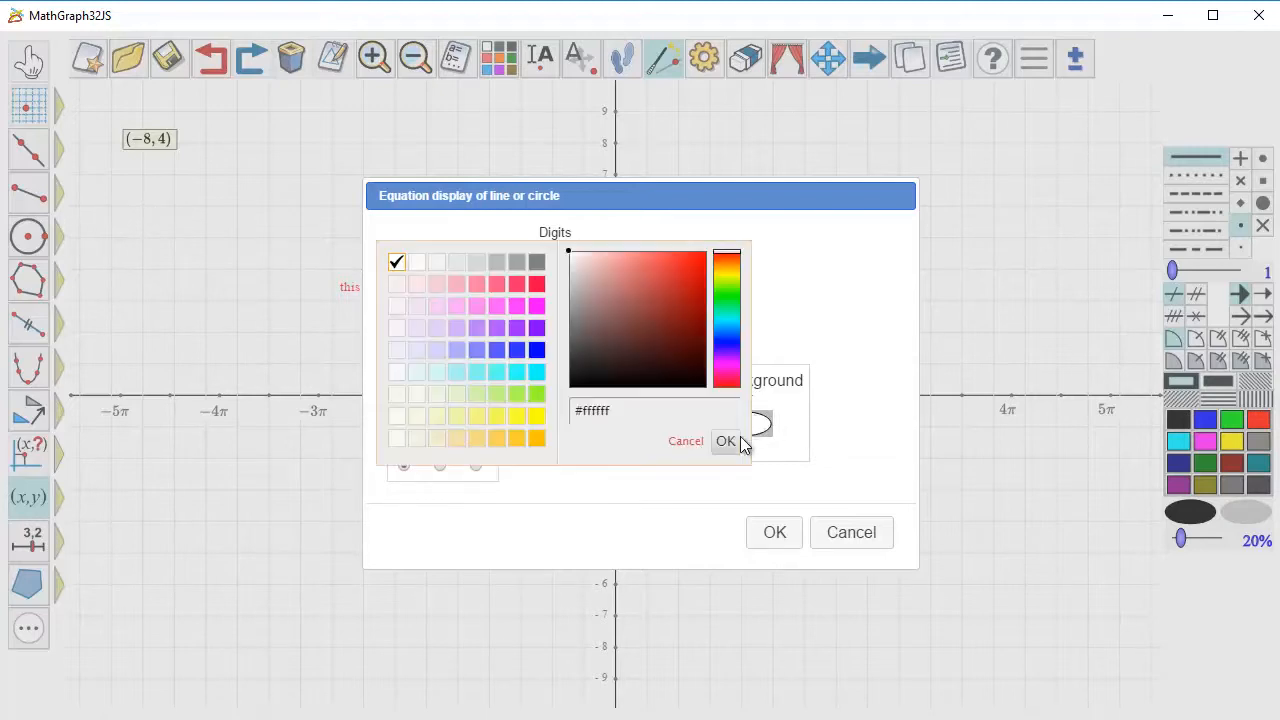
left_click(416, 286)
left_click(776, 533)
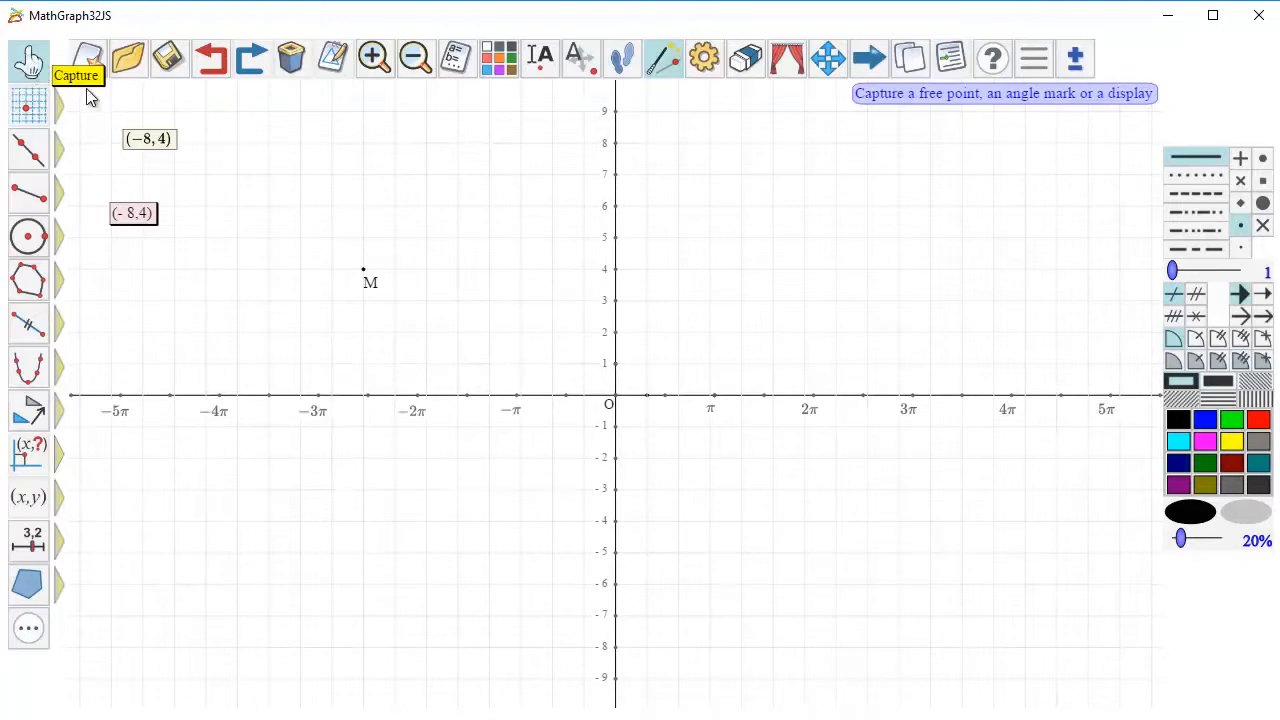
left_click_drag(366, 272, 363, 306)
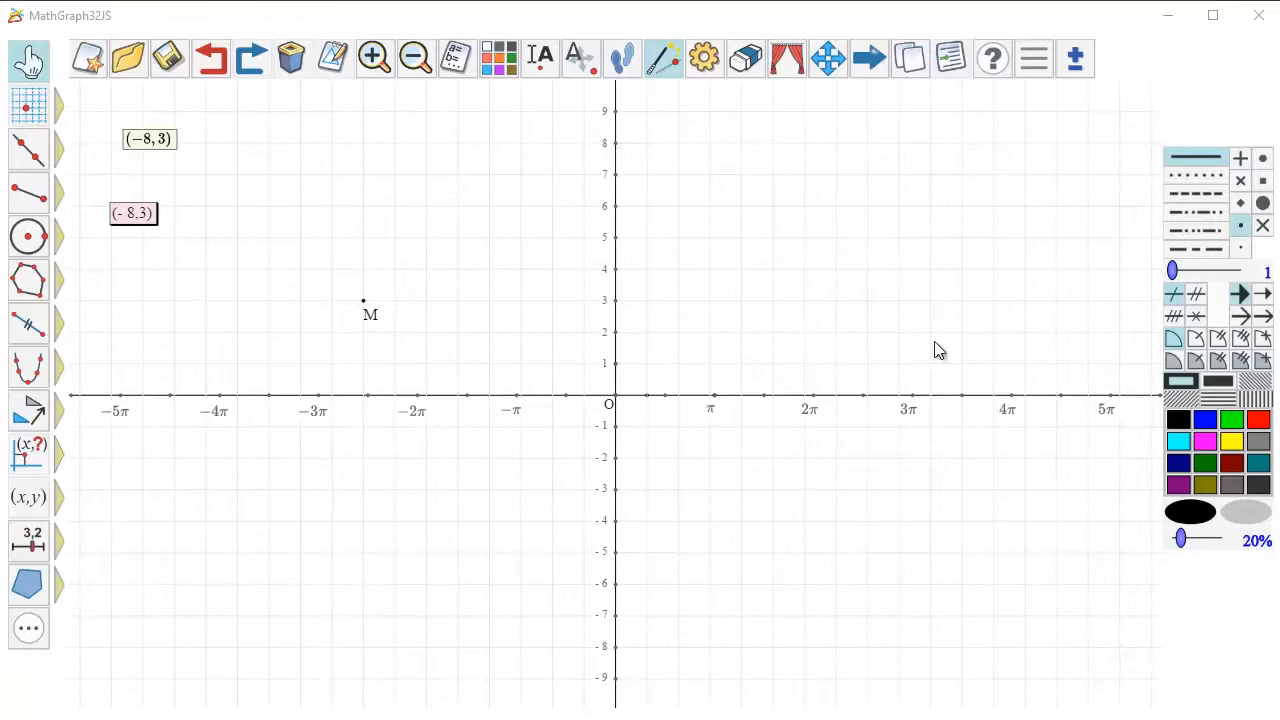
Delete point M and all objects after it from the figure protocol, including its coordinate measures and displays
left_click(951, 59)
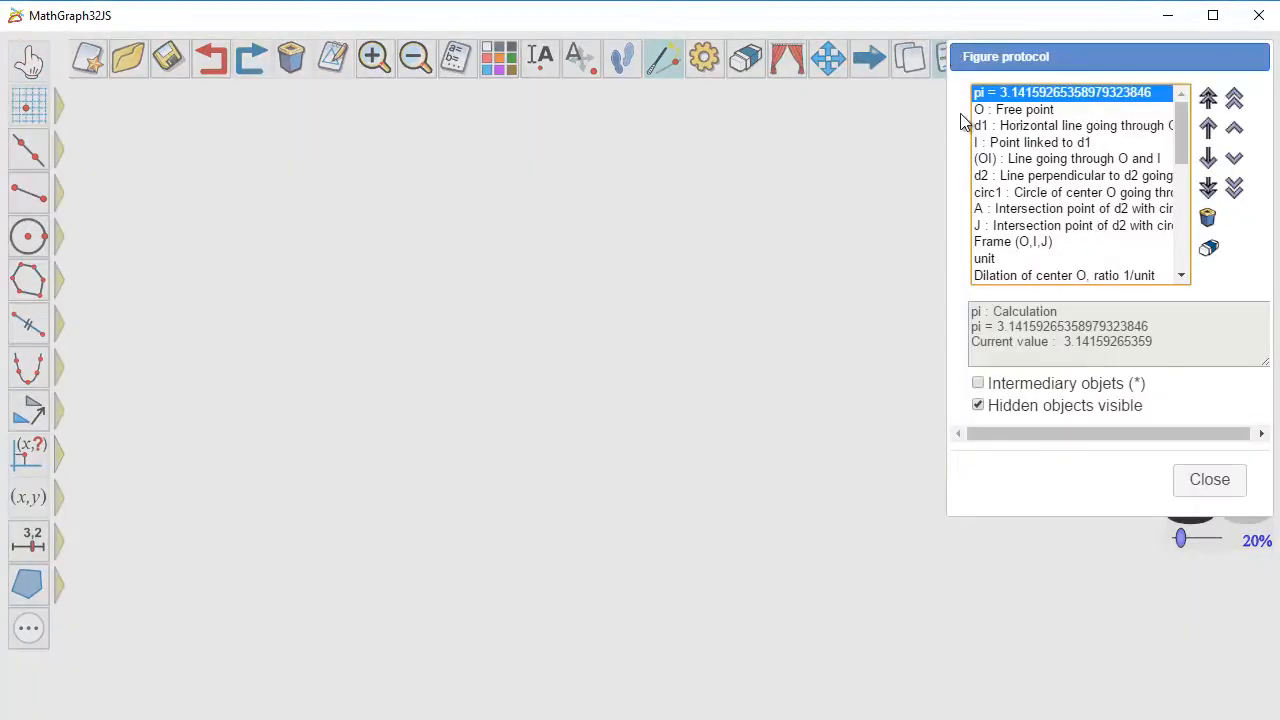
scroll(1074, 195, "down", 5)
left_click(988, 210)
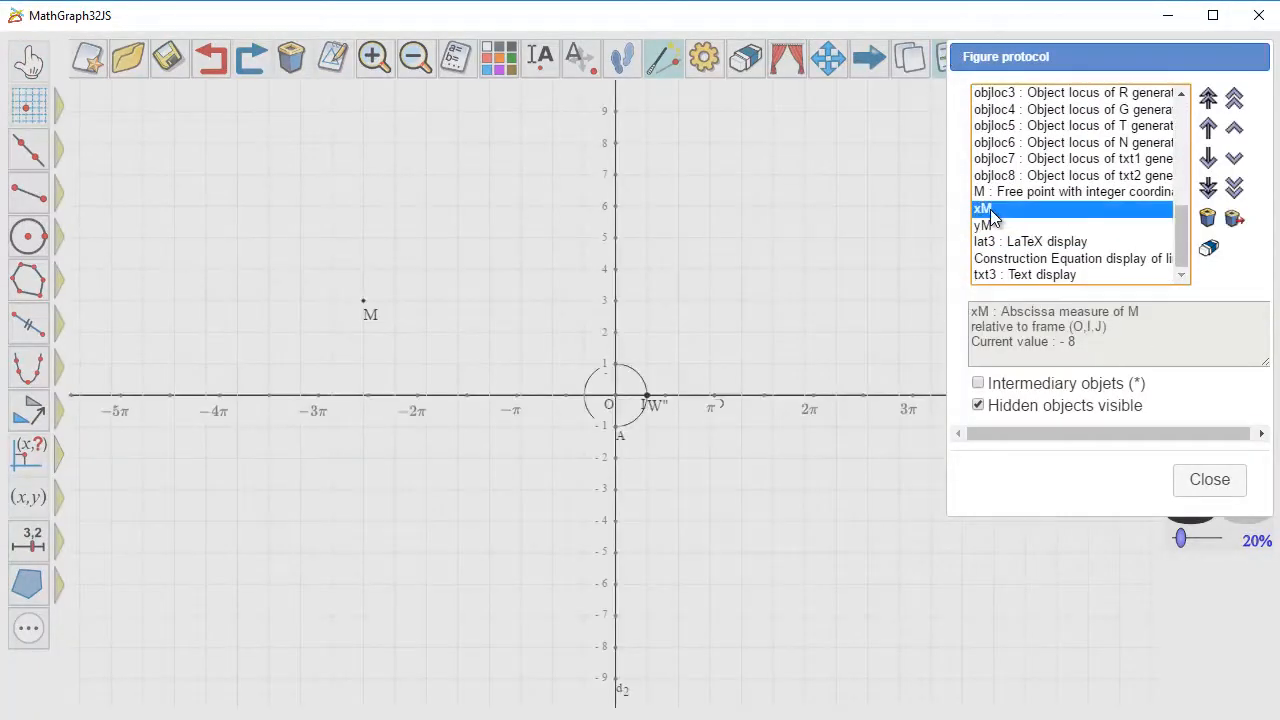
left_click(1000, 194)
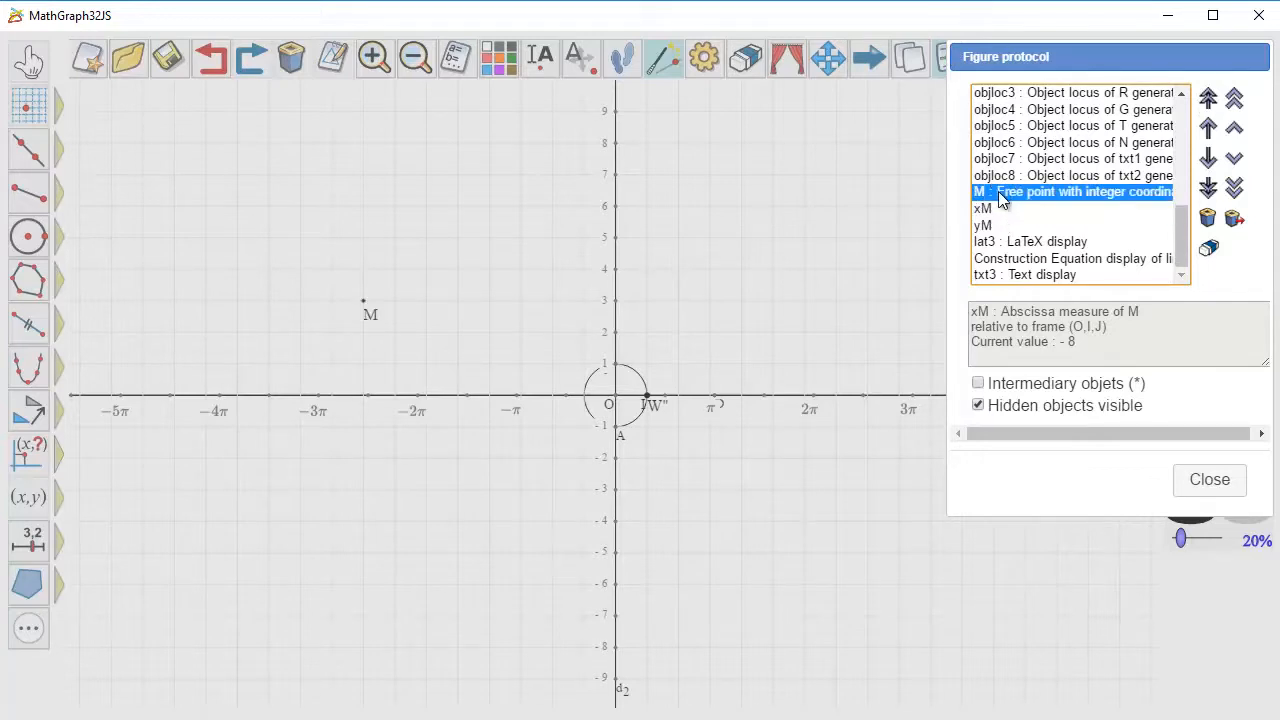
left_click(1235, 225)
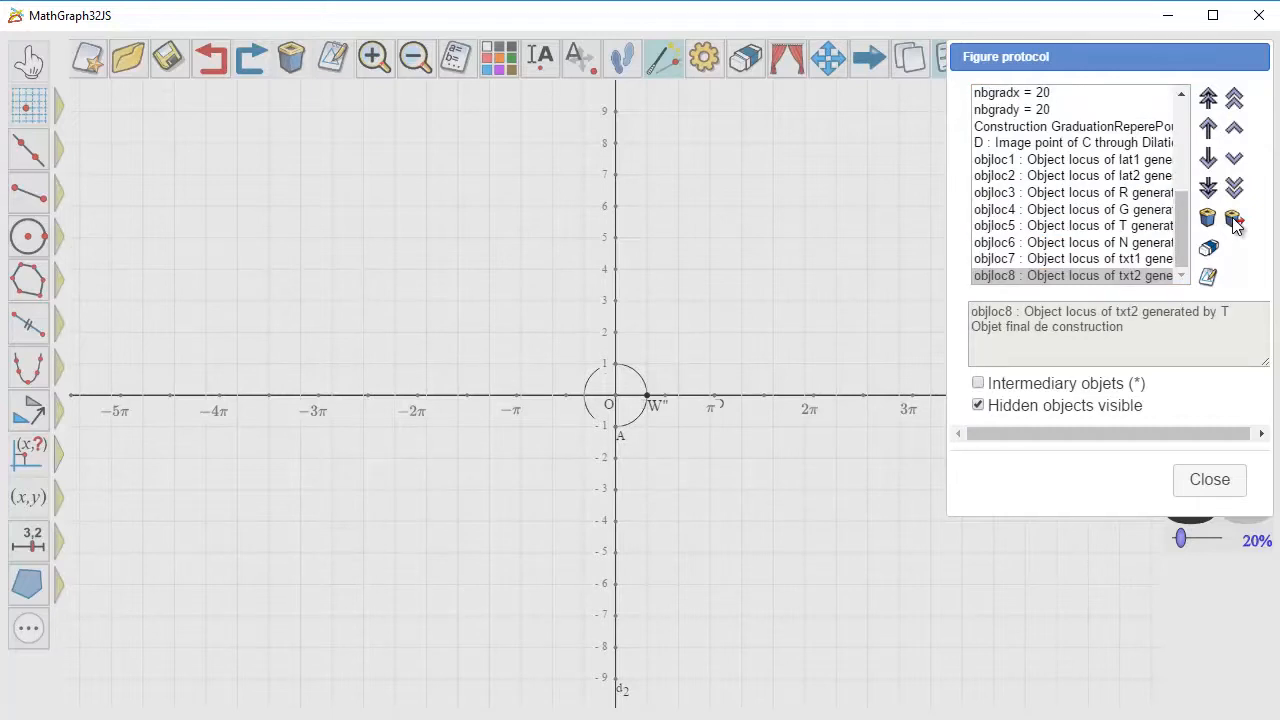
left_click(1192, 478)
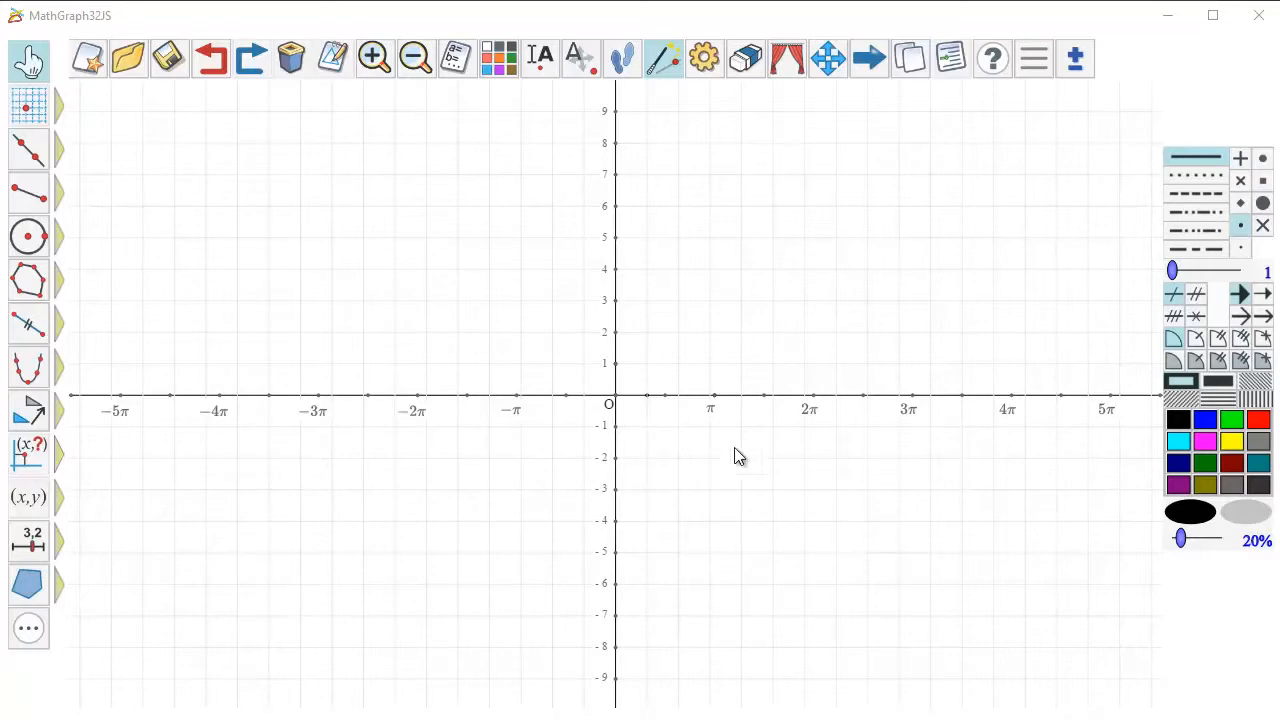
Create the function f of variable x with formula sin(x)+2 and its blue 500-point curve in frame (O,I,J)
left_click(1207, 418)
left_click(1207, 422)
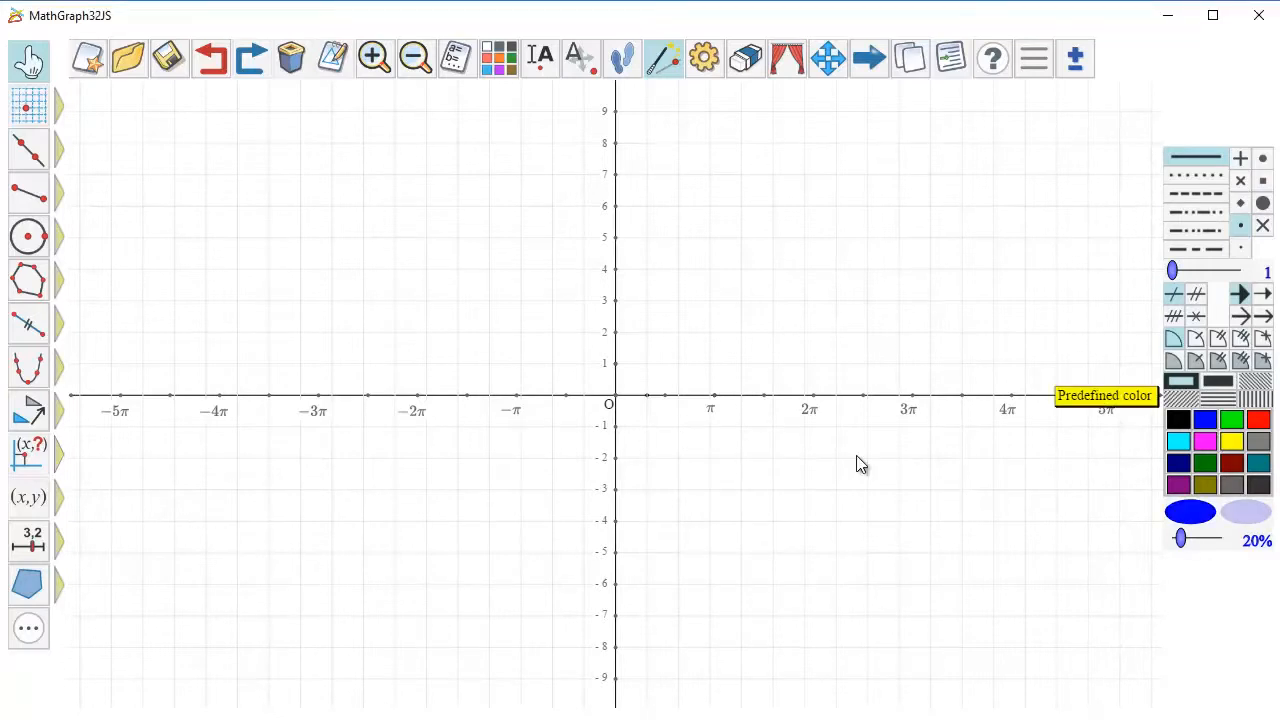
left_click(33, 545)
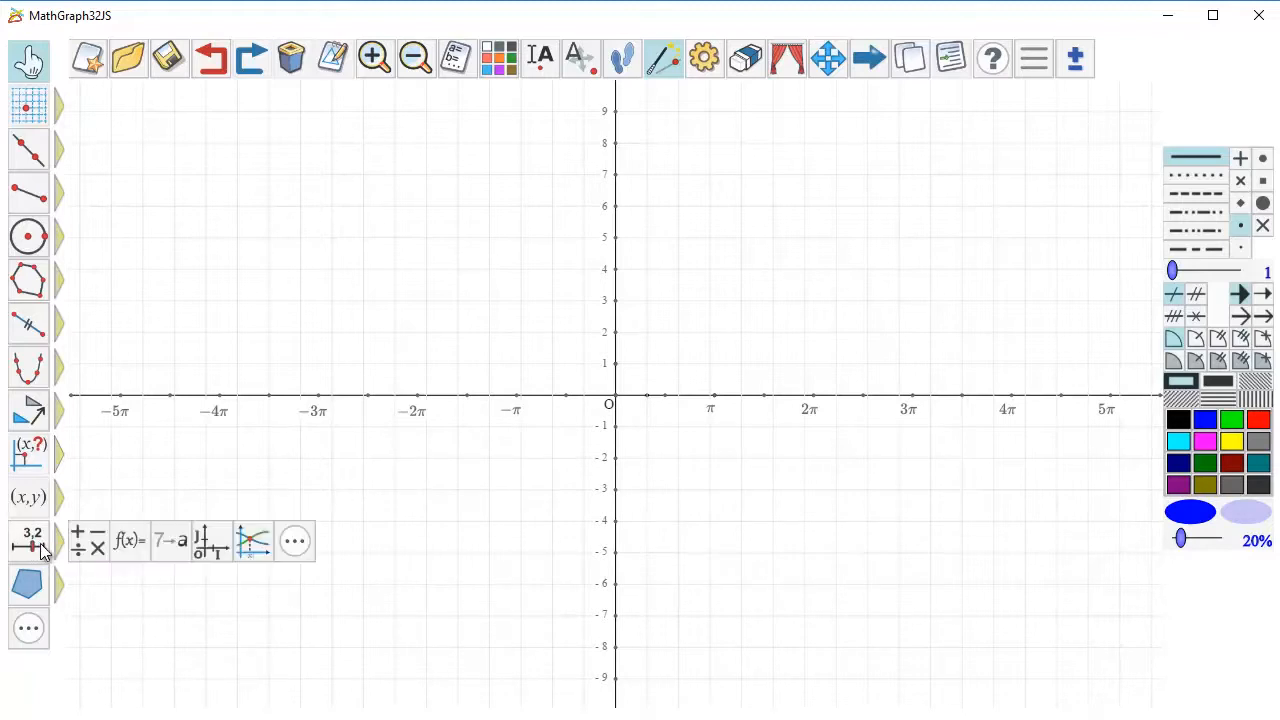
left_click(128, 545)
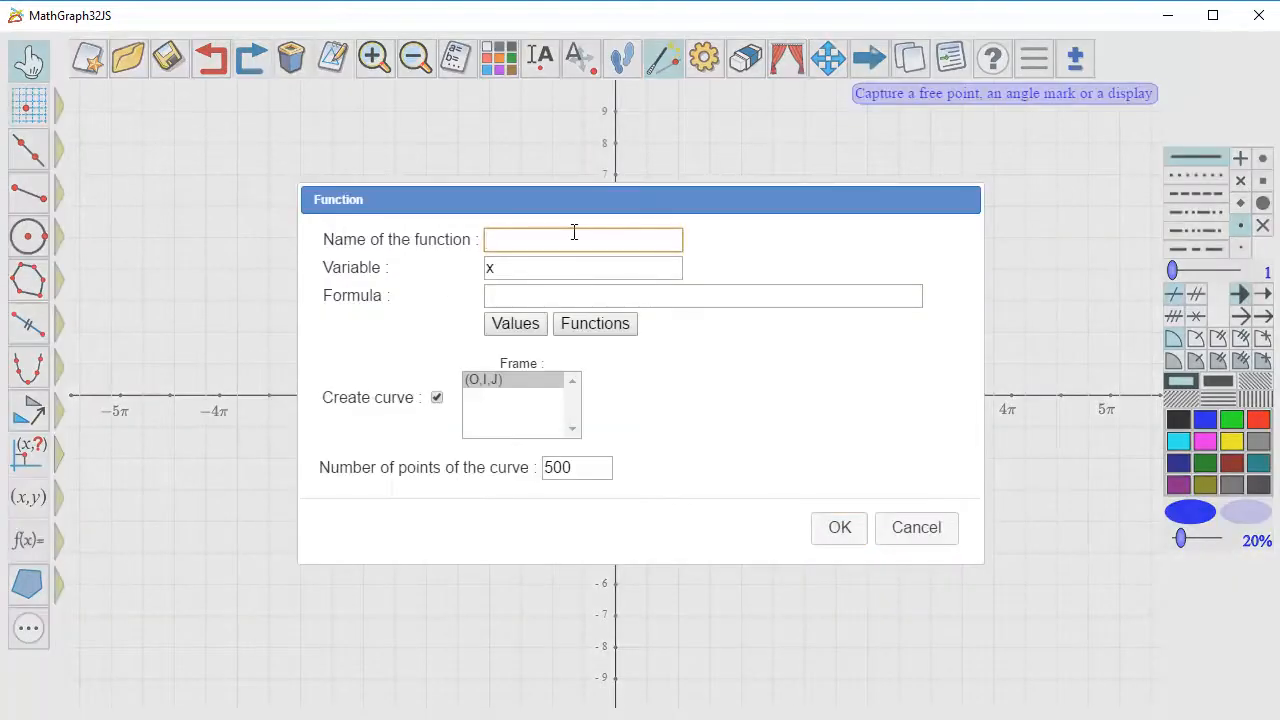
left_click(518, 290)
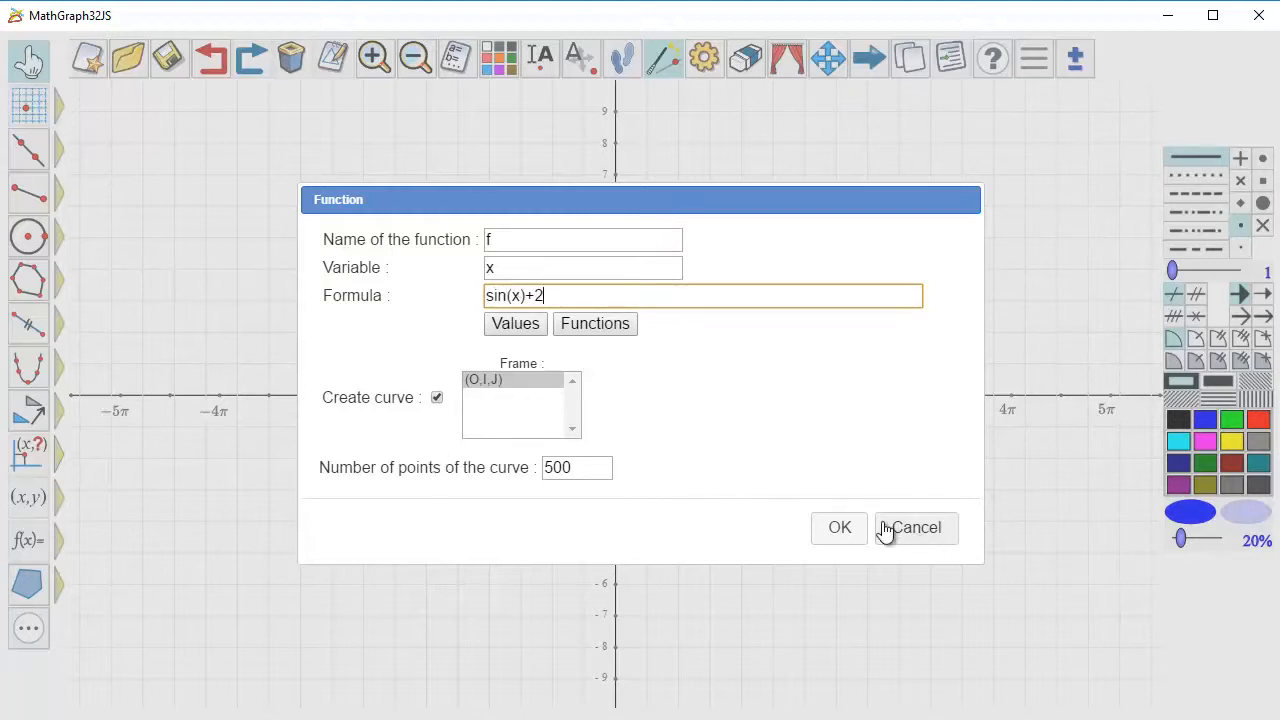
left_click(840, 530)
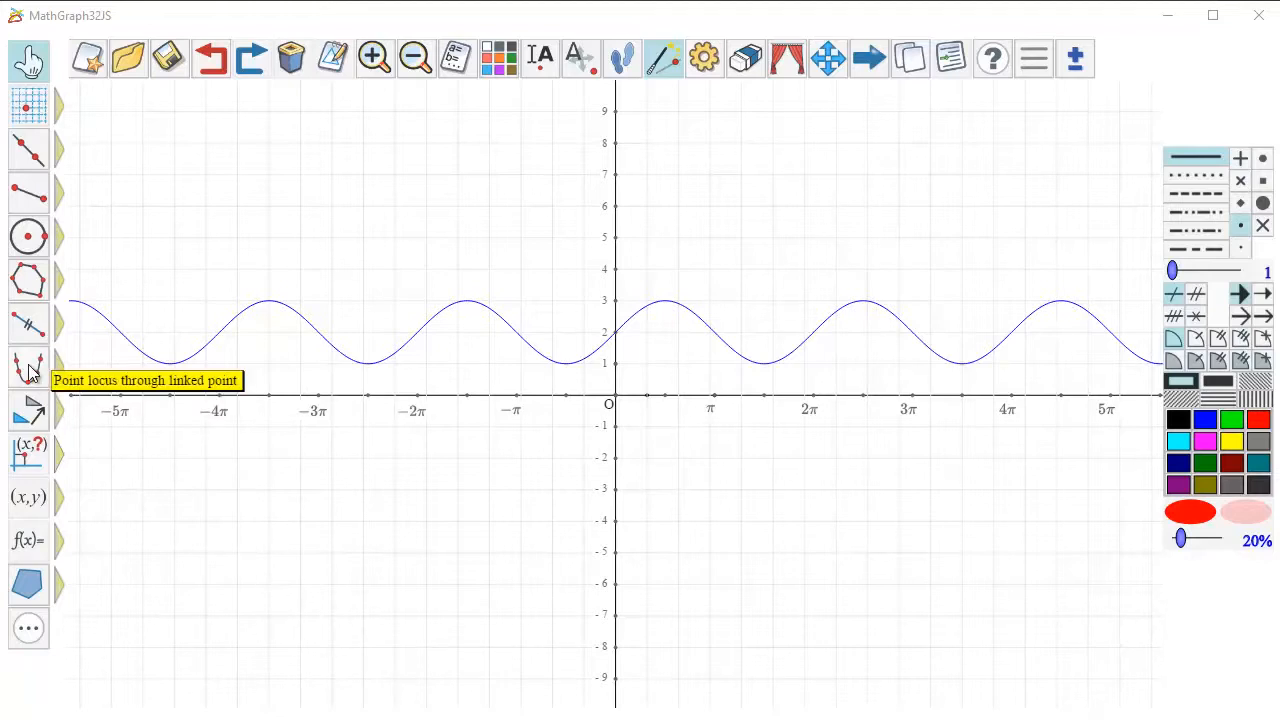
Create a red 500-point curve of f on the interval [a;b], with a = 0 and b = 2*pi
mouse_move(30, 372)
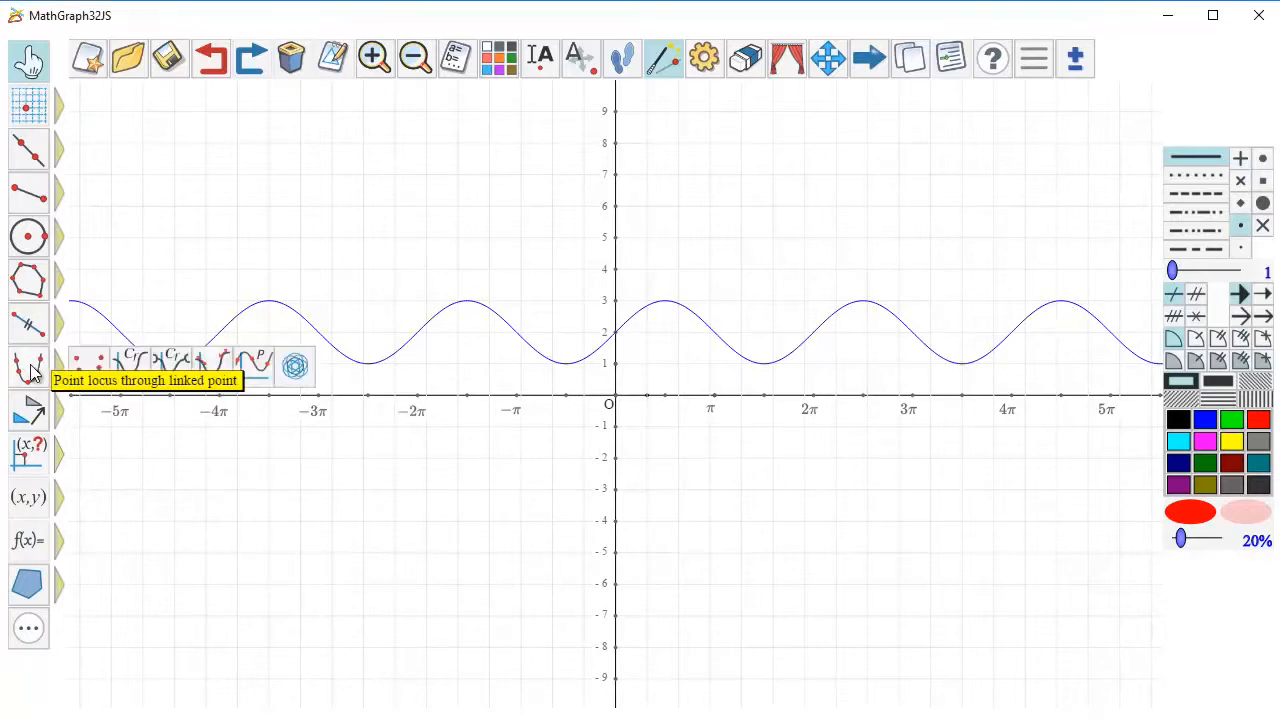
left_click(130, 367)
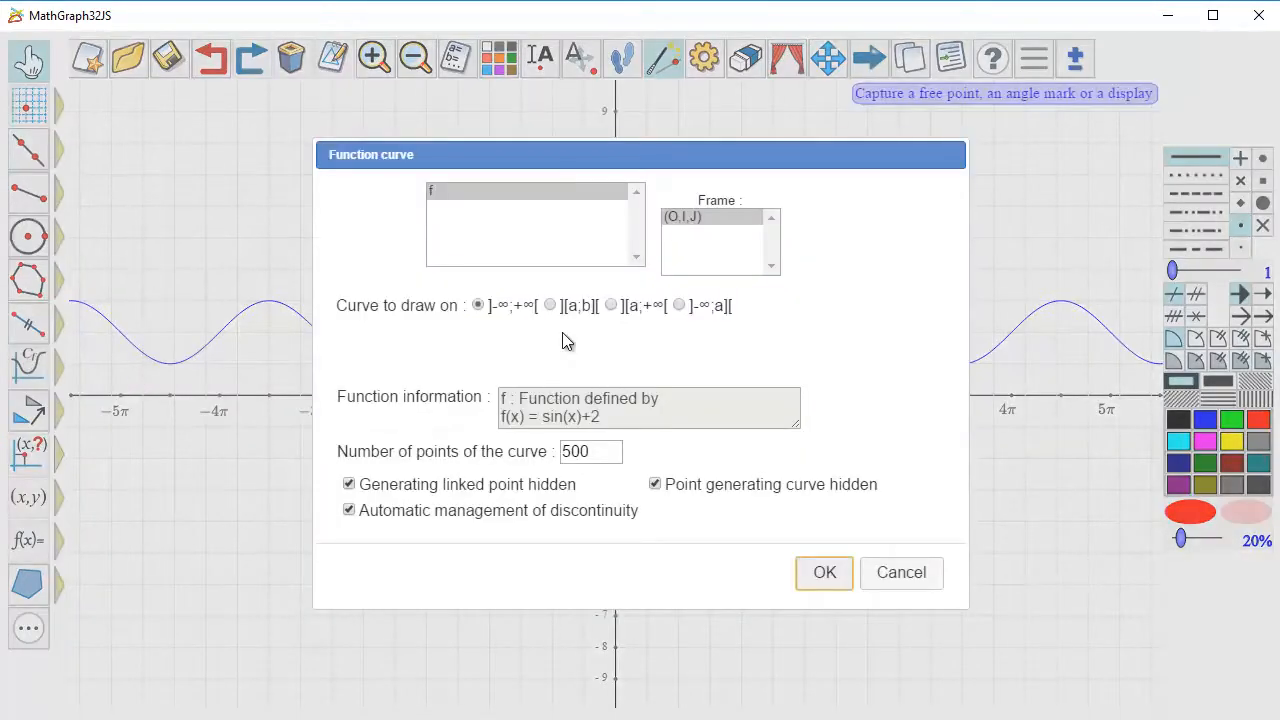
left_click(551, 306)
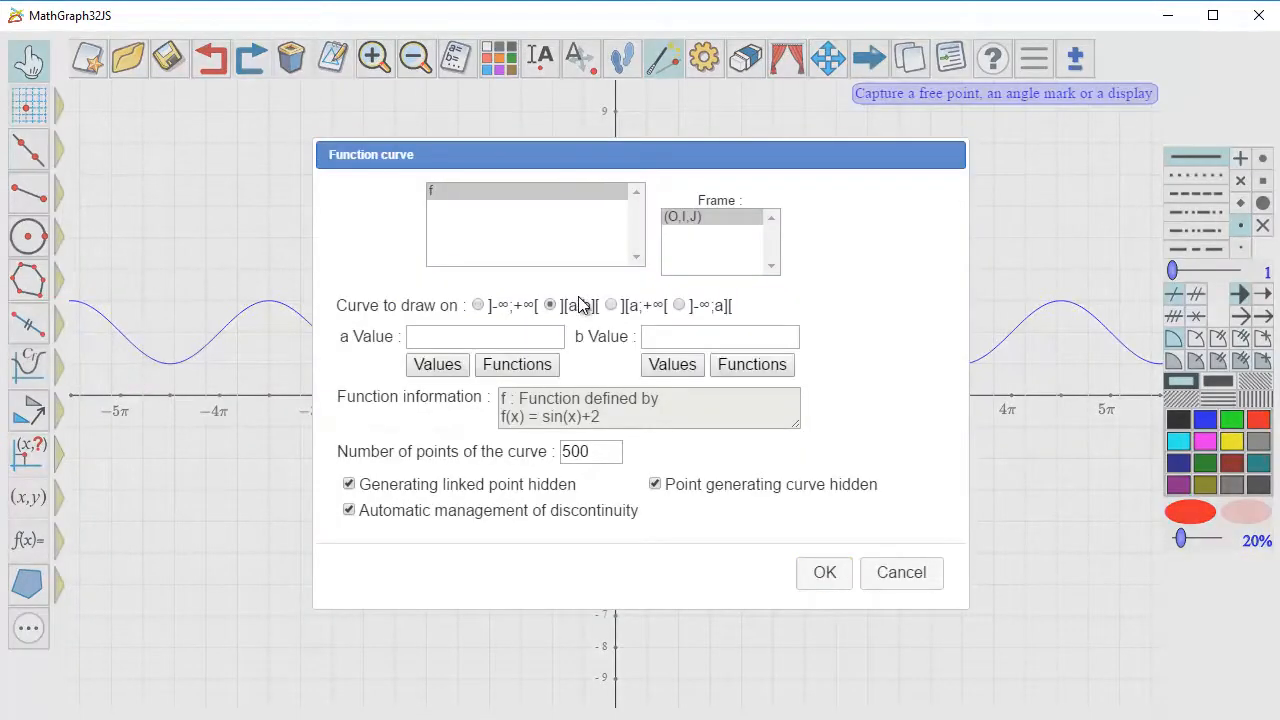
left_click(446, 341)
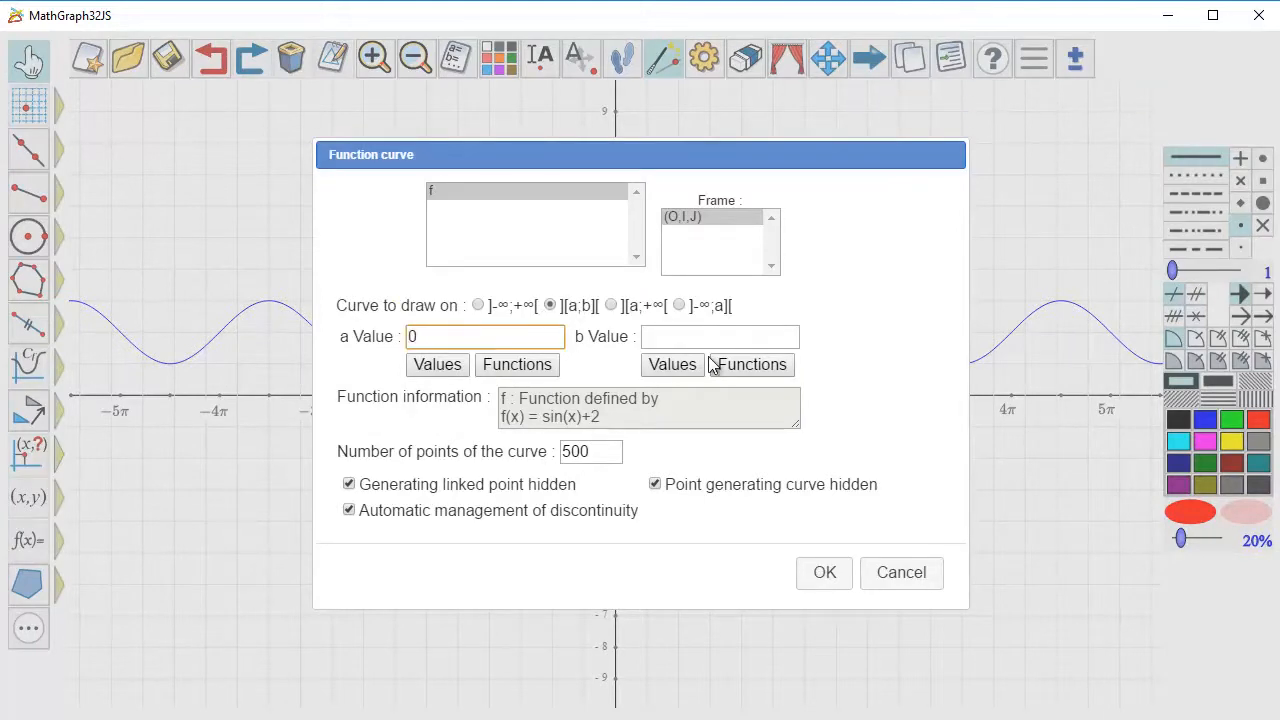
left_click(684, 340)
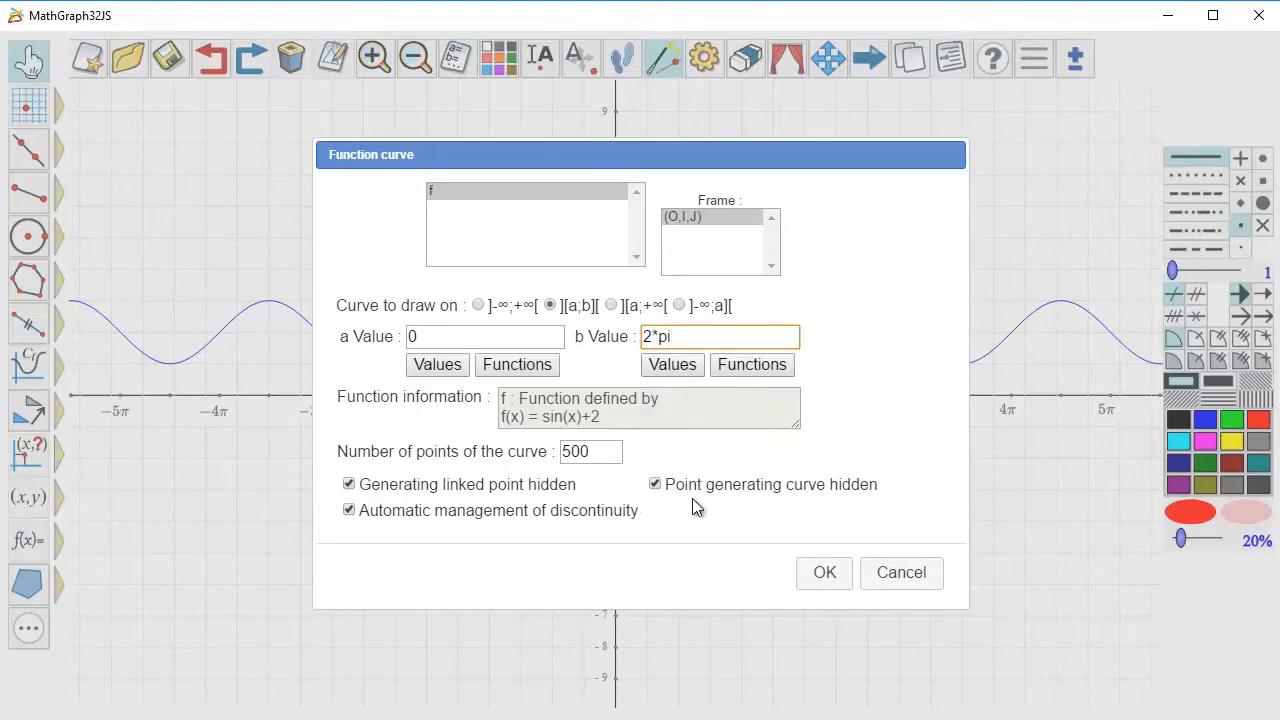
left_click(830, 578)
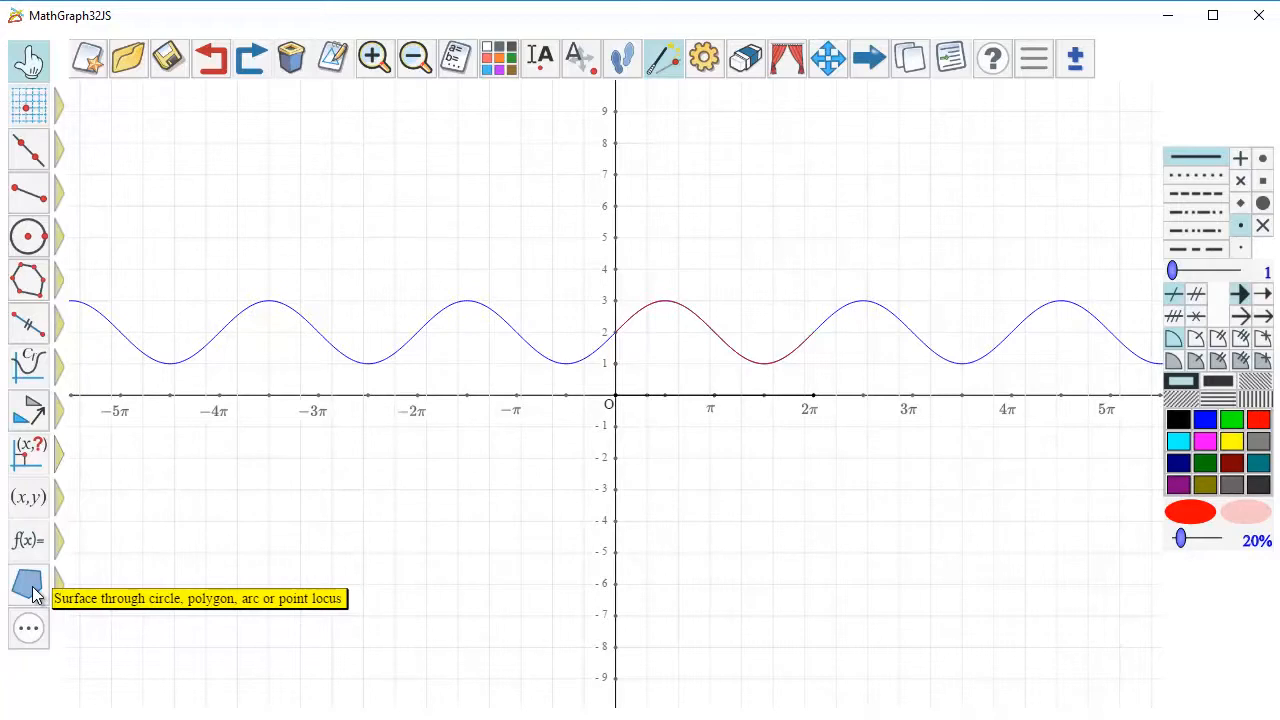
Fill the surface between the red curve of f and the x-axis, choosing the last object as the first edge
mouse_move(33, 594)
left_click(96, 597)
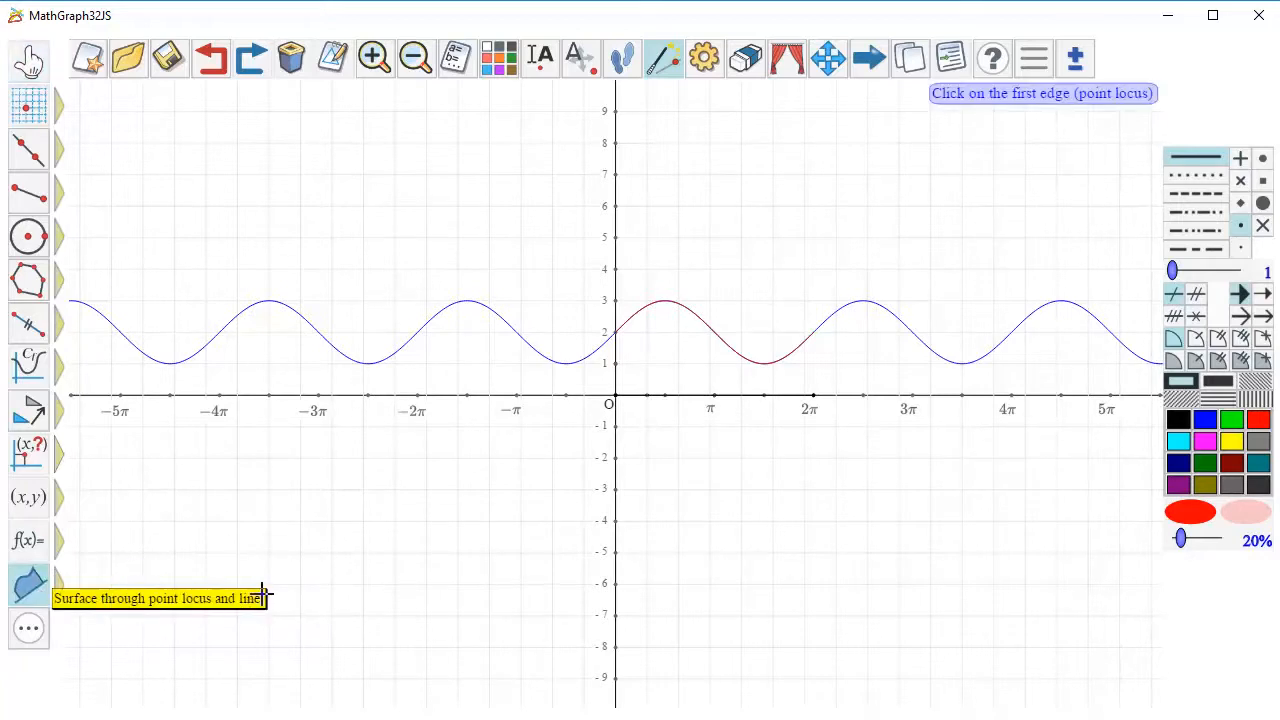
left_click(667, 313)
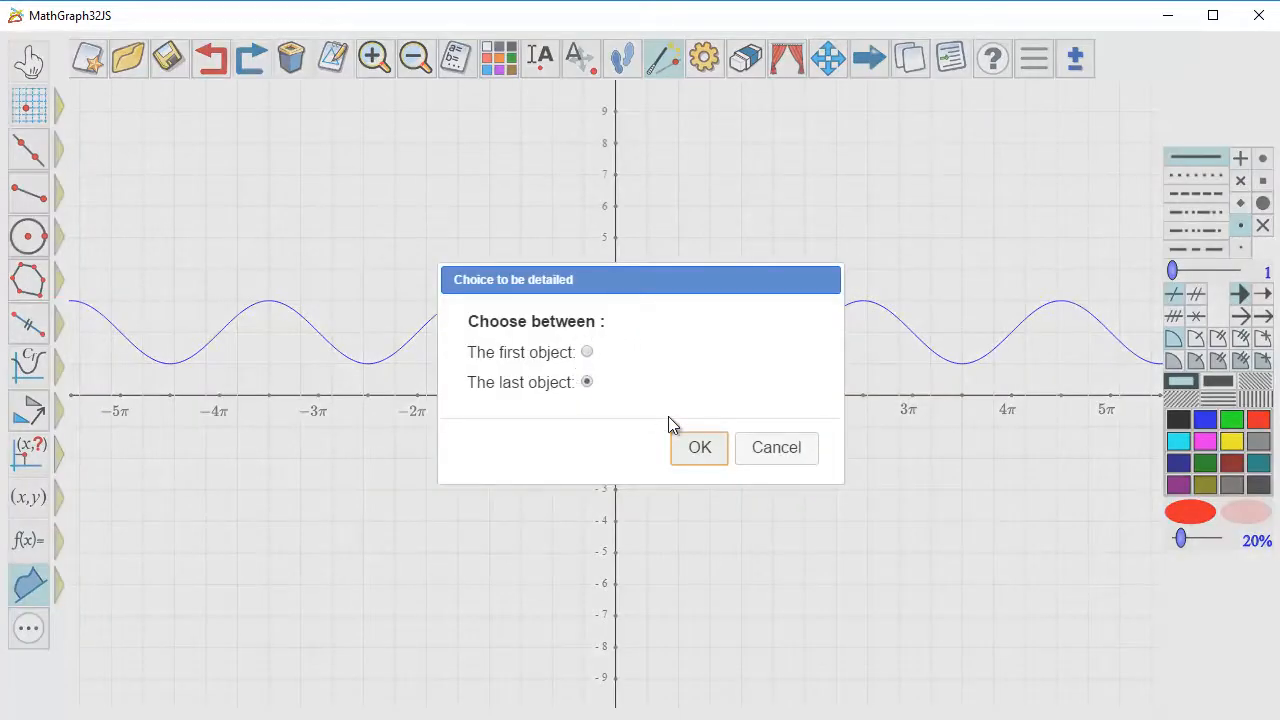
left_click(695, 455)
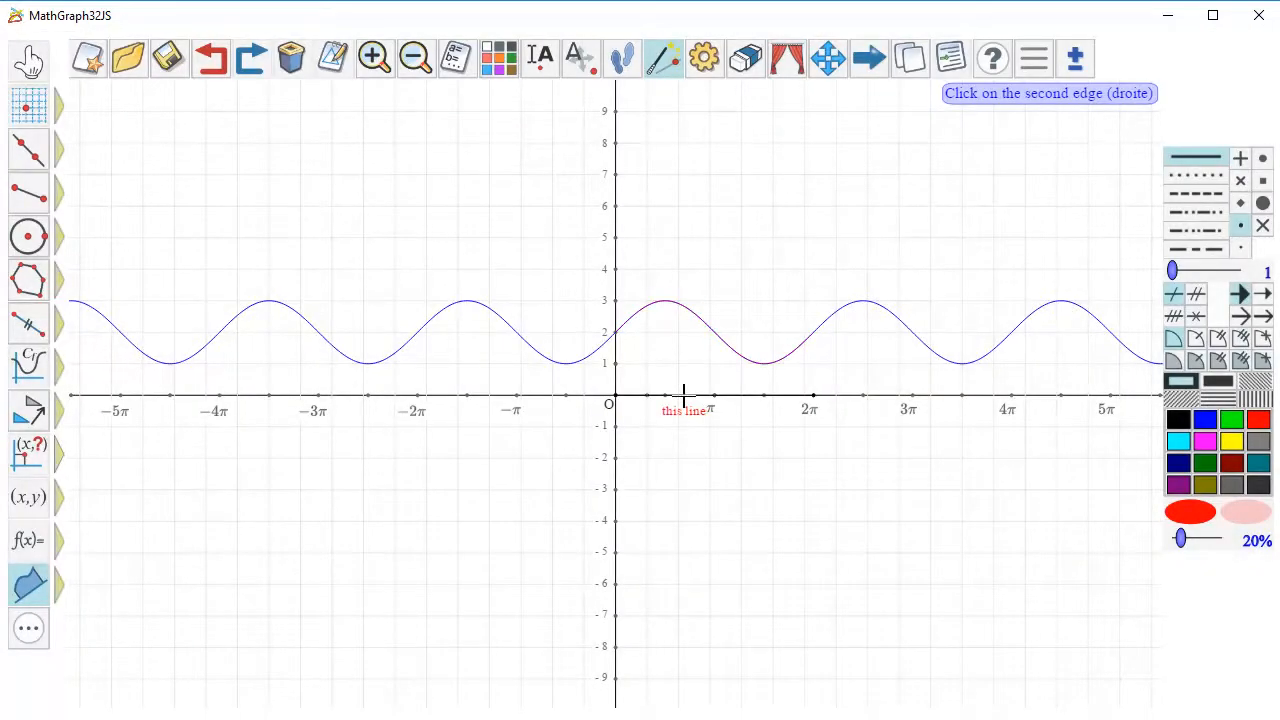
left_click(684, 397)
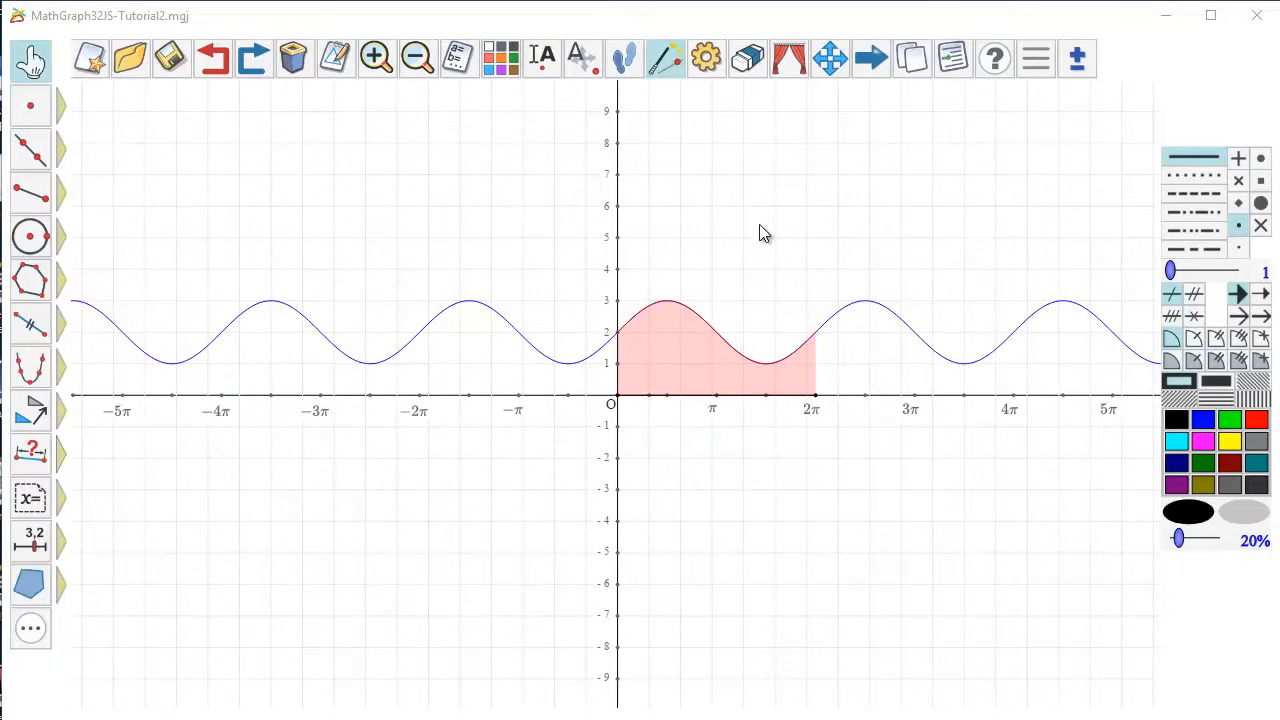
Hide the red curve bounding the filled surface, choosing the point locus and the last object
left_click(749, 62)
left_click(671, 302)
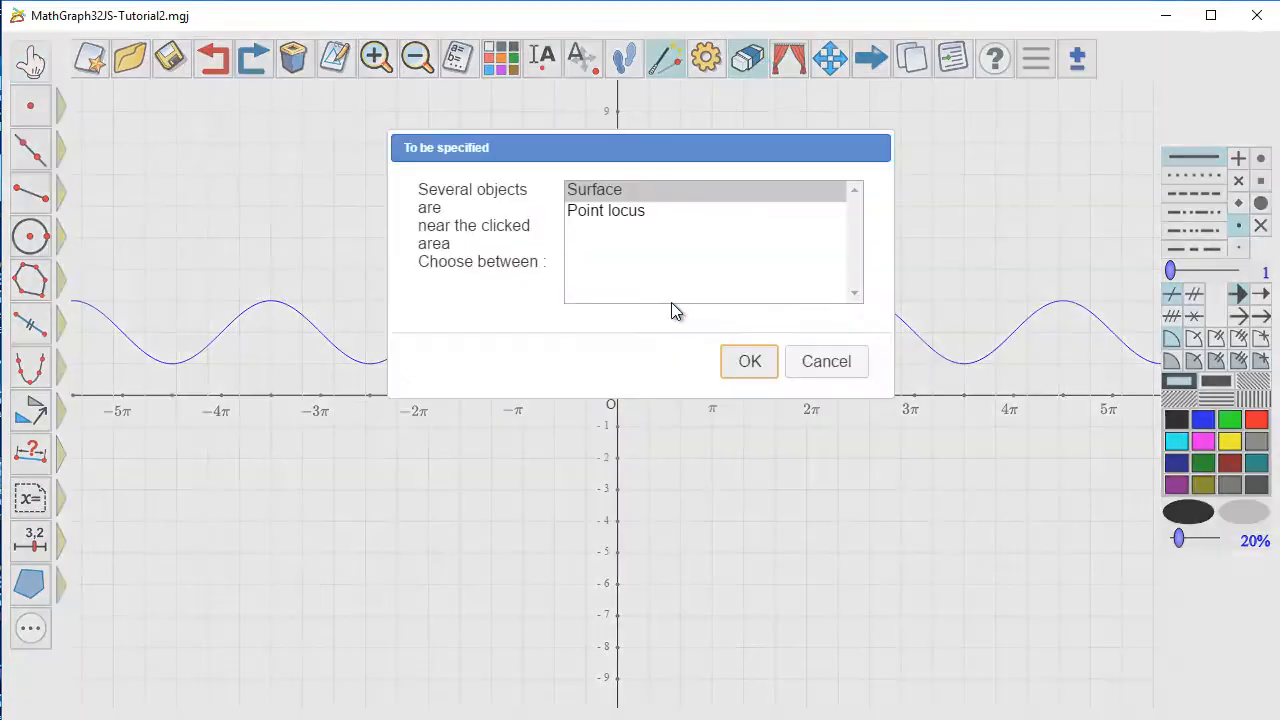
left_click(633, 212)
left_click(752, 362)
left_click(587, 273)
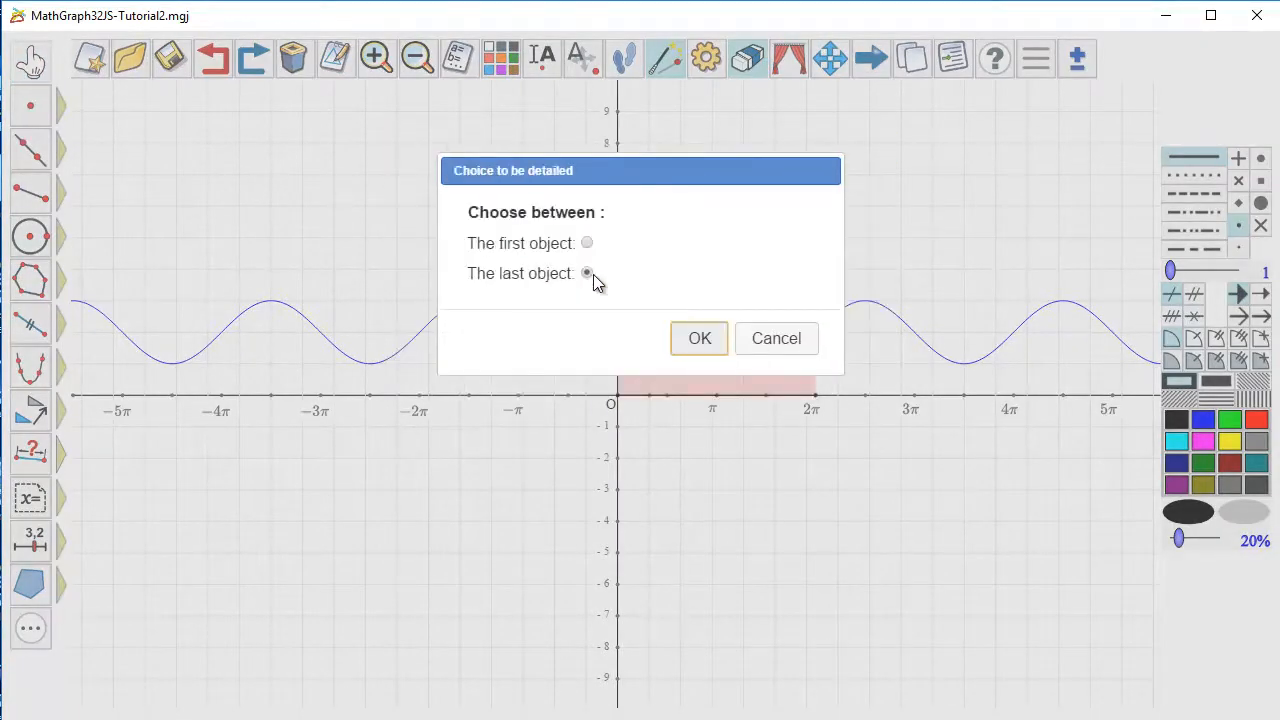
left_click(700, 338)
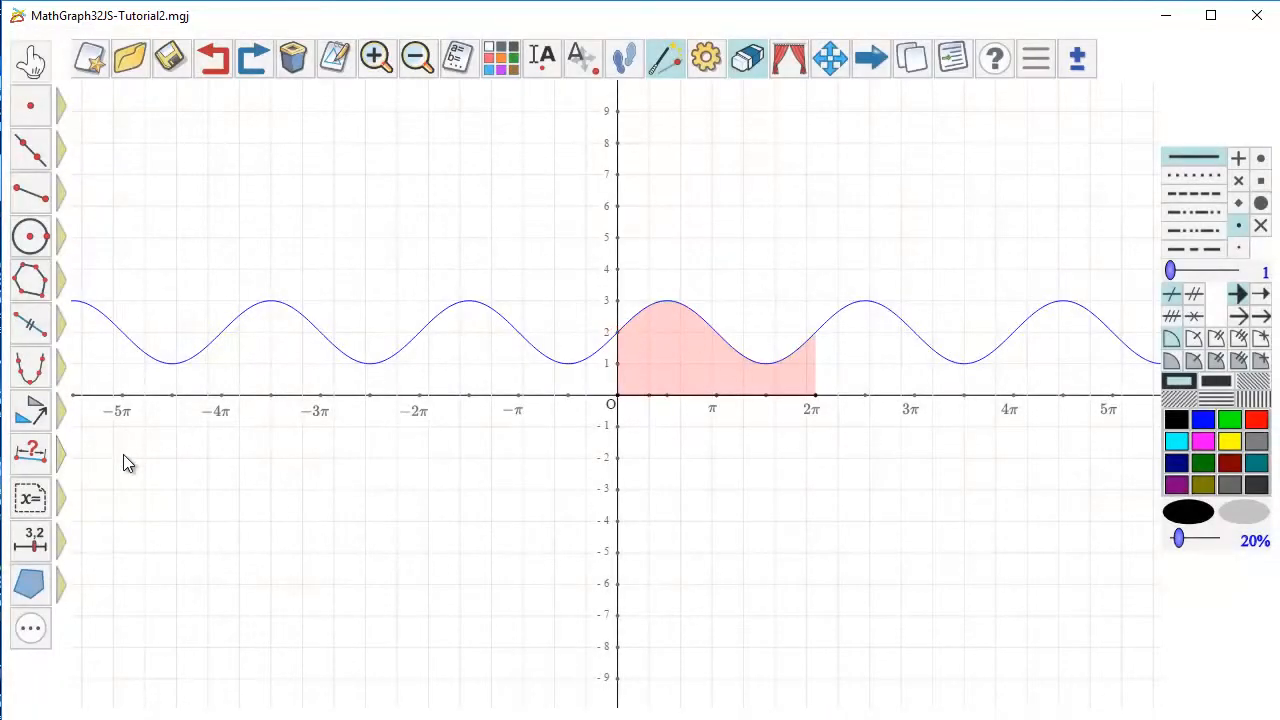
Create a point M linked to the blue curve near −3π and move its name above the curve
mouse_move(30, 107)
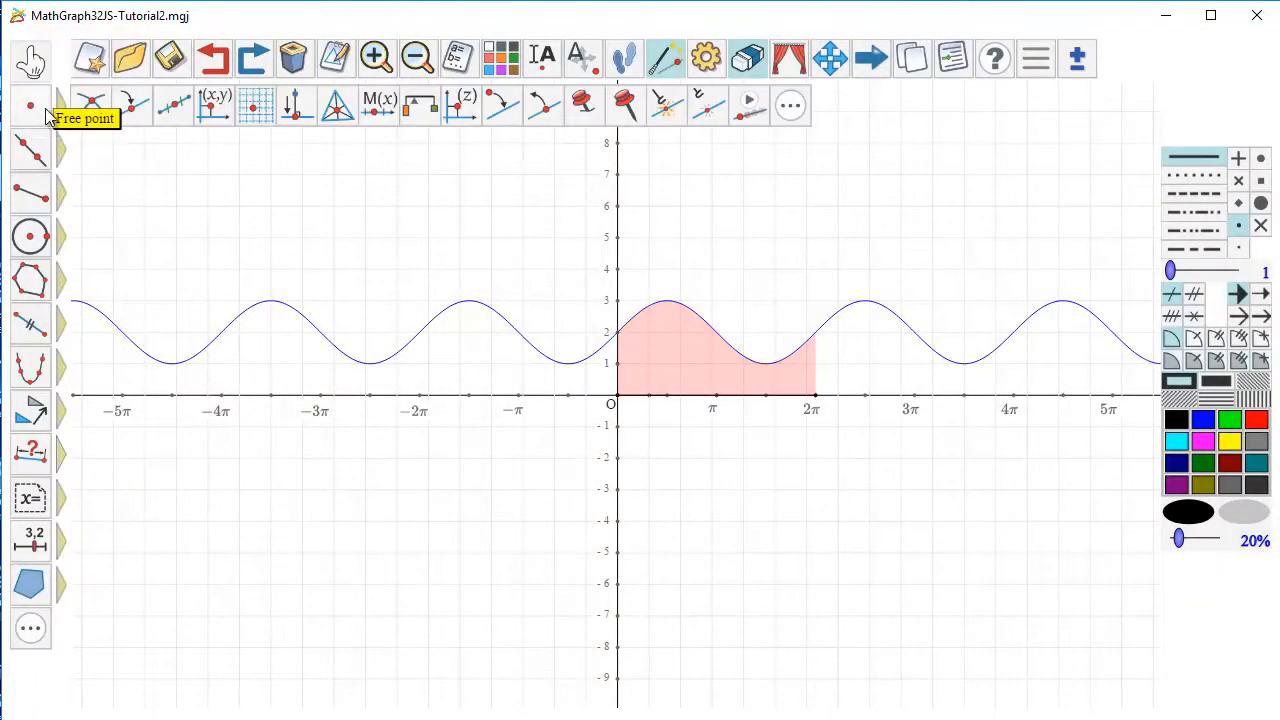
left_click(128, 112)
left_click(309, 320)
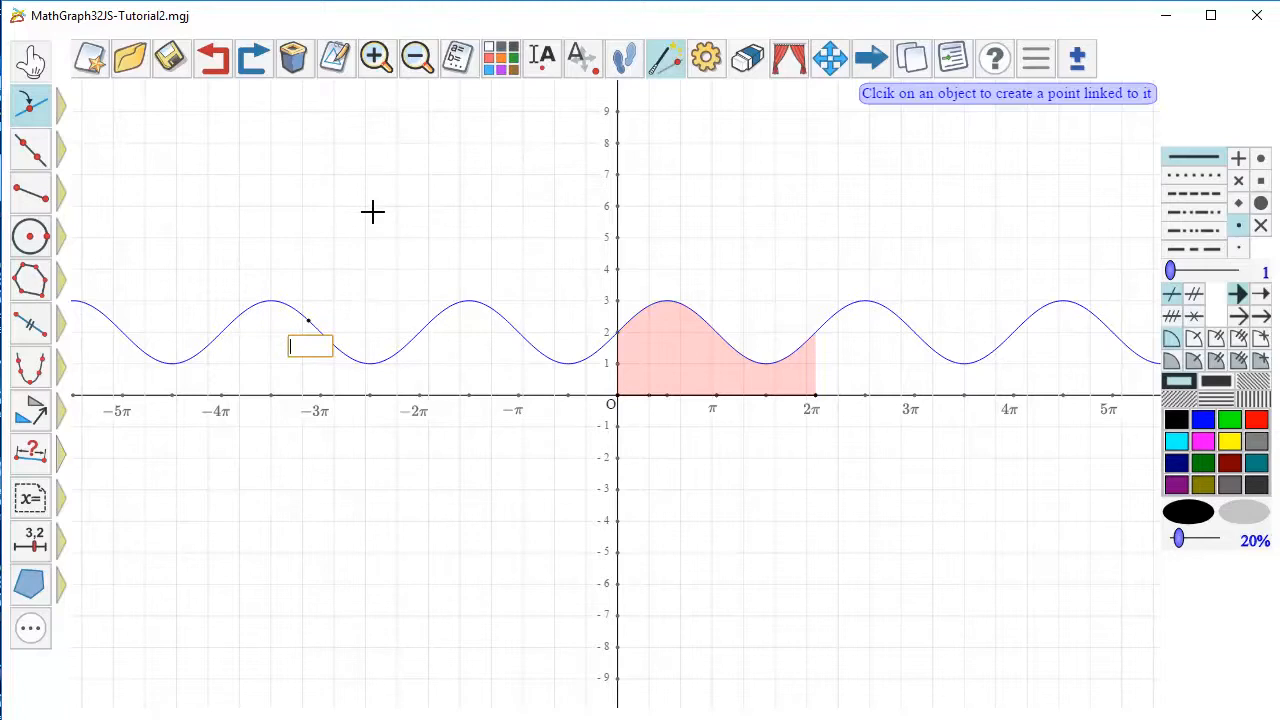
type("M")
key("Return")
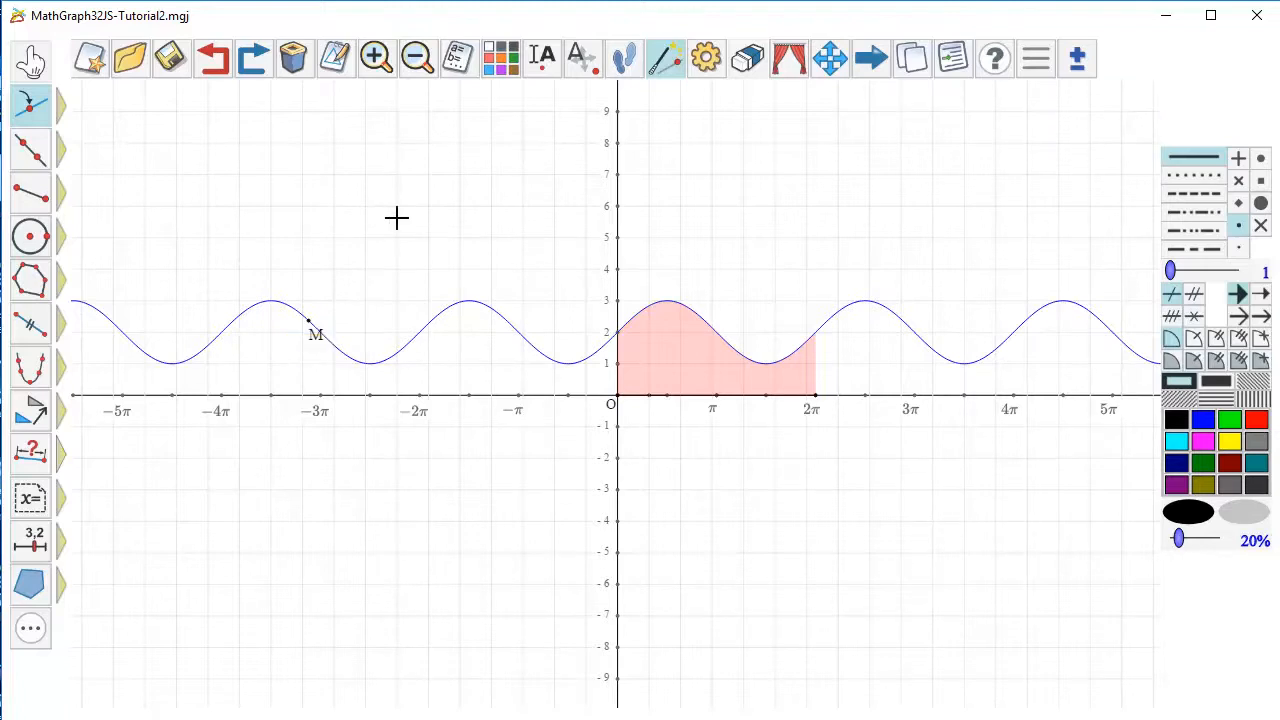
left_click(582, 58)
left_click_drag(329, 354, 318, 318)
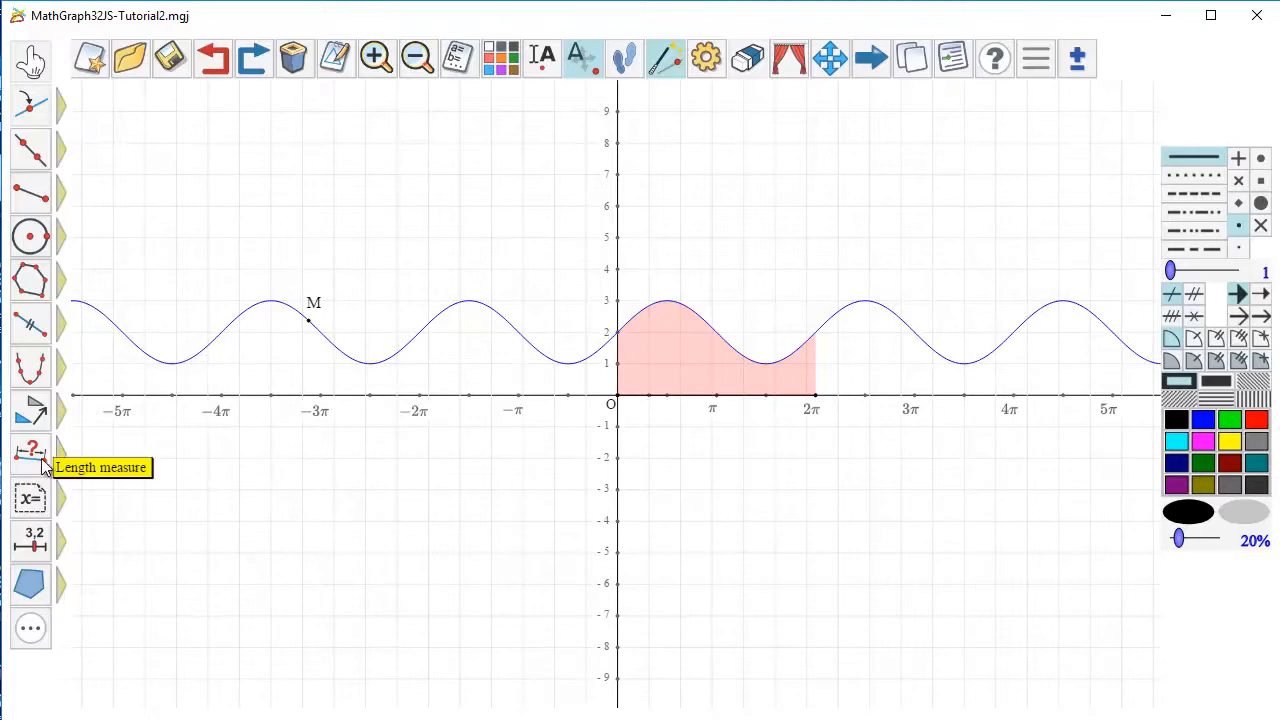
Measure the x-coordinate of point M in the frame (O,I,J), naming the measure xM
mouse_move(37, 466)
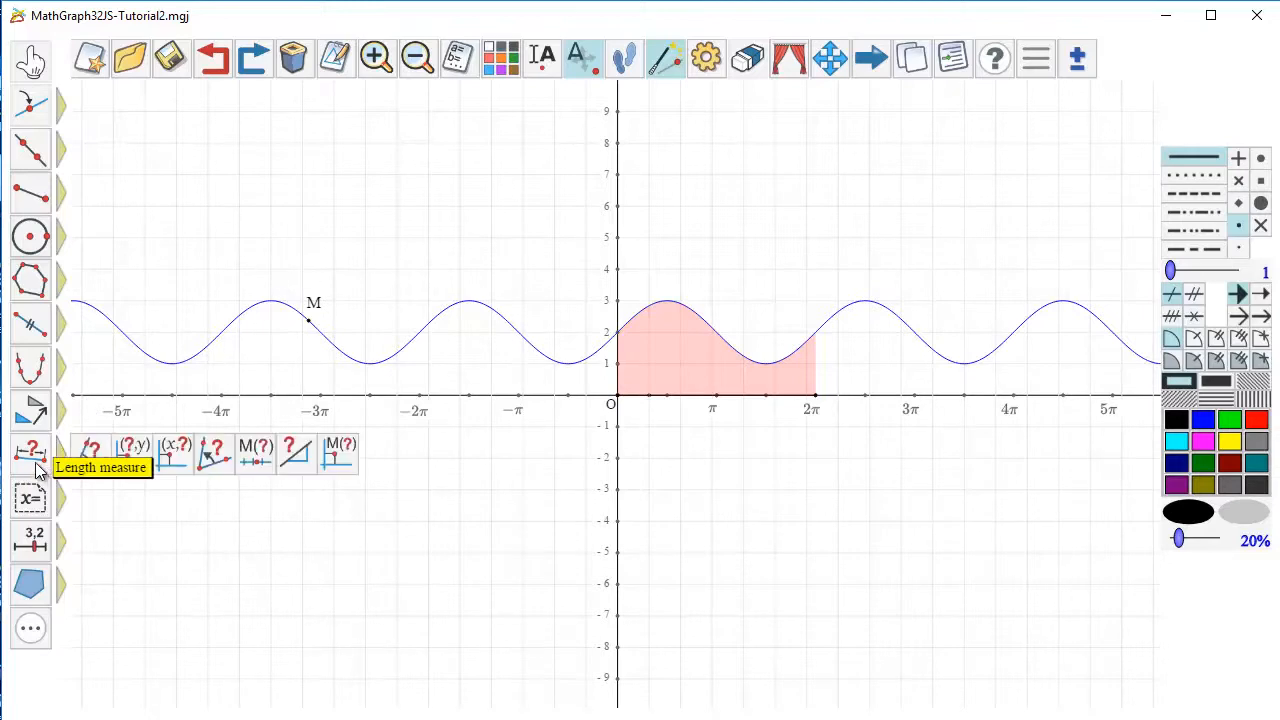
left_click(128, 460)
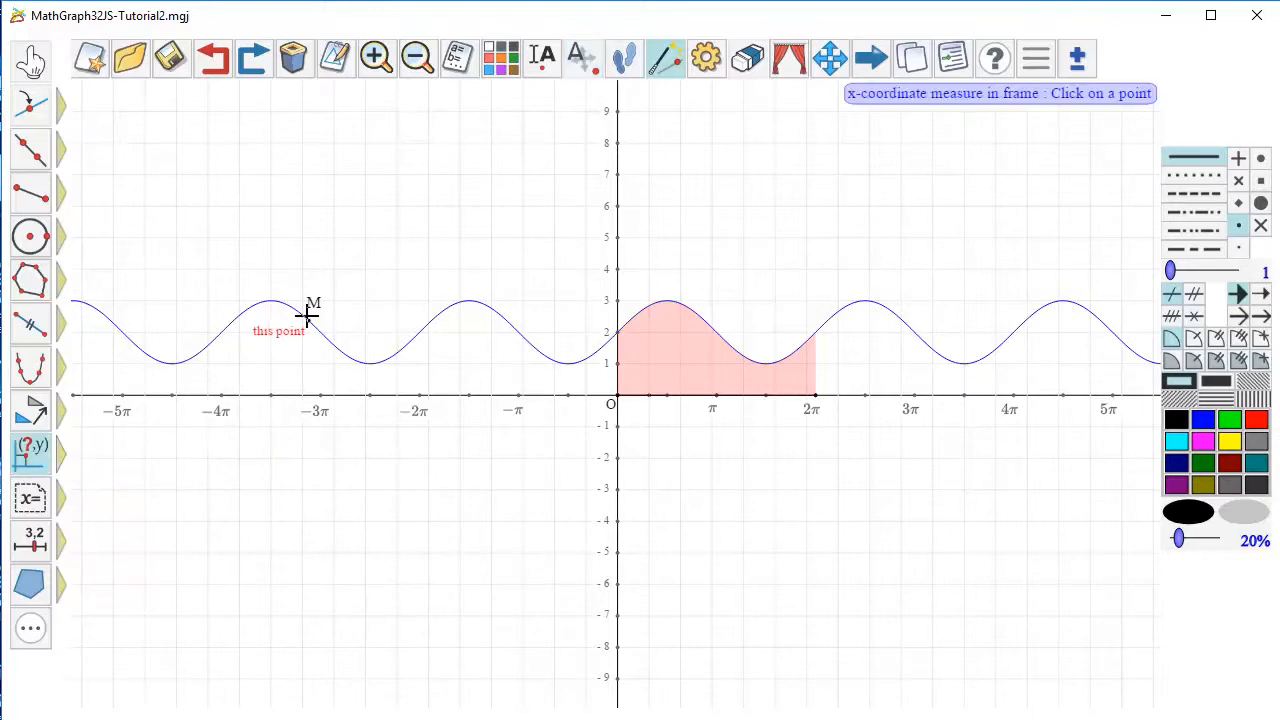
left_click(309, 321)
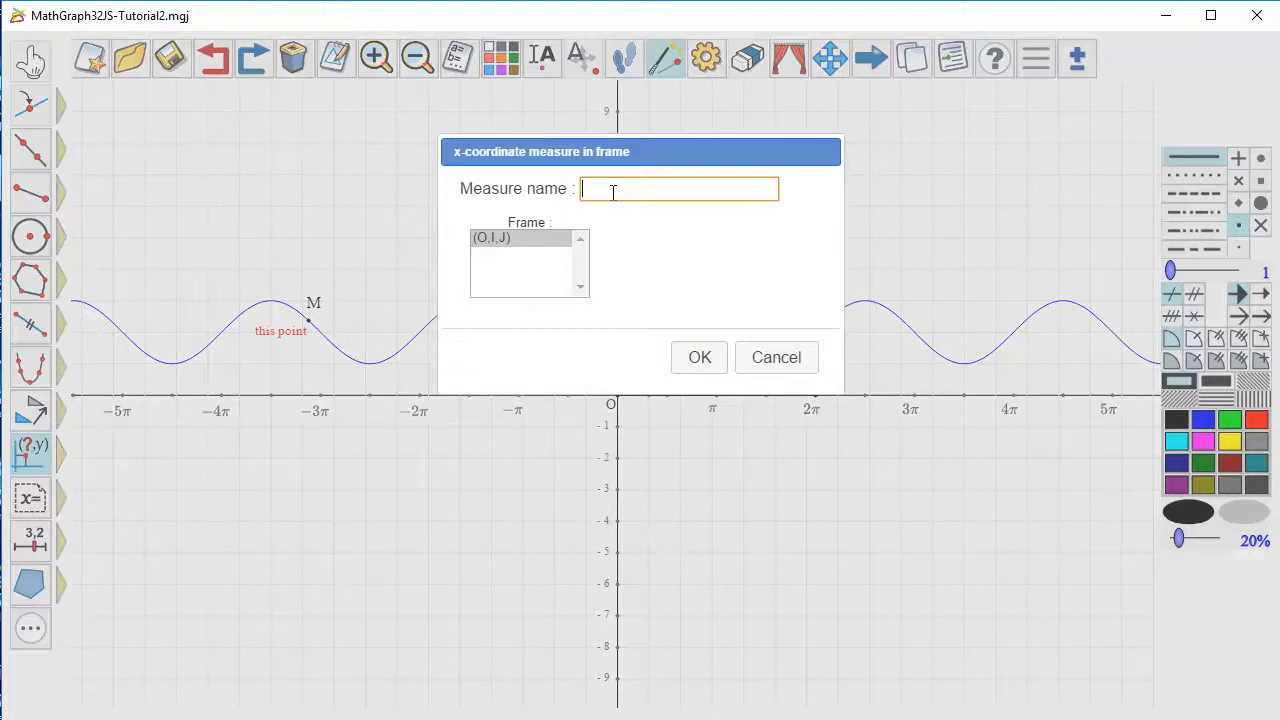
type("xM")
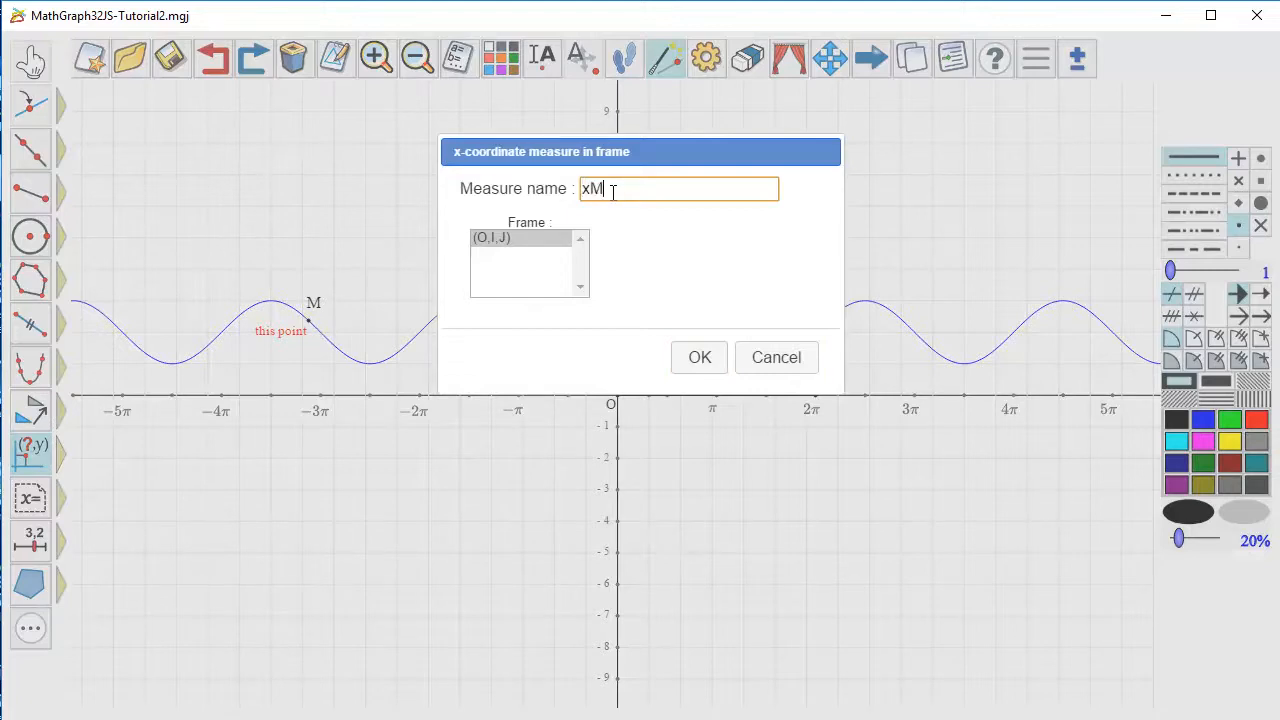
left_click(692, 355)
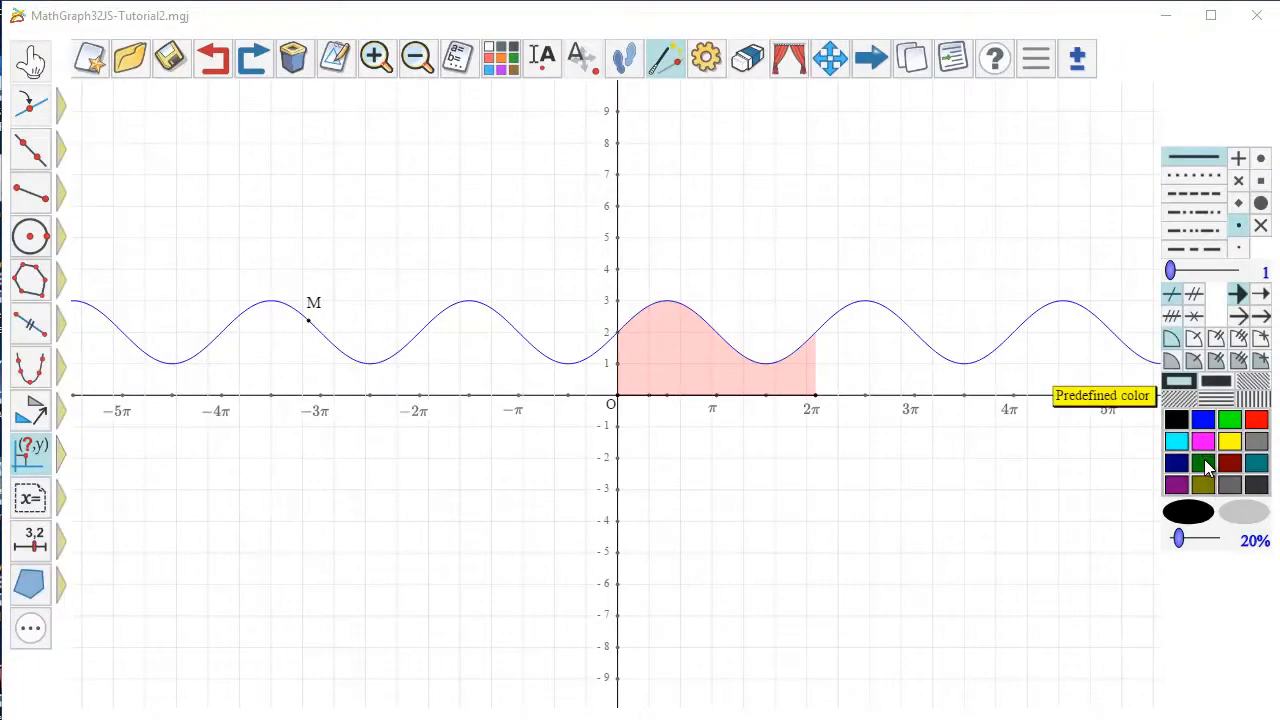
Create a dark green 500-point curve of f on the interval [a;b], with a = xM and b = xM+2*pi
left_click(1203, 462)
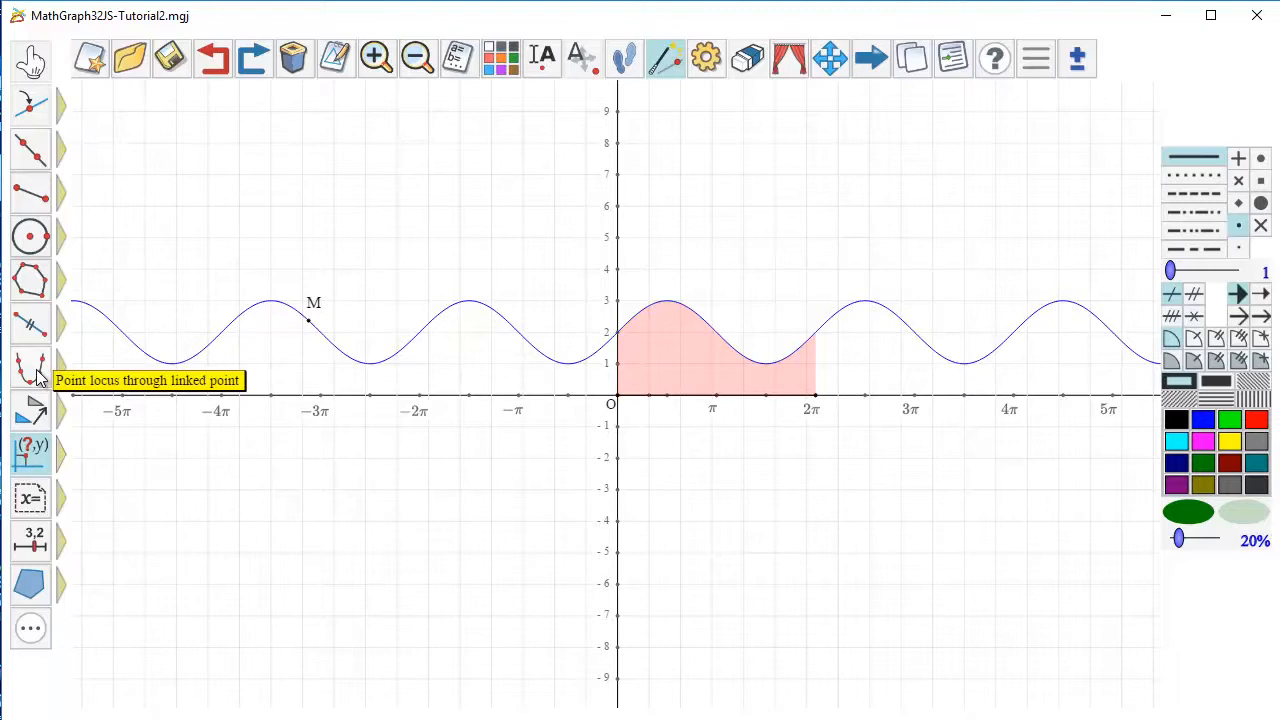
mouse_move(30, 367)
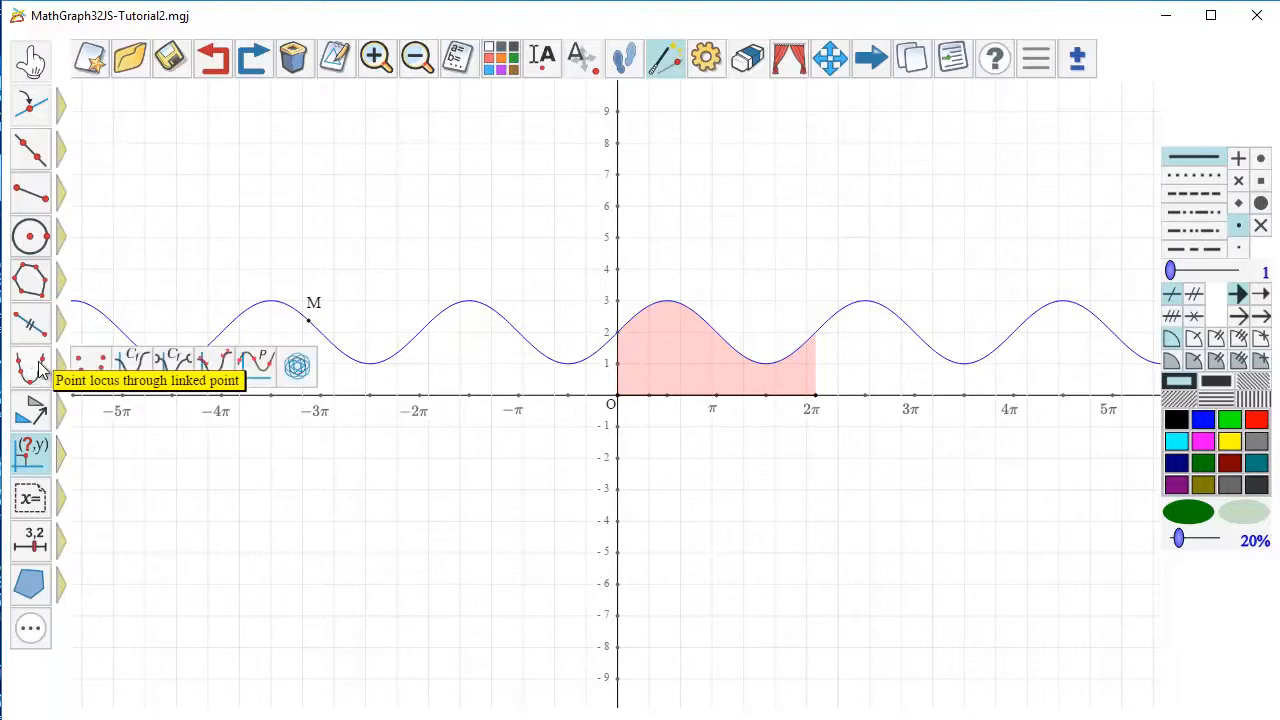
left_click(140, 366)
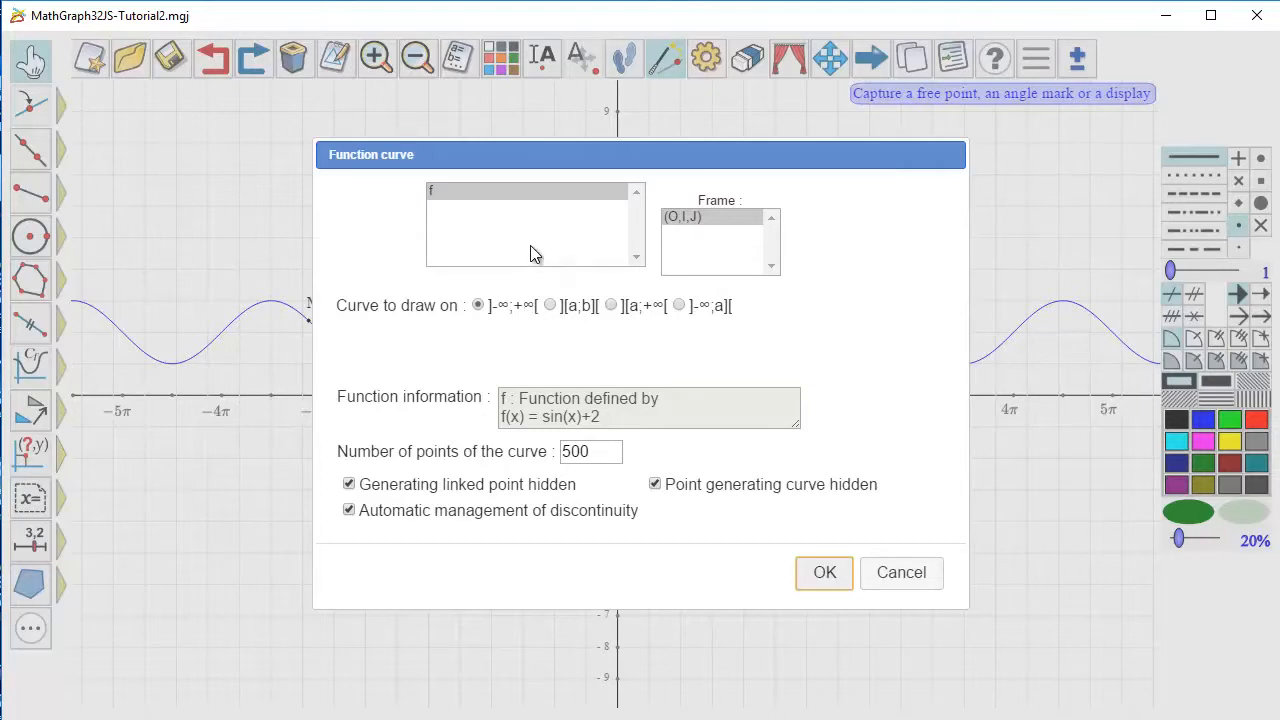
left_click(549, 306)
left_click(412, 340)
type("xM")
left_click(689, 343)
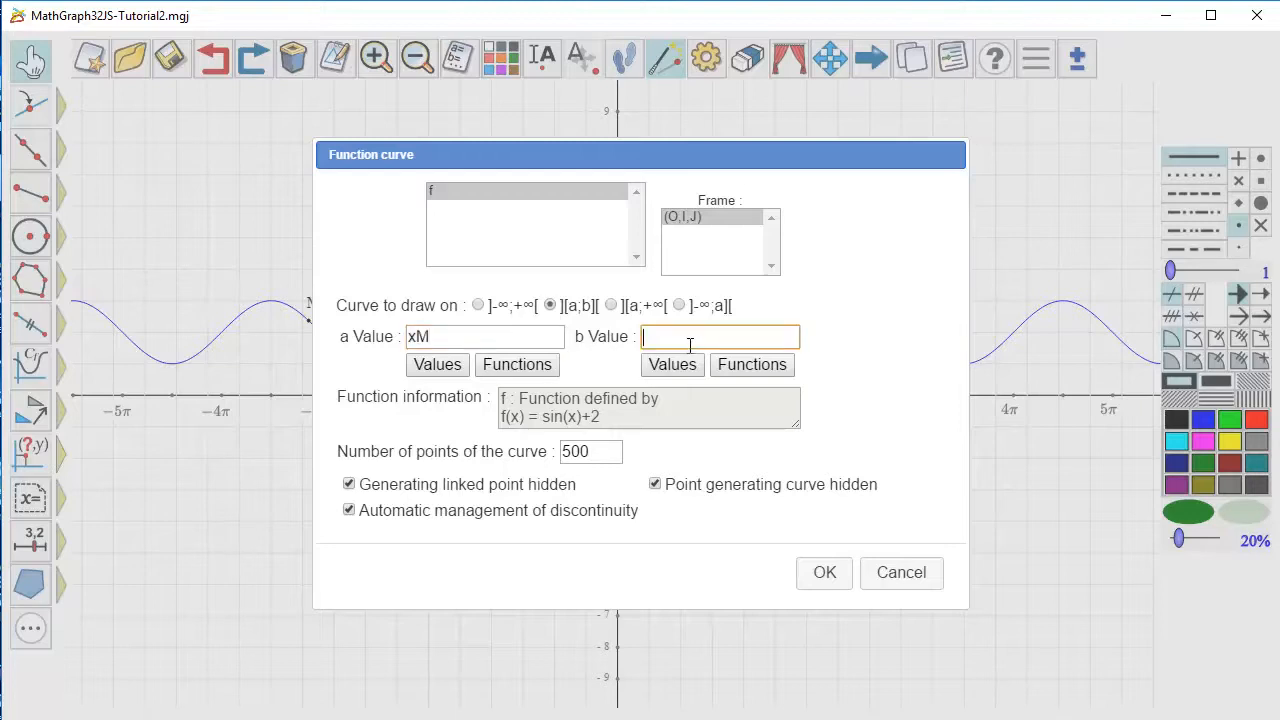
type("xM+2*pi")
left_click(822, 578)
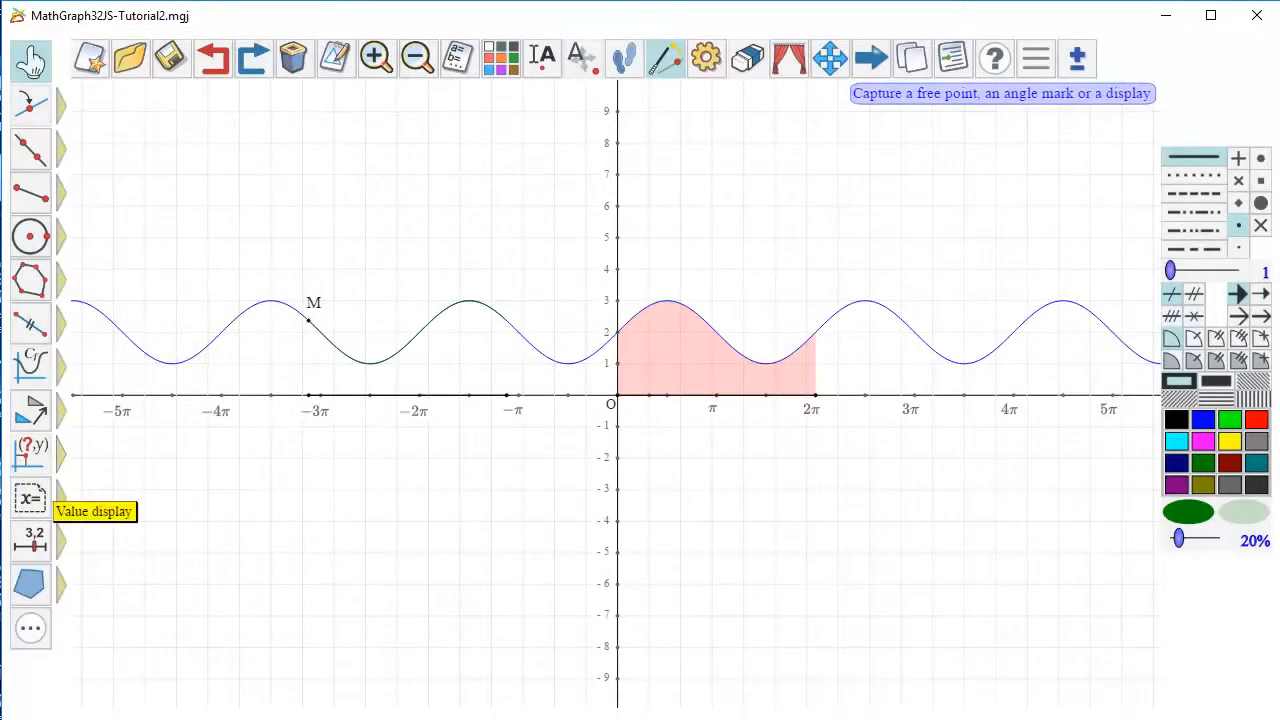
Fill the surface between the dark green curve starting at M and the x-axis
mouse_move(45, 605)
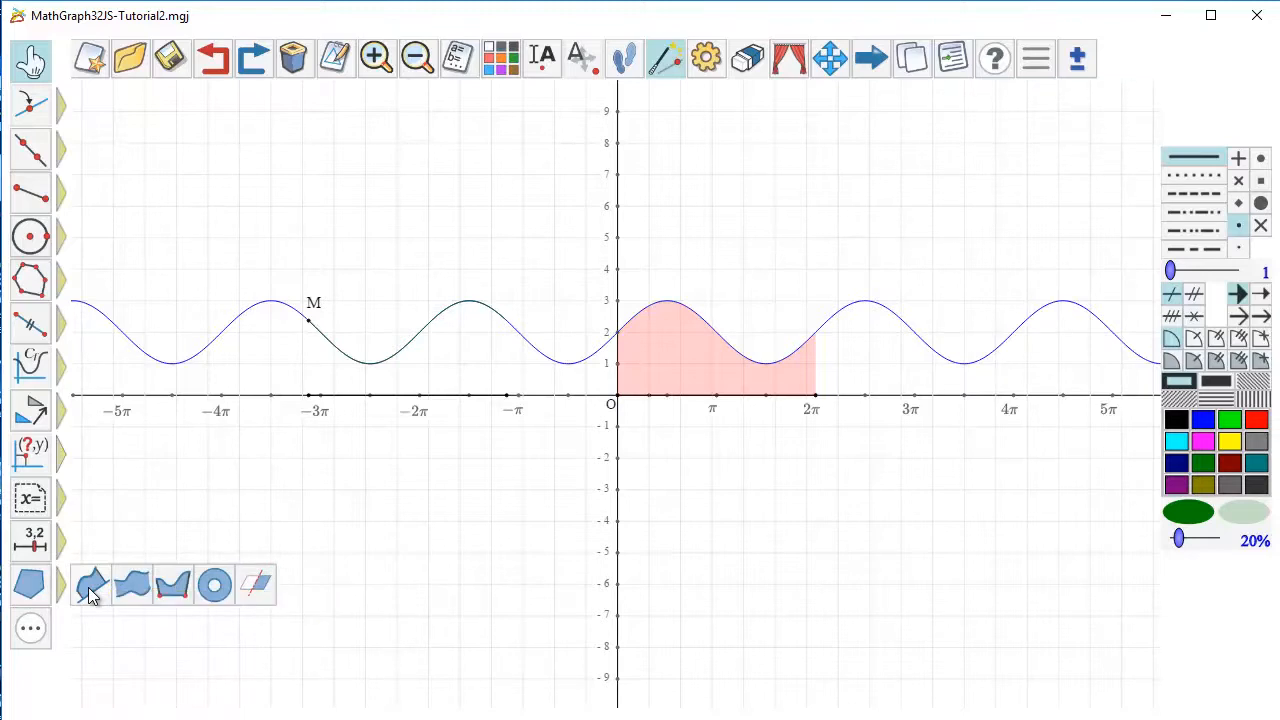
left_click(90, 590)
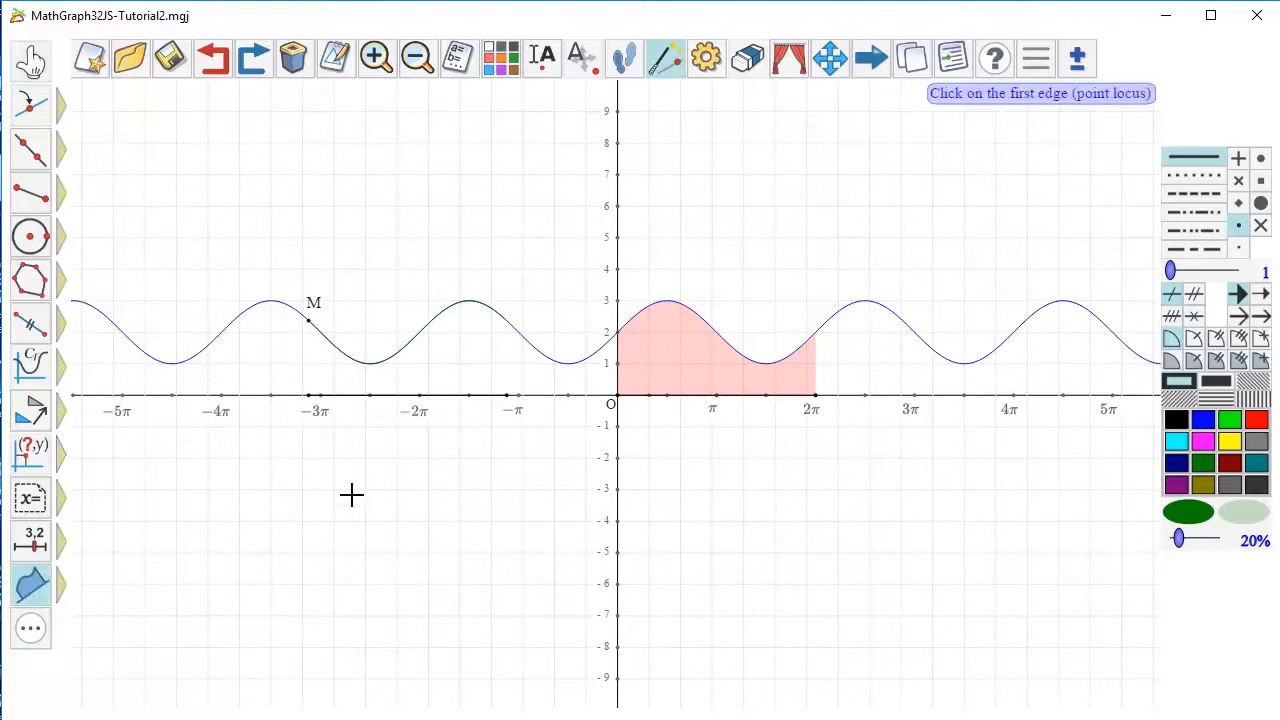
left_click(424, 345)
left_click(707, 449)
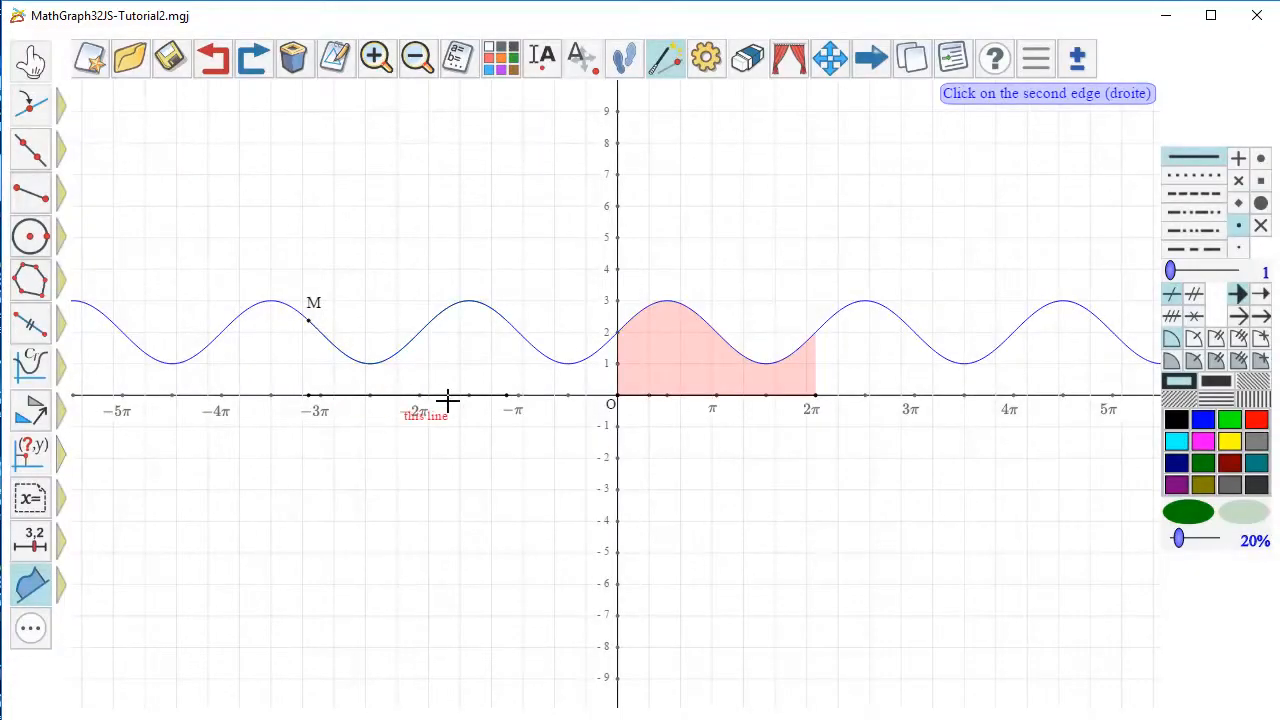
left_click(447, 401)
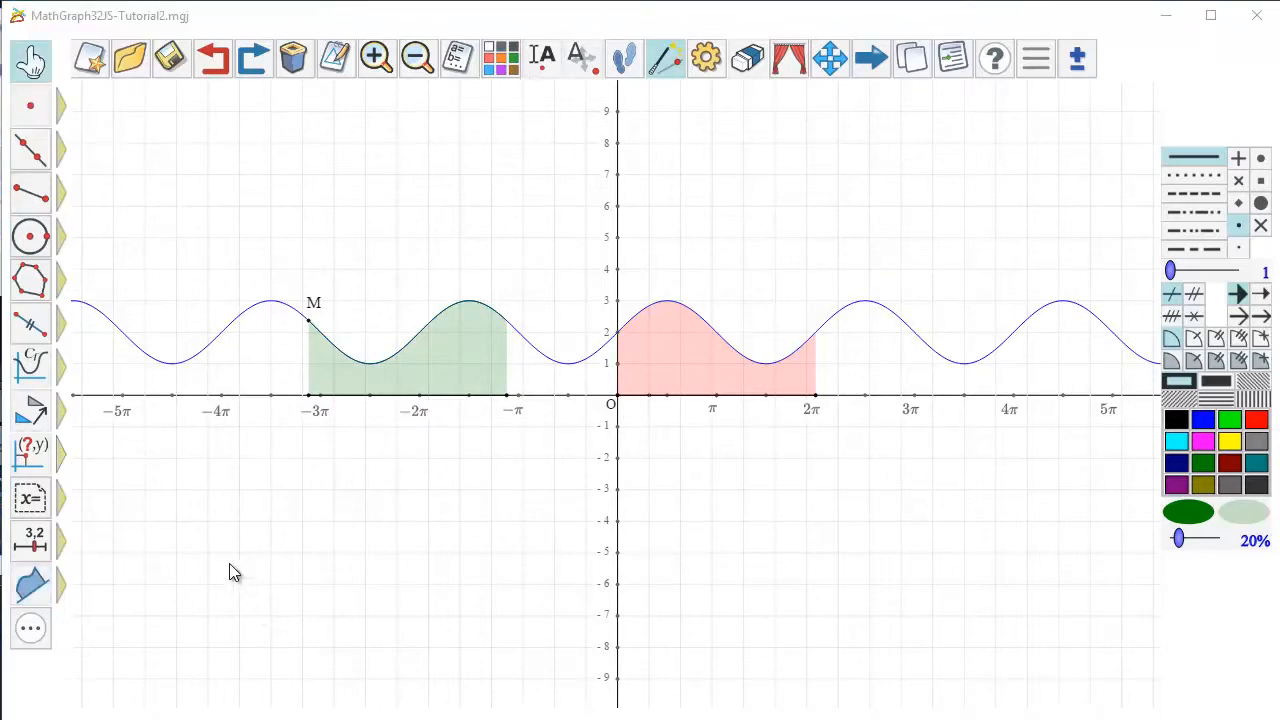
Create the image of point M under a translation of coordinates (2*pi, 0) in the frame (O,I,J)
left_click(44, 414)
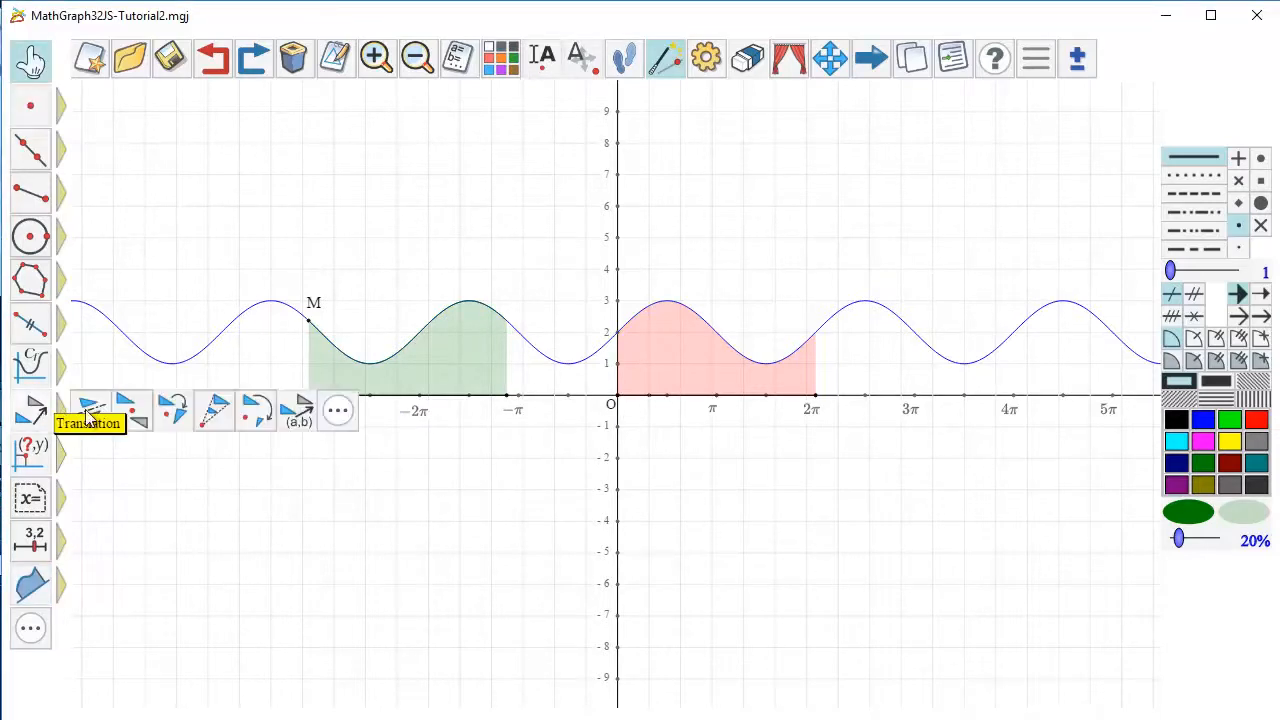
left_click(299, 418)
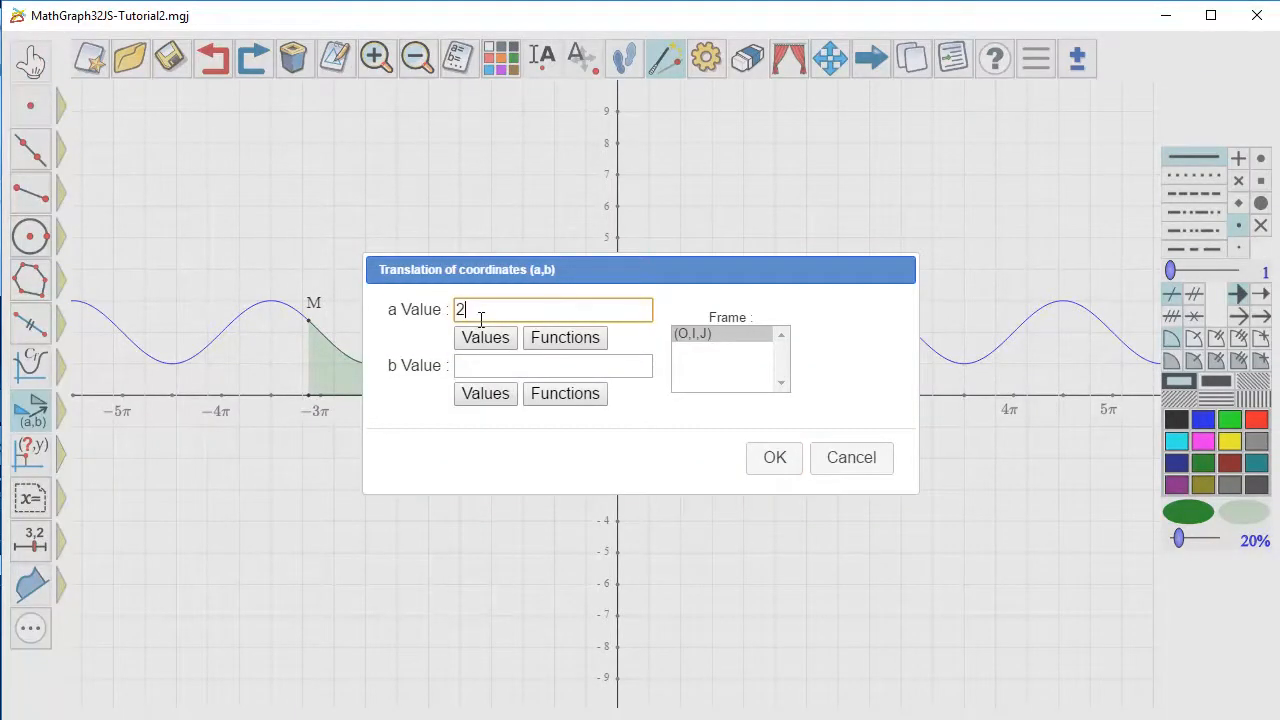
type("2*pi")
key("Tab")
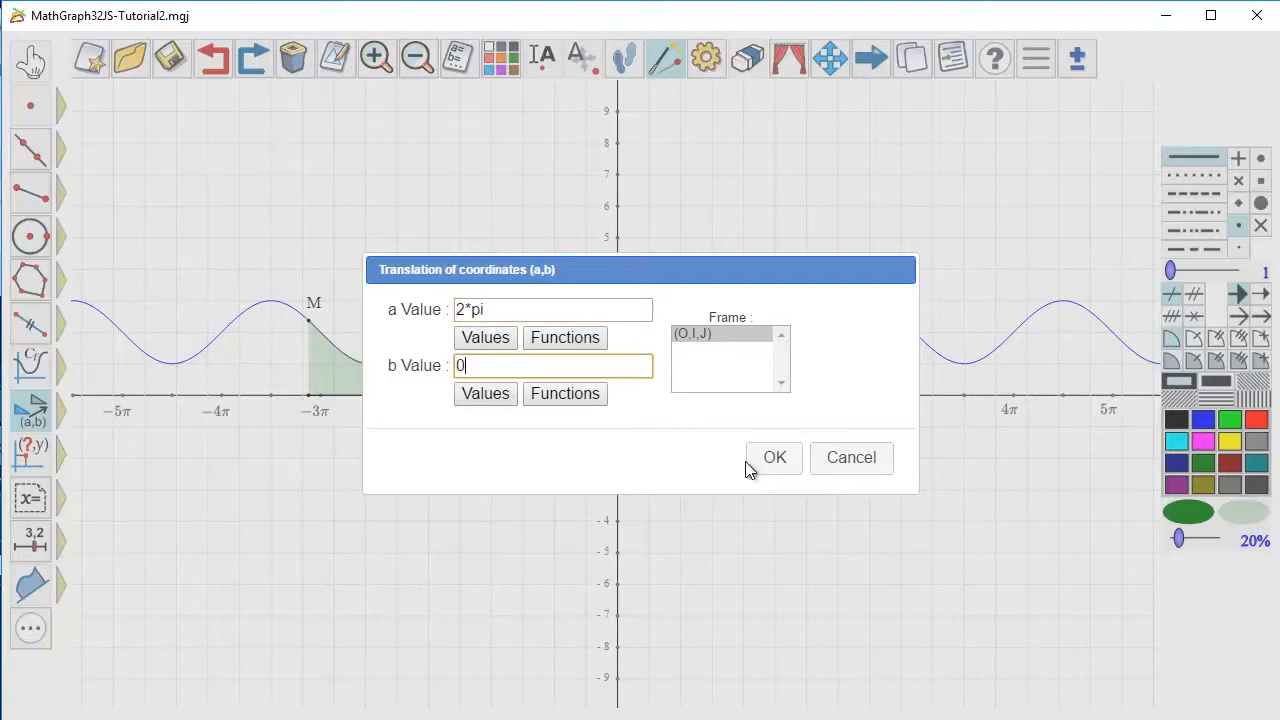
left_click(785, 458)
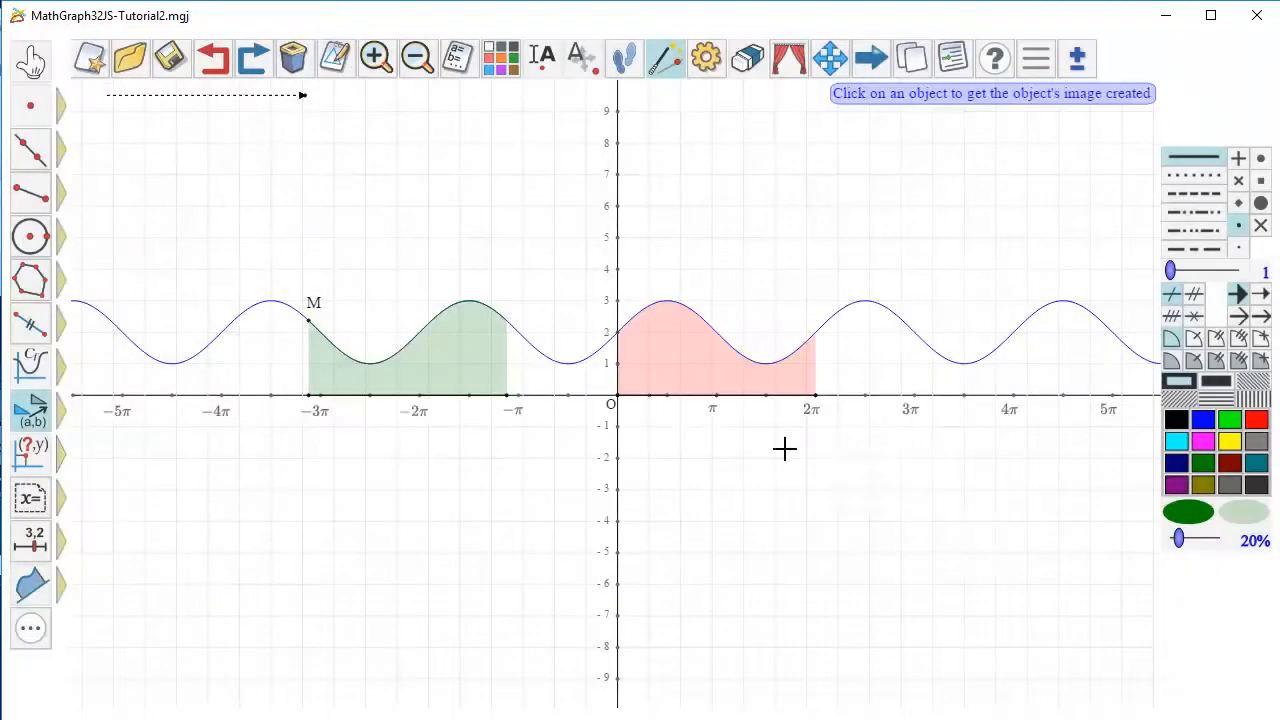
left_click(308, 321)
Name the translated image of M as M' and move that name above the curve
left_click(542, 57)
left_click(511, 320)
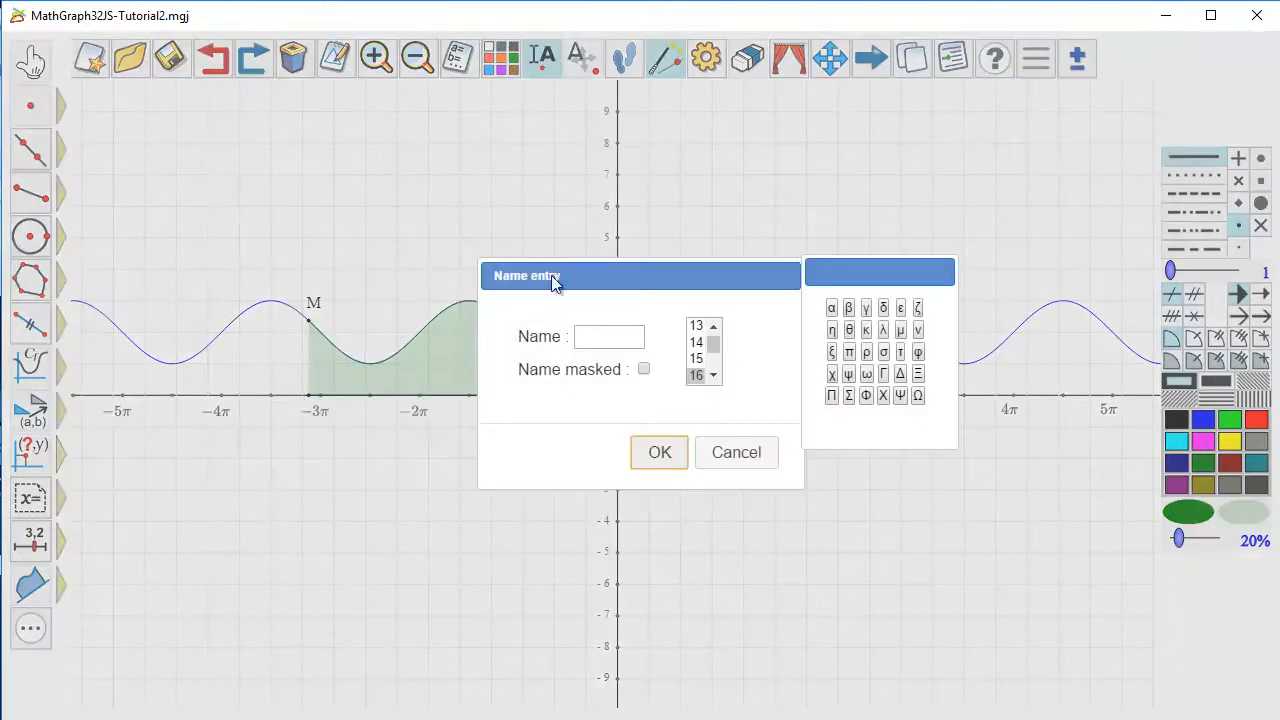
type("M'")
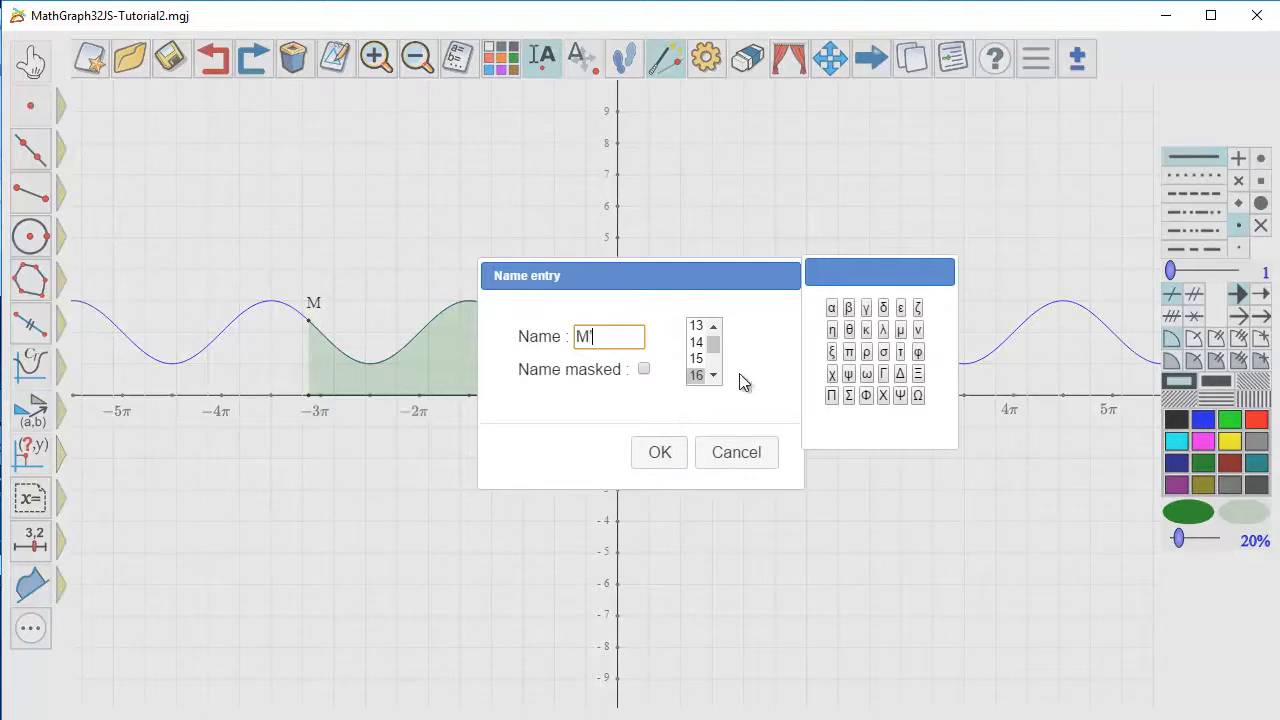
left_click(652, 450)
left_click(581, 57)
left_click_drag(520, 349, 535, 323)
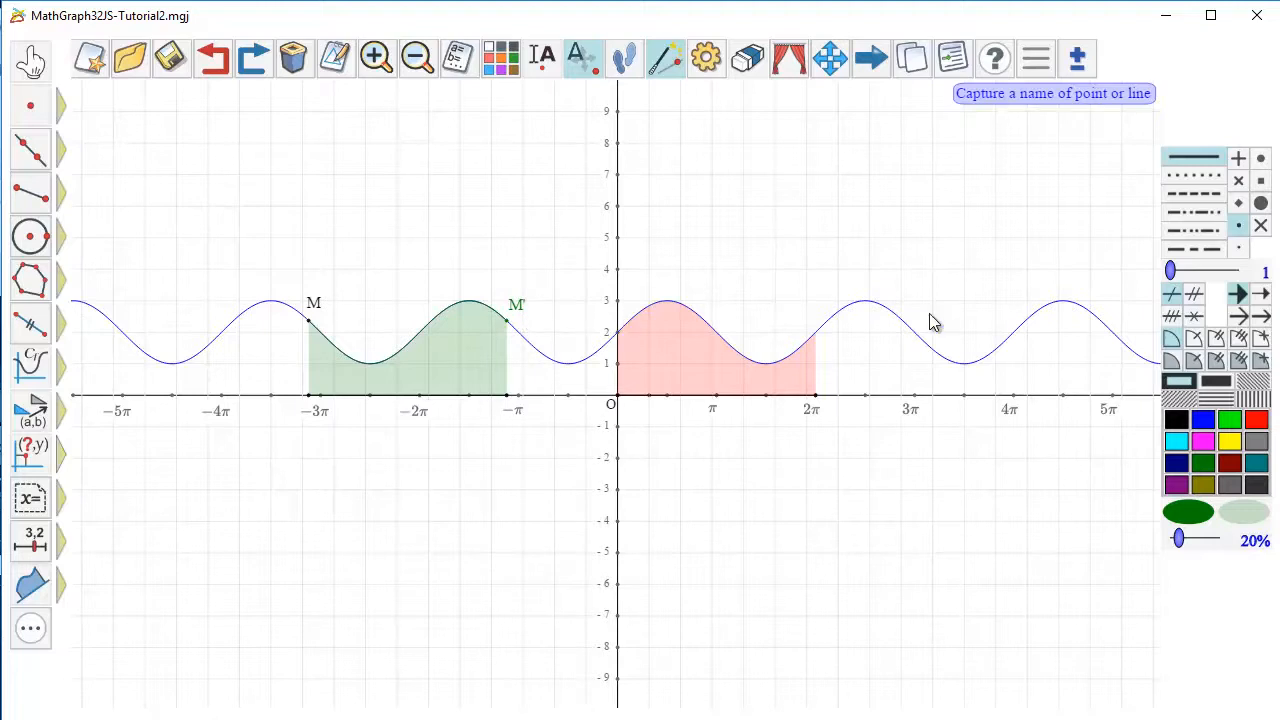
Draw a green vector from M to M' with line thickness 2
left_click(1197, 271)
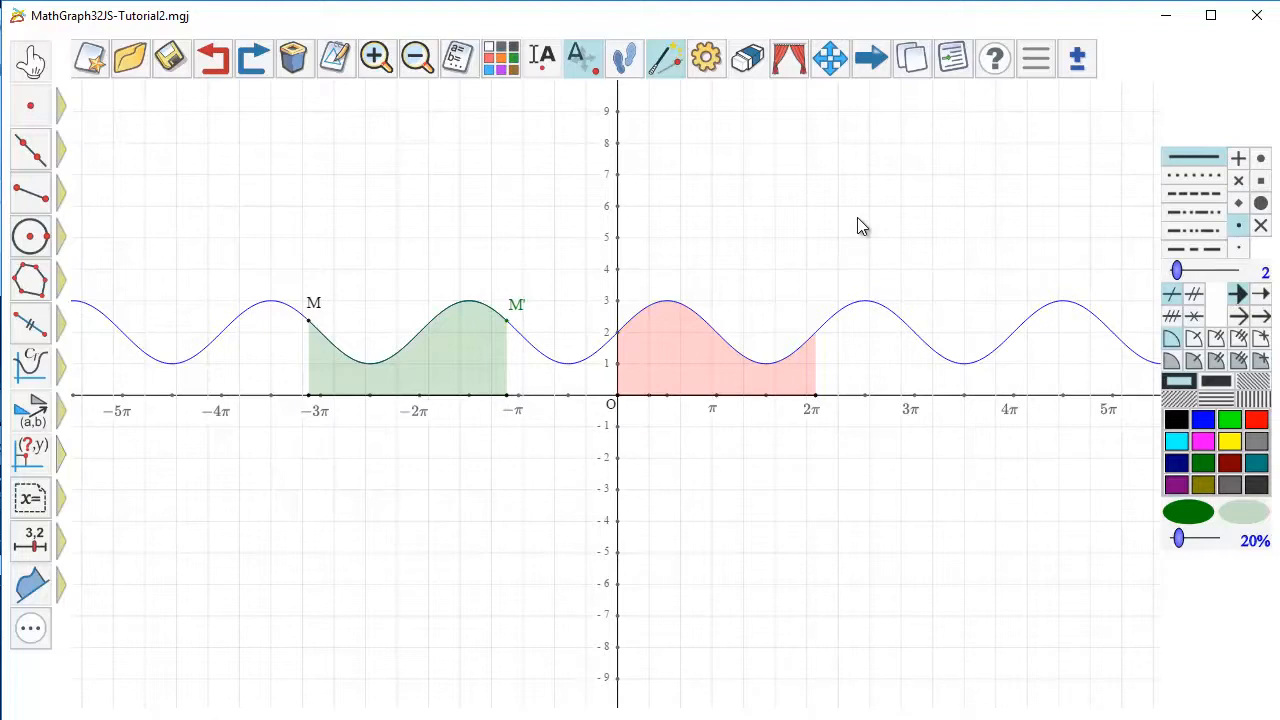
mouse_move(40, 197)
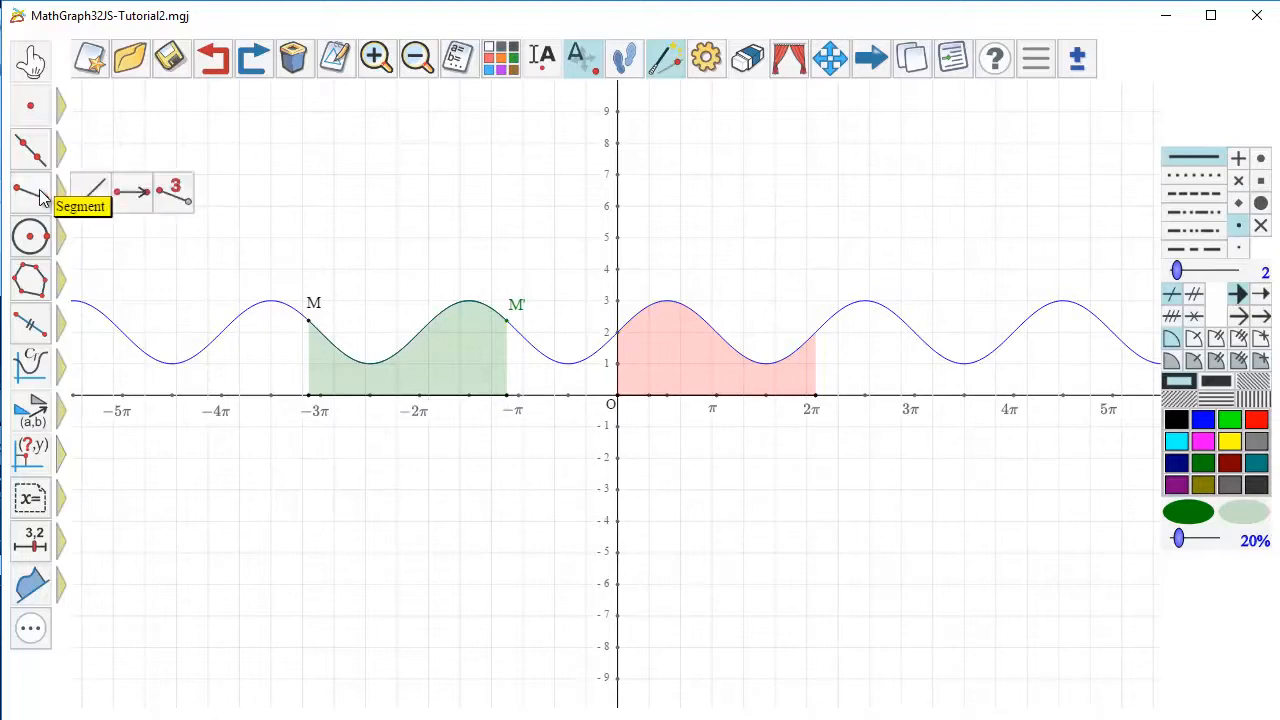
left_click(133, 195)
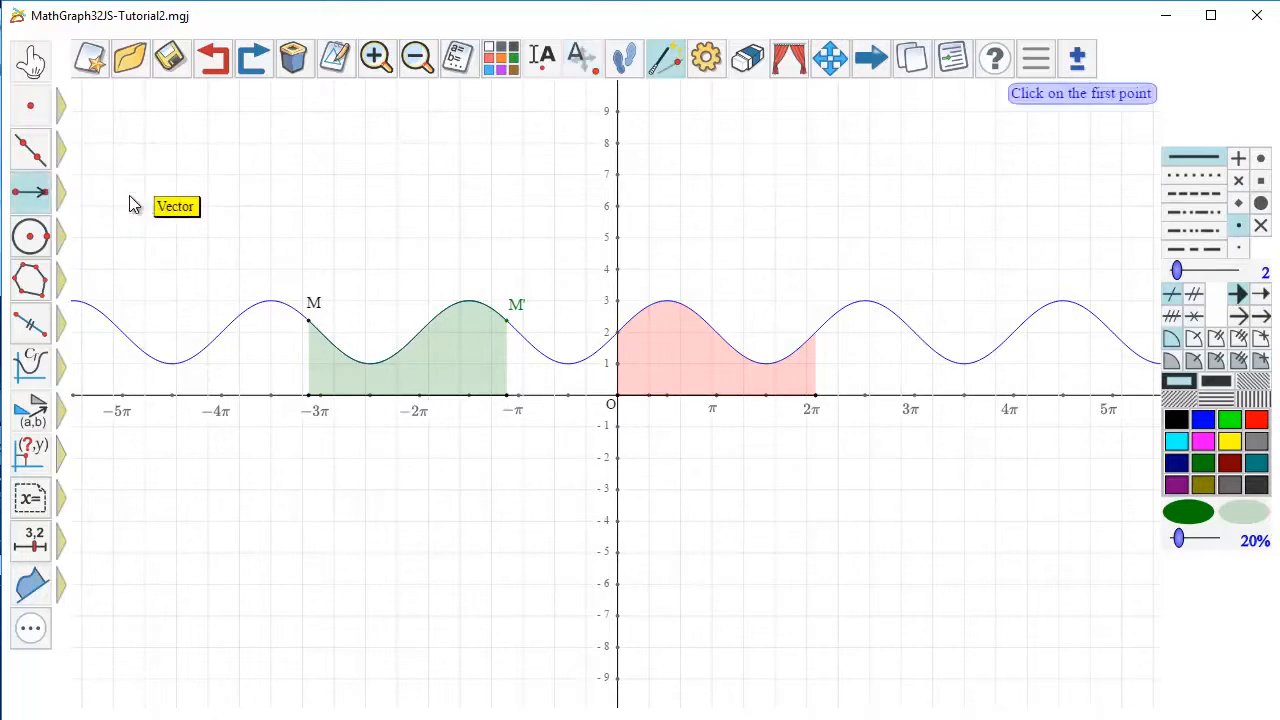
left_click(313, 320)
left_click(508, 320)
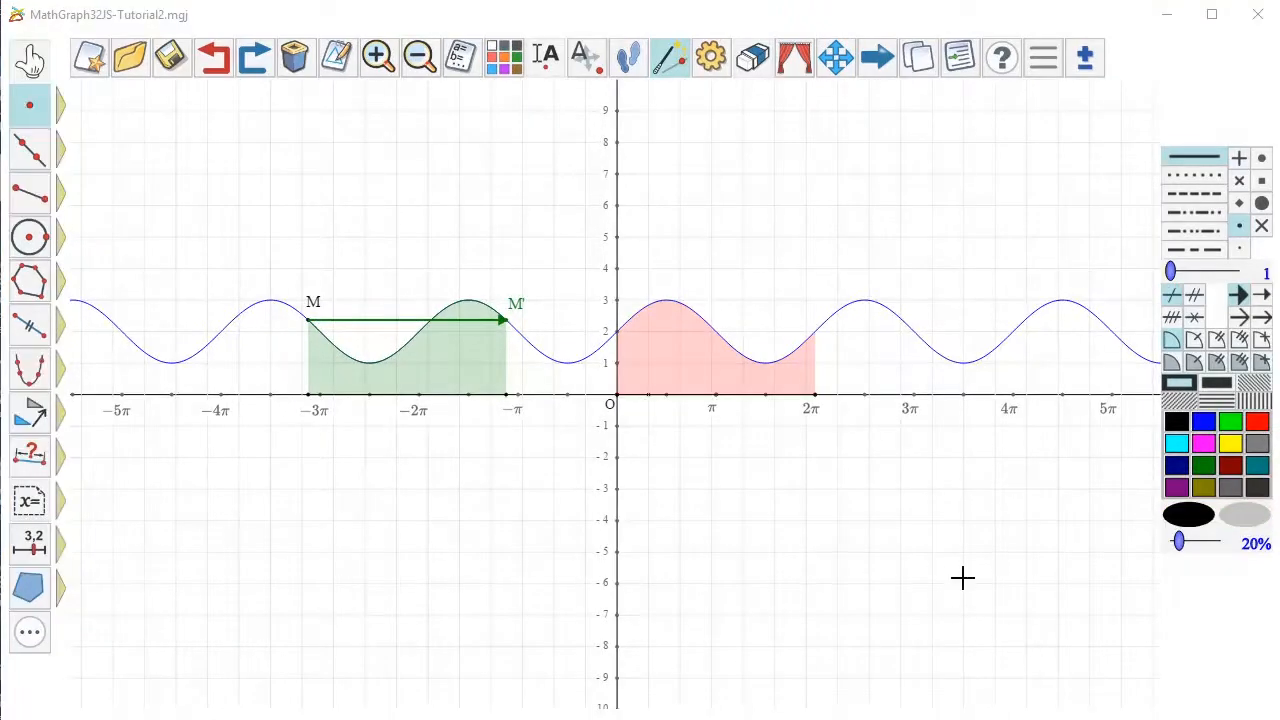
Unmask the name of the frame's unit point I on the x-axis
left_click(551, 57)
left_click(650, 397)
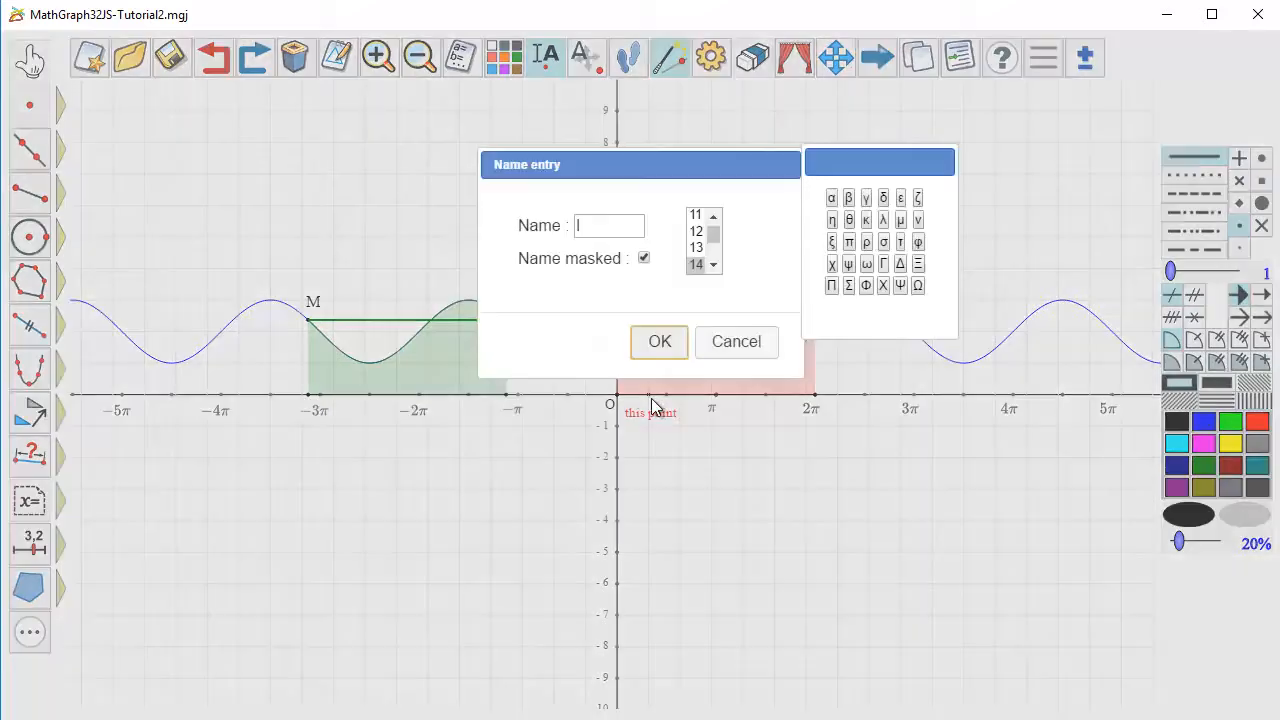
left_click(643, 258)
left_click(664, 344)
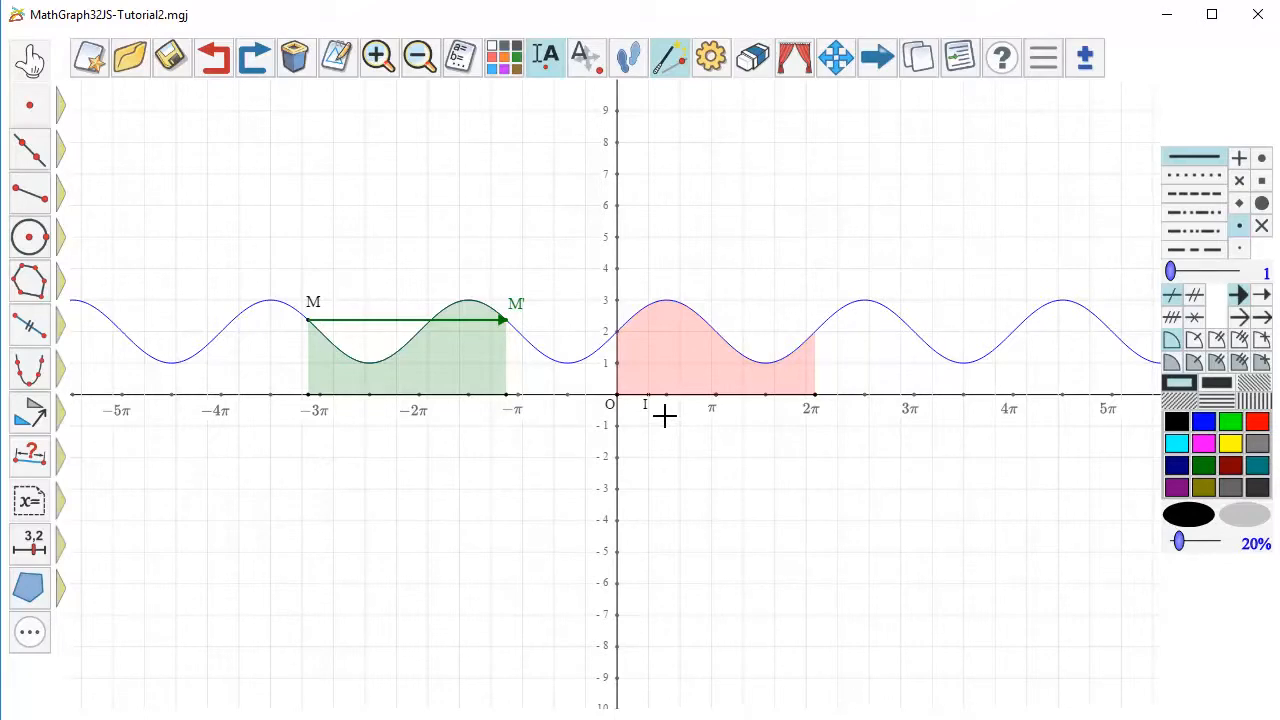
Construct the midpoint of M and M' on the green vector
left_click(57, 103)
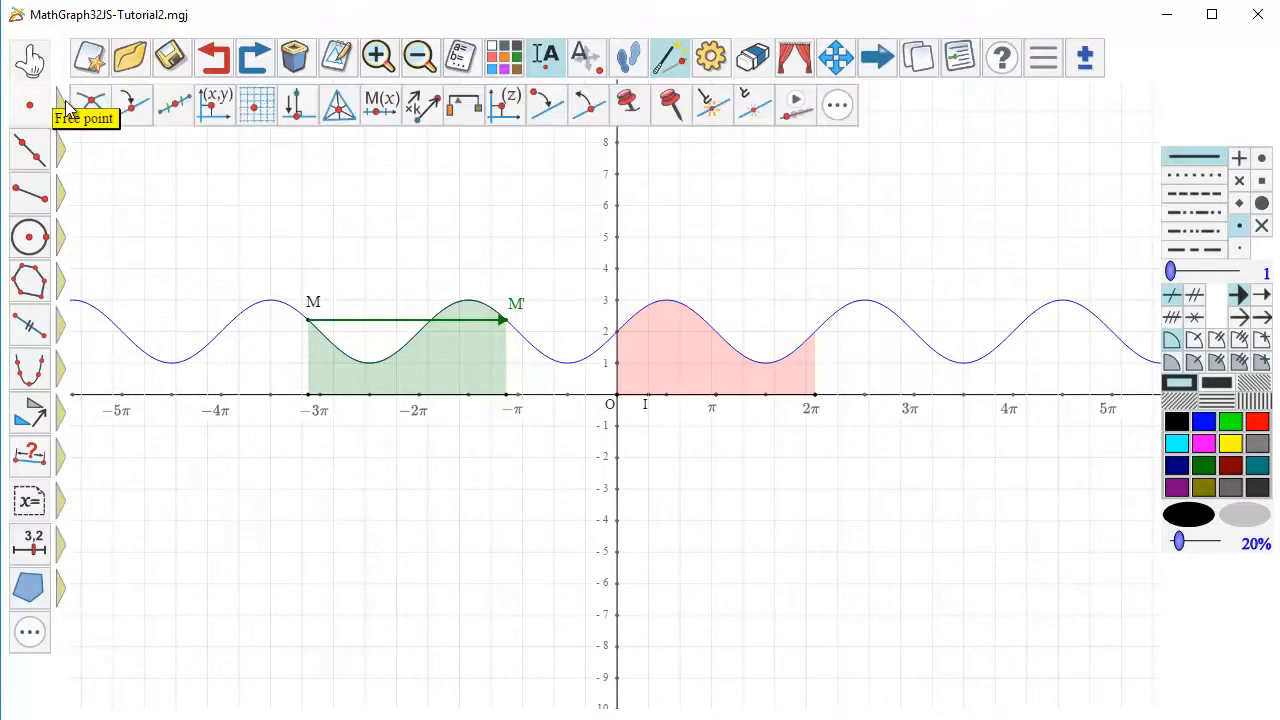
left_click(174, 106)
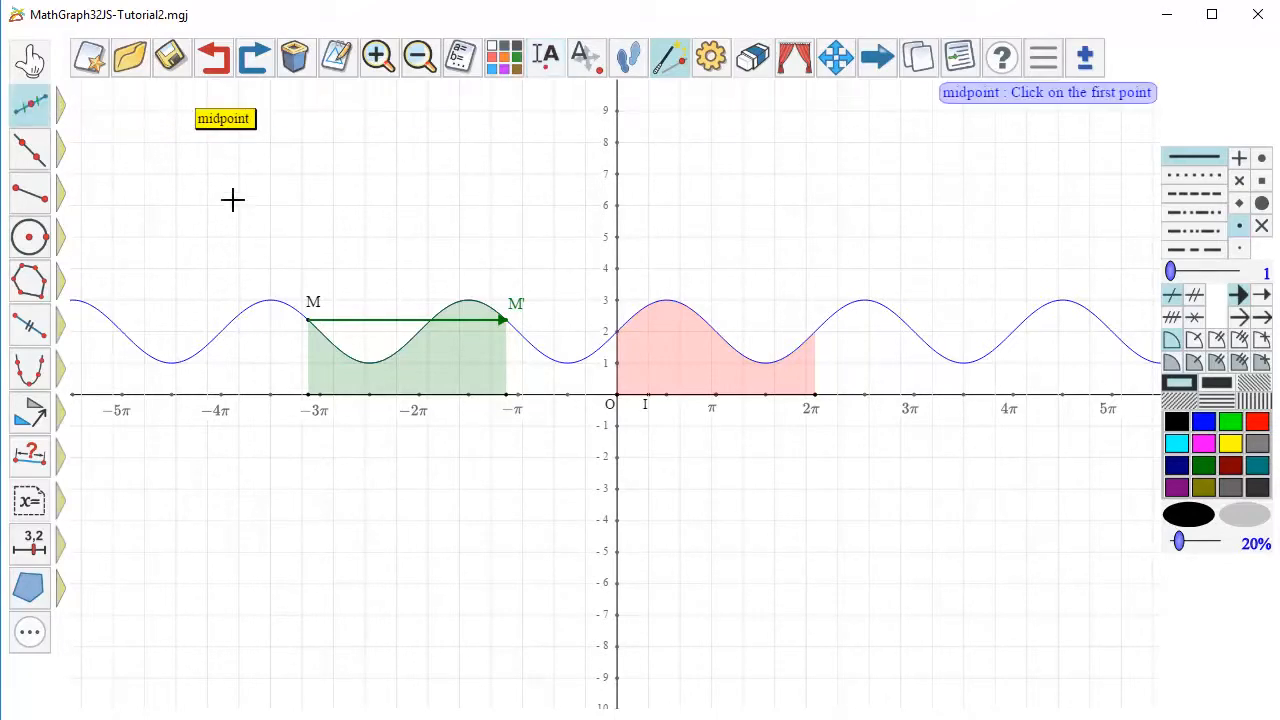
left_click(307, 320)
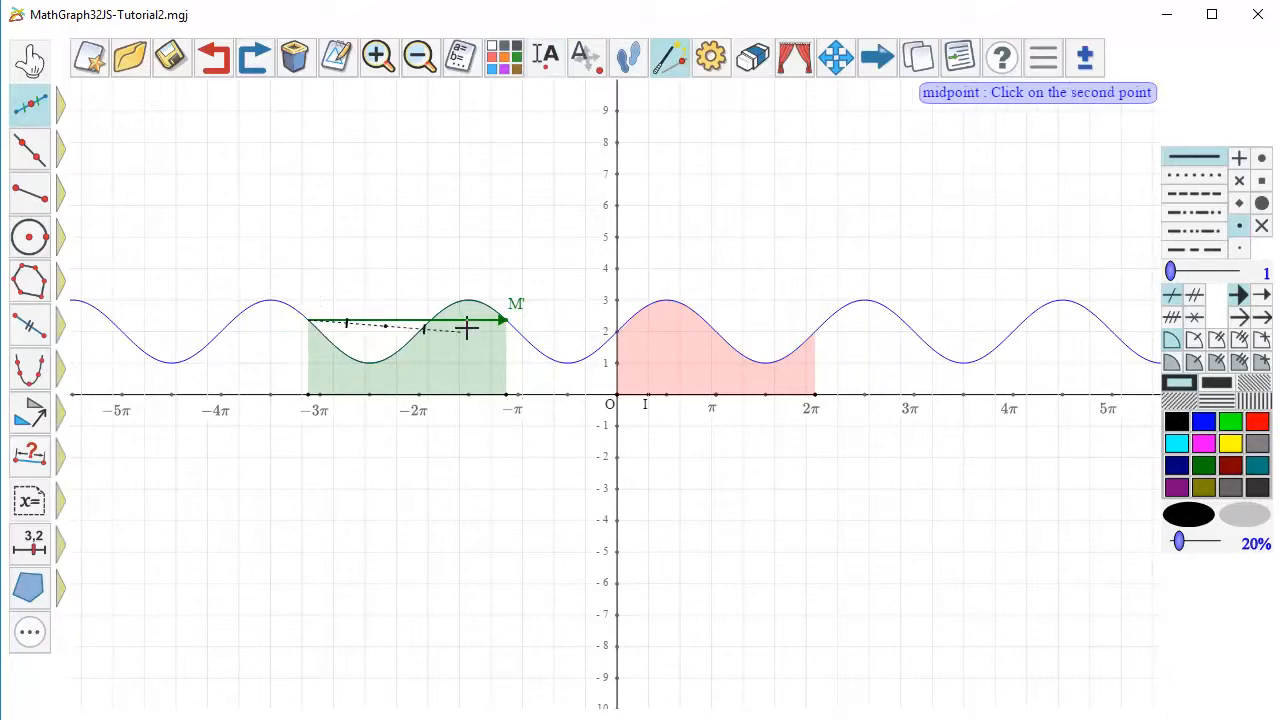
left_click(503, 320)
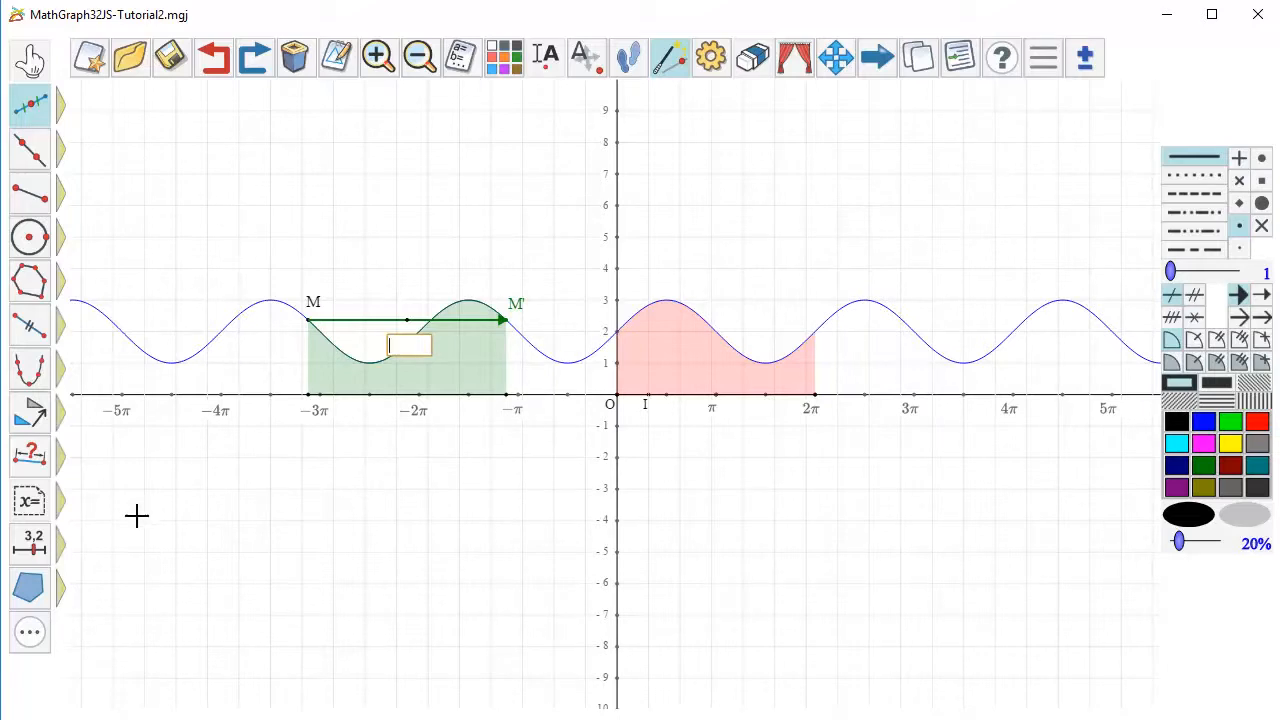
Start a LaTeX display linked to the midpoint of the green vector, centred horizontally with the downward vertical alignment
left_click(58, 502)
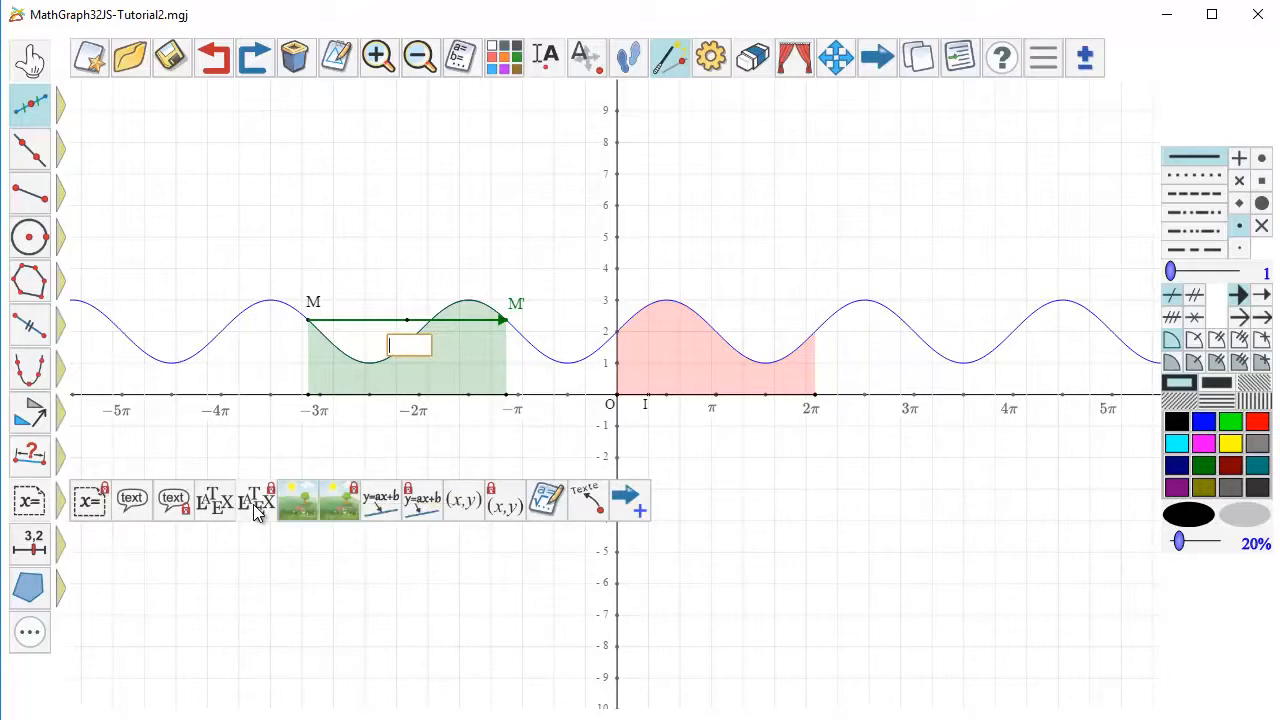
left_click(254, 504)
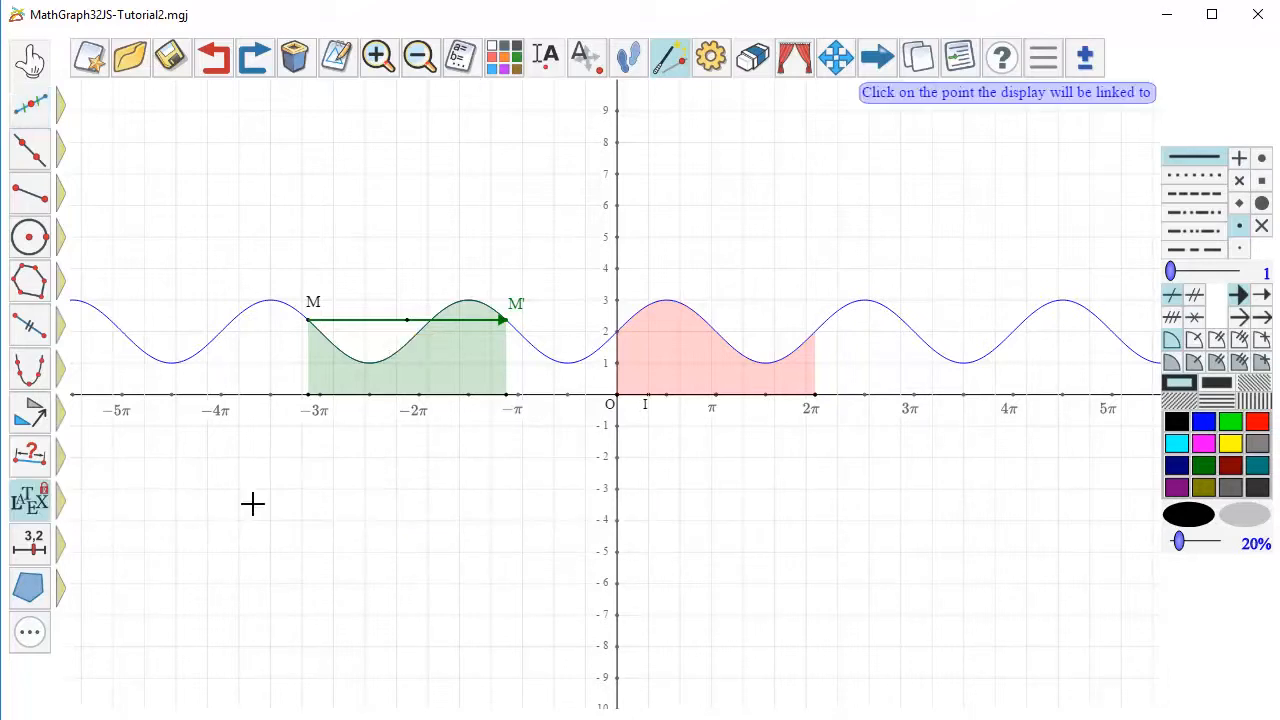
left_click(411, 321)
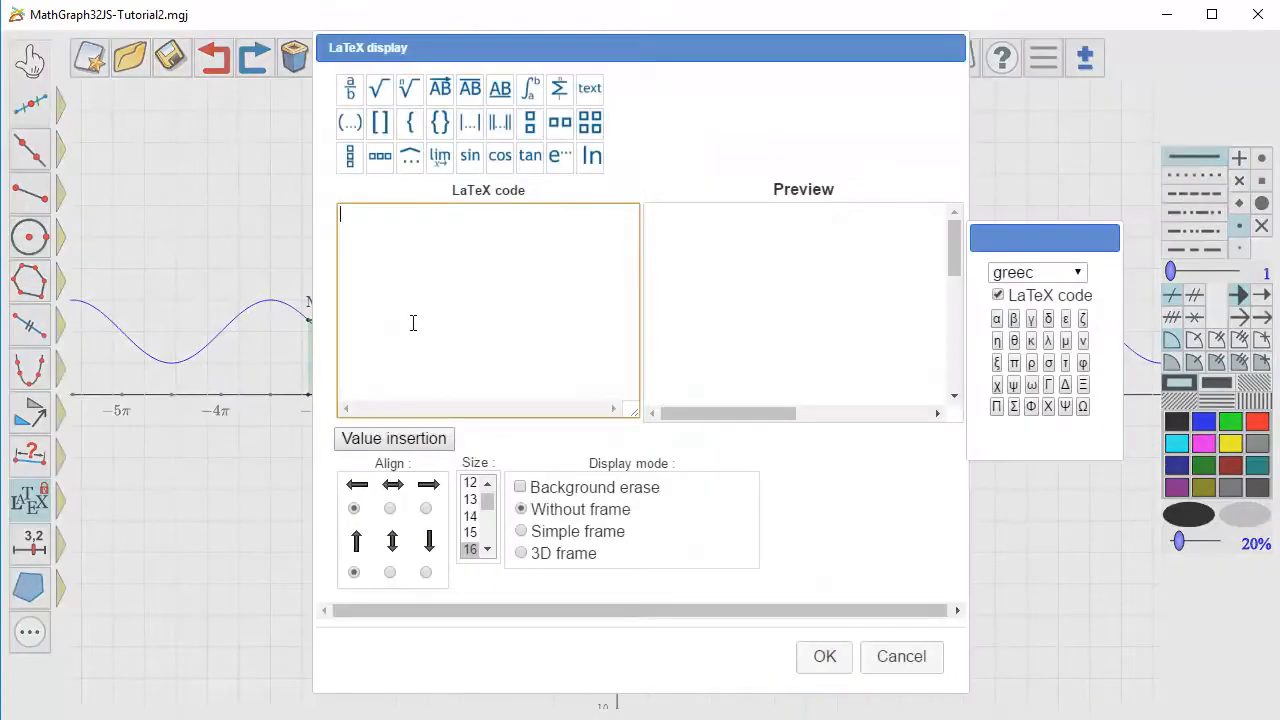
left_click(426, 572)
left_click(390, 508)
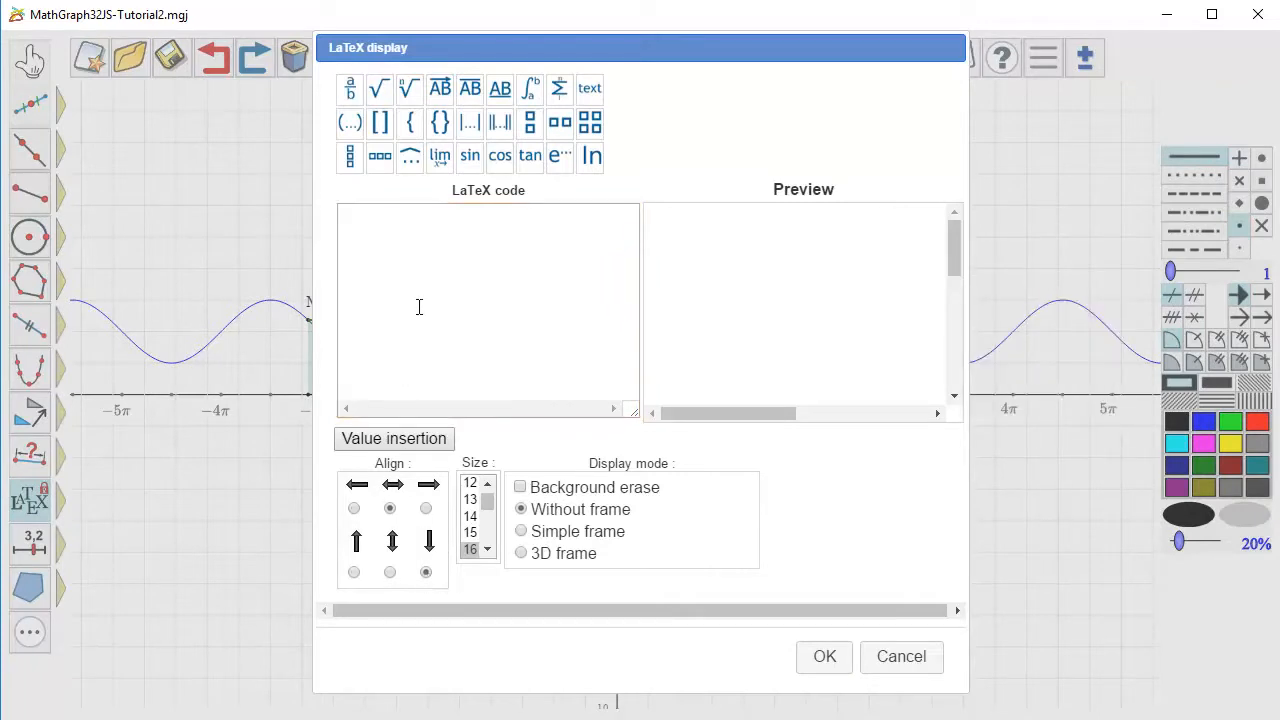
Enter 2\pi \overrightarrow {OI} as the display's LaTeX code with background erase, and place the label slightly above the vector
left_click(413, 262)
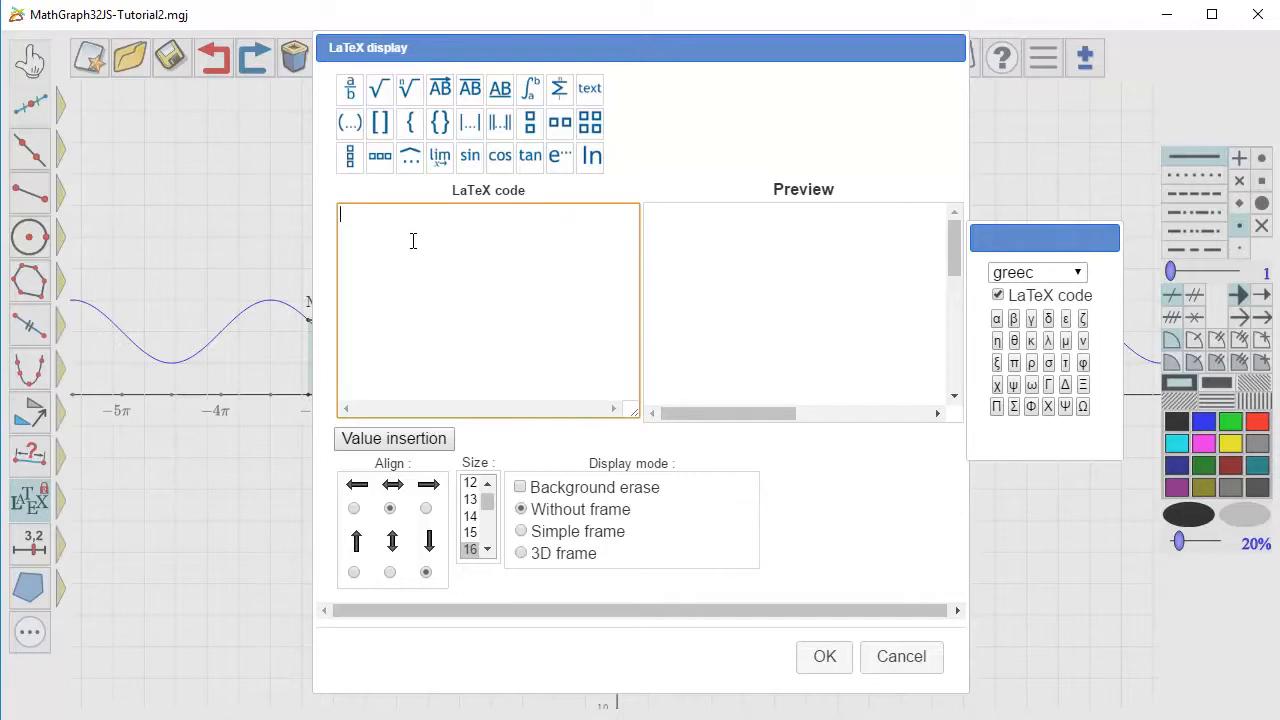
type("2")
left_click(1013, 364)
left_click(440, 90)
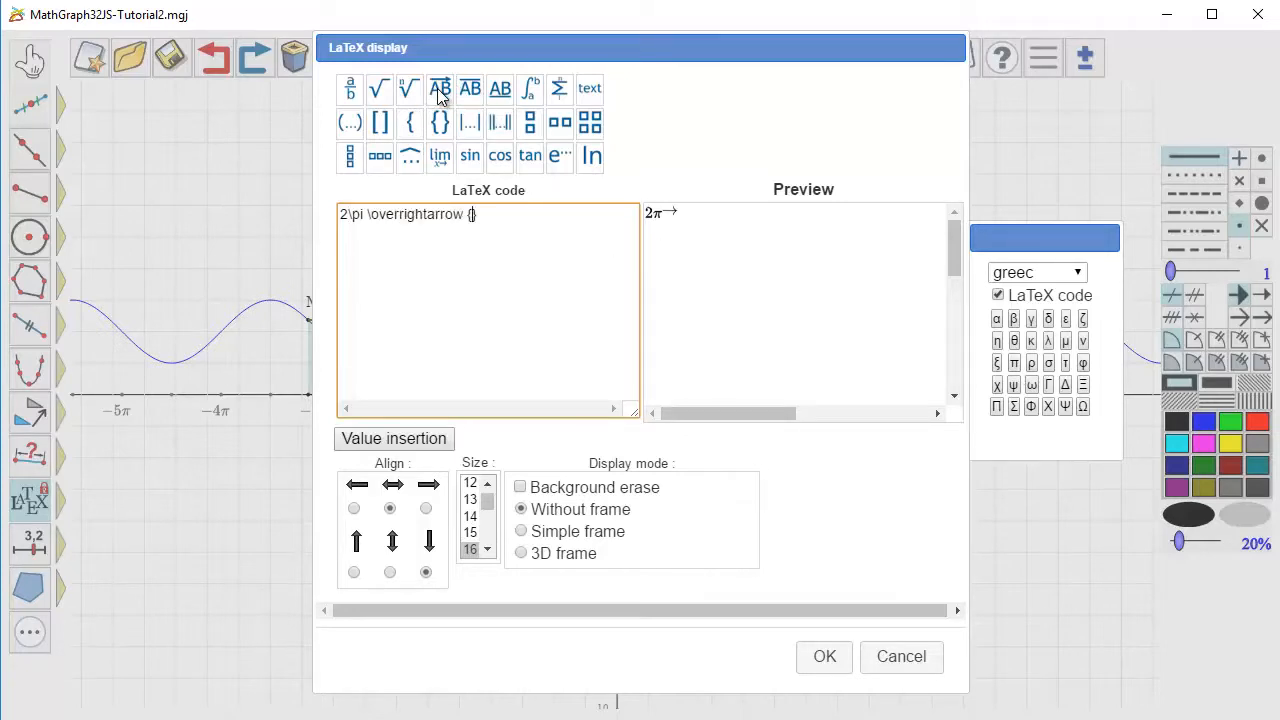
type("OI")
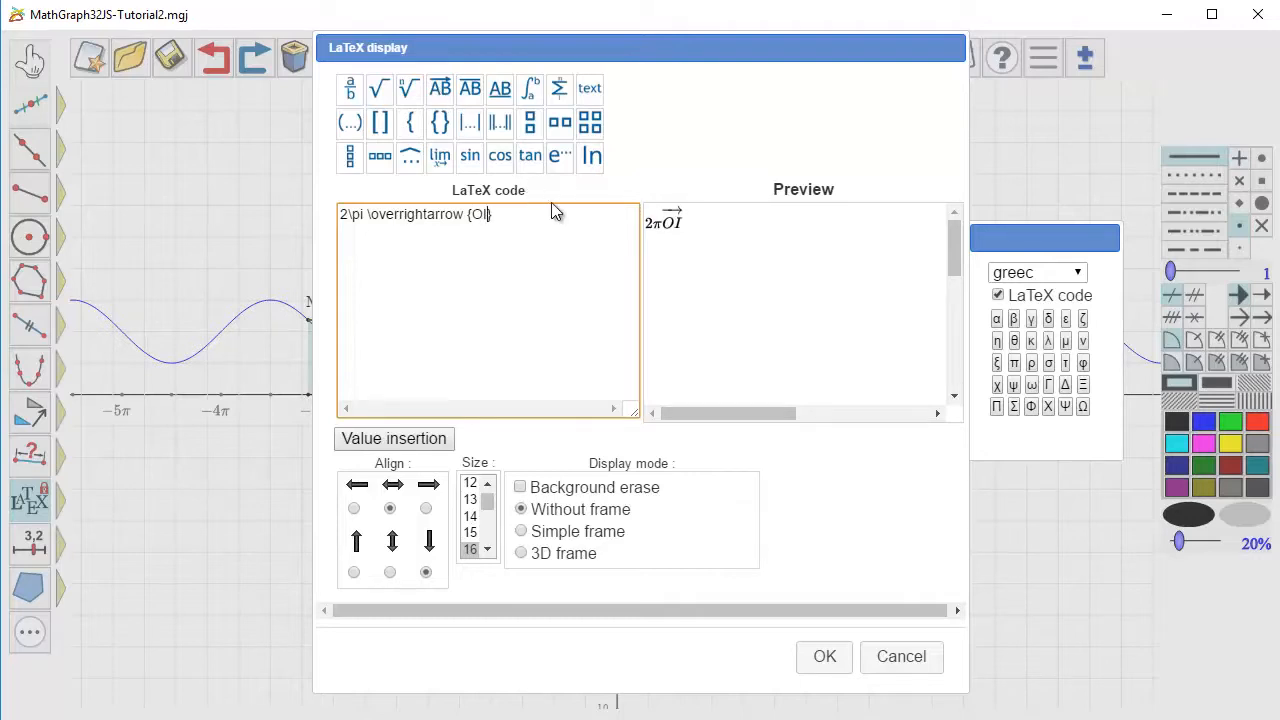
left_click(520, 487)
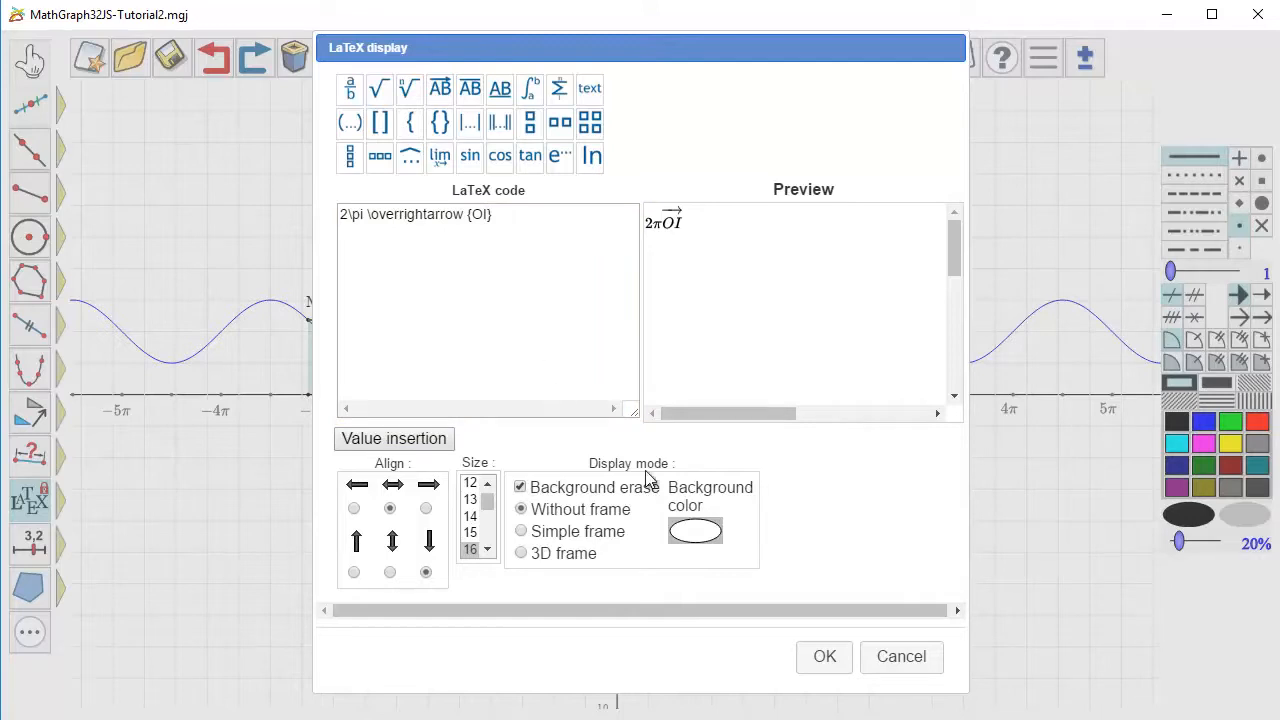
left_click(821, 660)
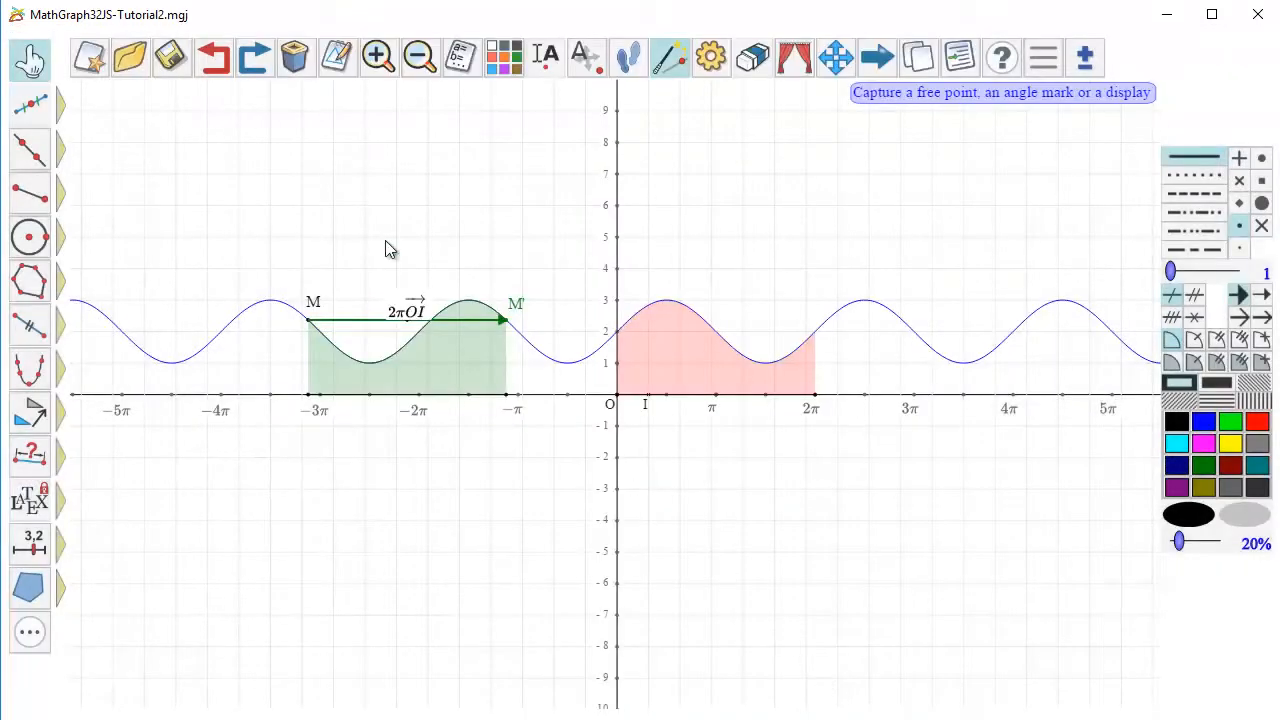
left_click_drag(418, 310, 413, 297)
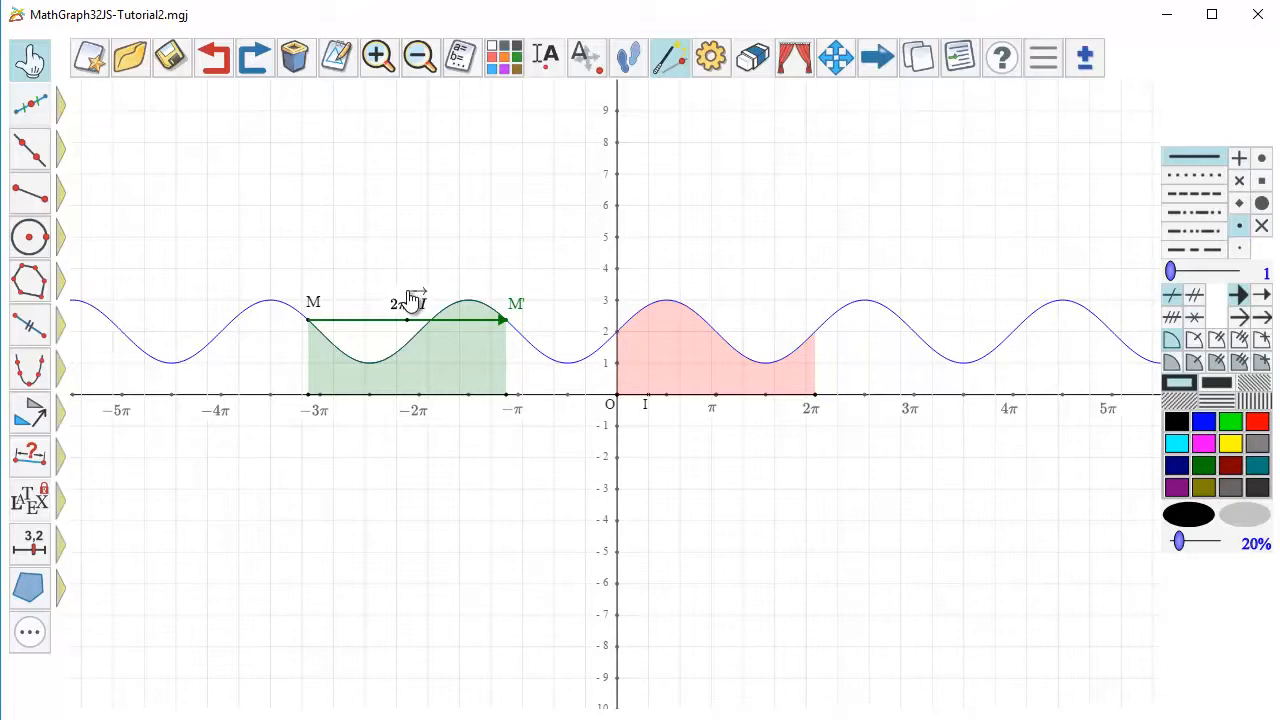
Hide the midpoint of the green vector and move M along the sine curve to its low point near −5π/2
left_click(752, 60)
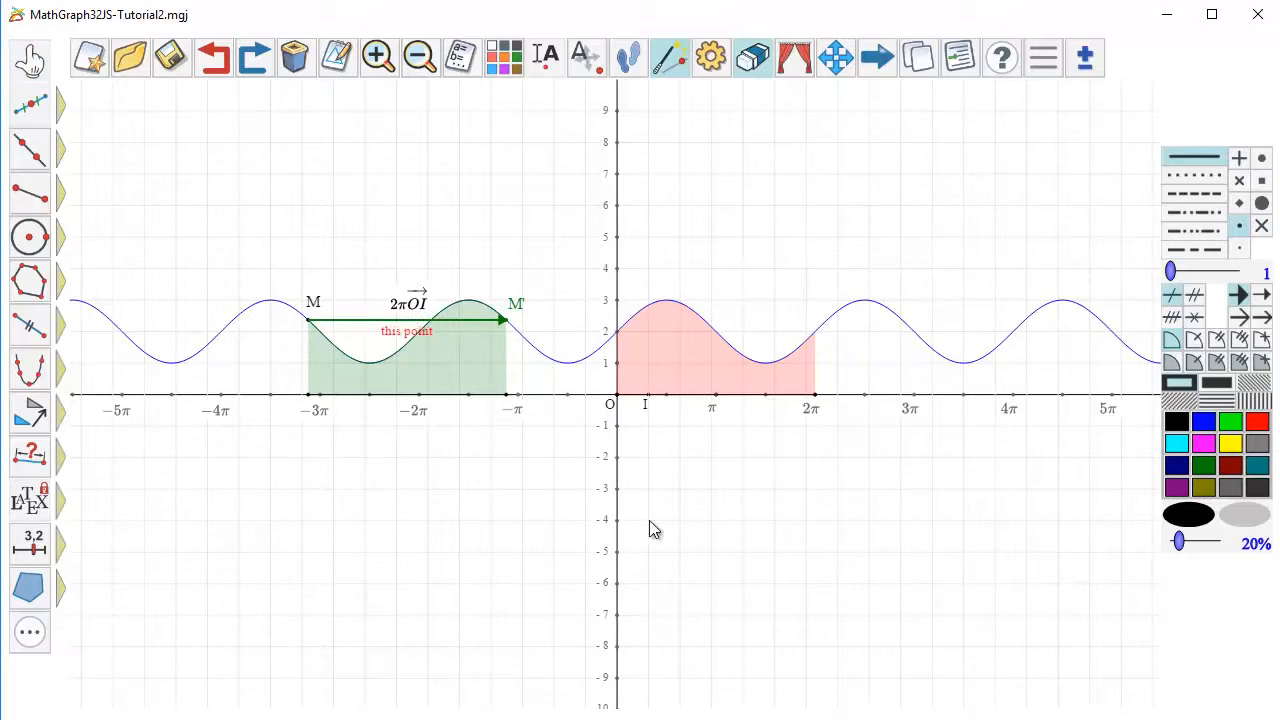
left_click(40, 70)
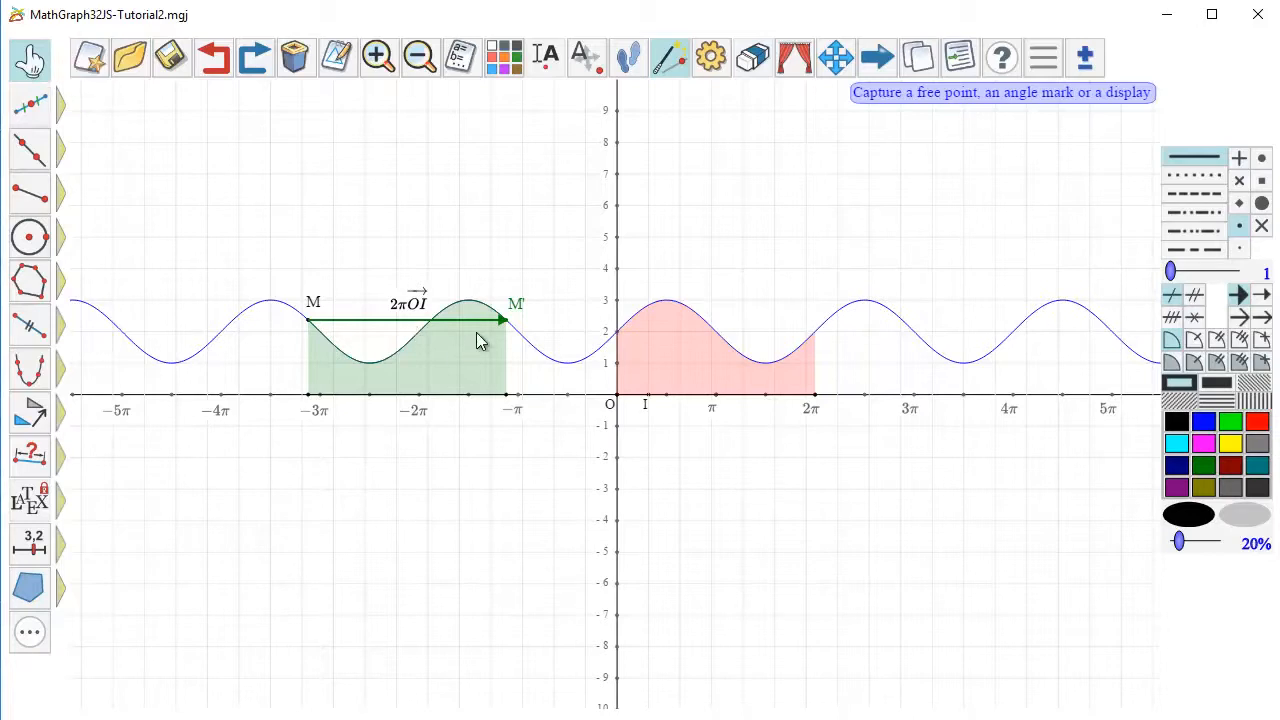
mouse_move(314, 331)
left_mouse_down()
mouse_move(454, 394)
mouse_move(730, 383)
mouse_move(589, 349)
mouse_move(506, 349)
mouse_move(503, 337)
mouse_move(368, 362)
left_mouse_up()
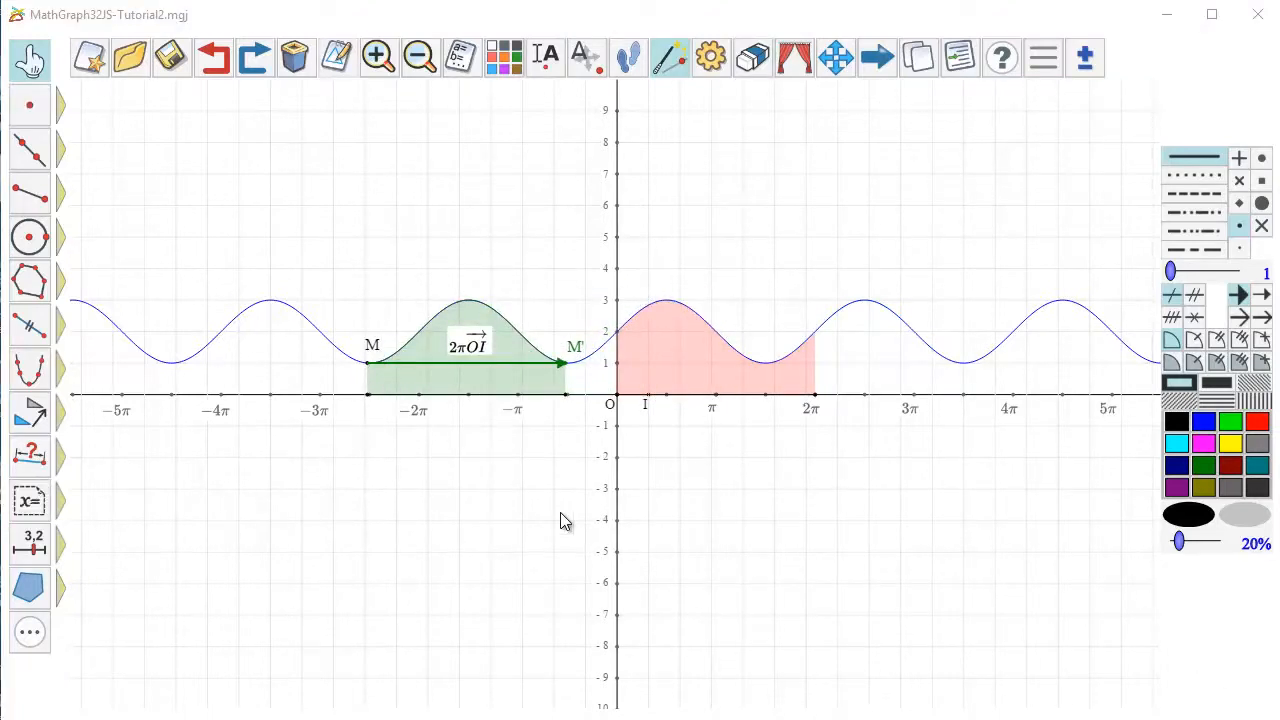
Turn off background erase for the vector's LaTeX label
left_click(338, 62)
left_click(470, 340)
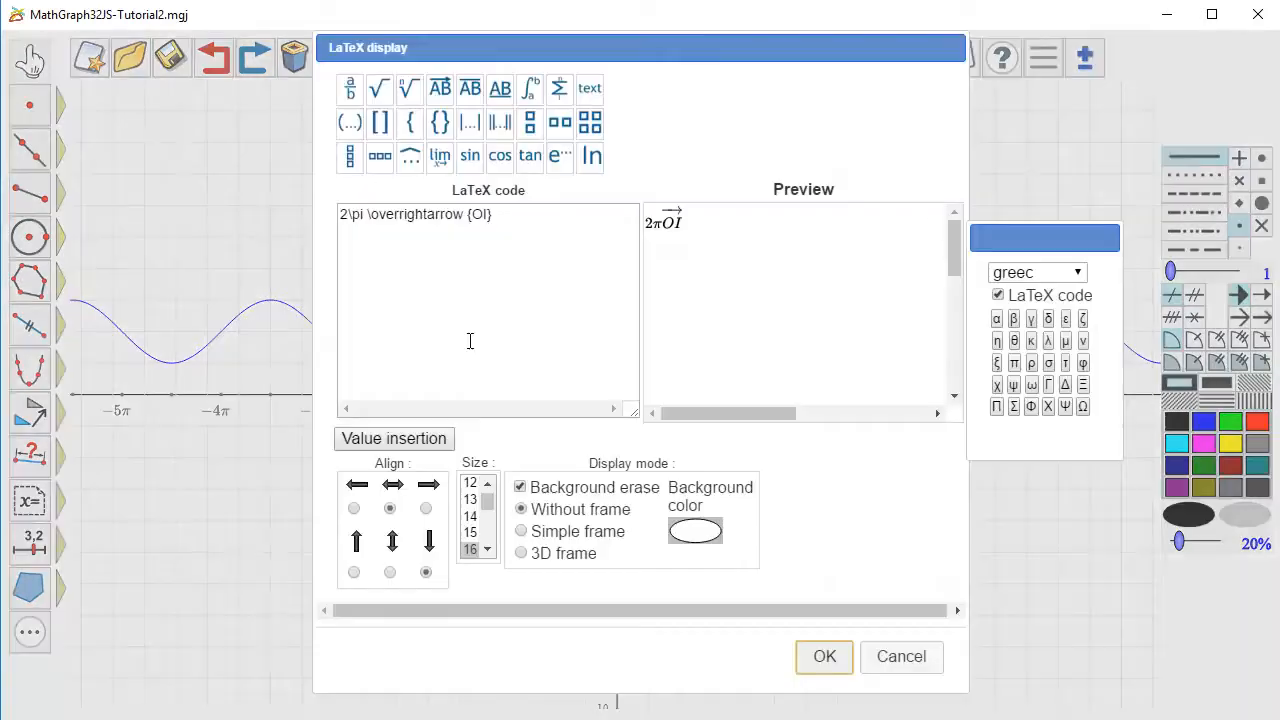
left_click(520, 487)
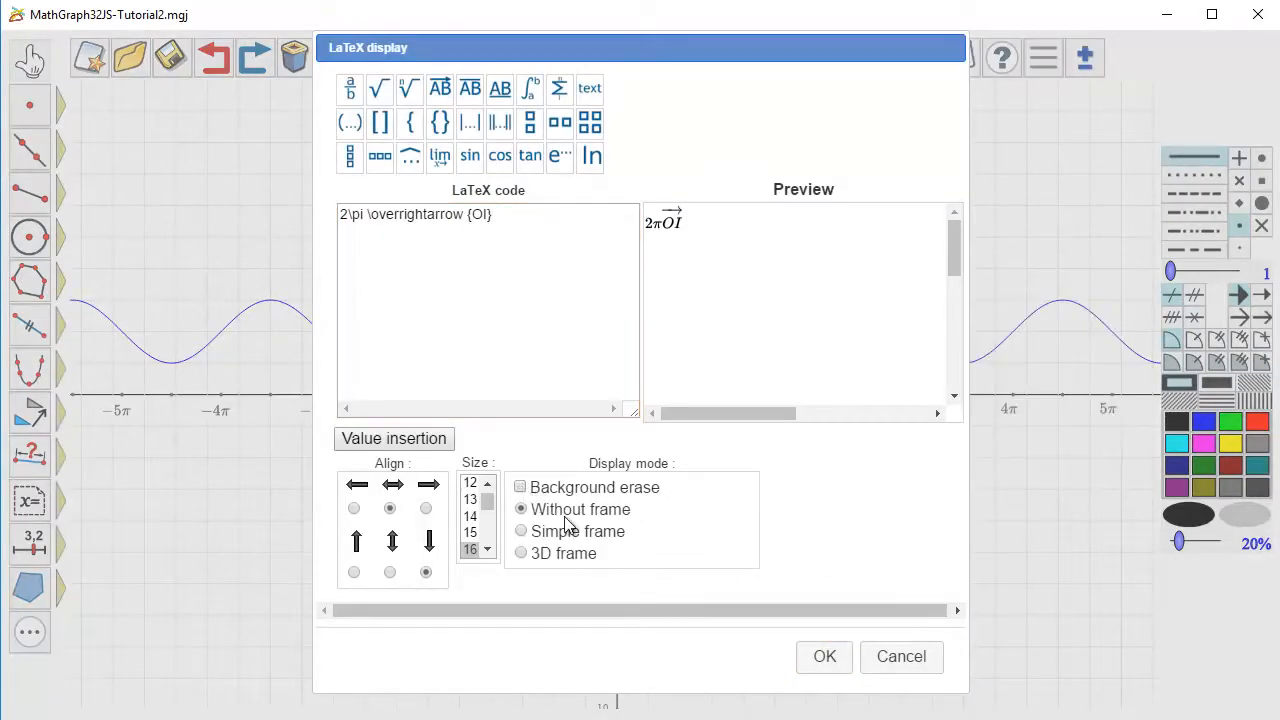
left_click(827, 659)
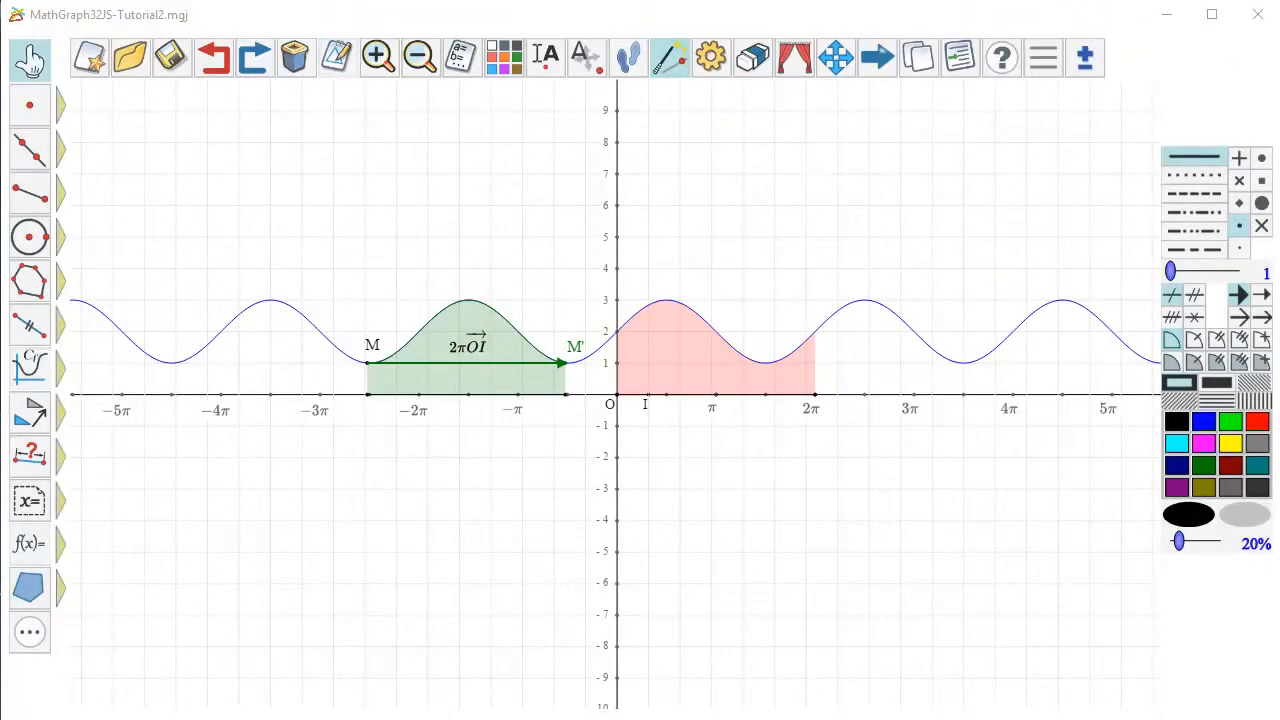
Choose dark red as the drawing colour and define the function g(x) = sqrt(x+4) without creating its curve
left_click(1231, 470)
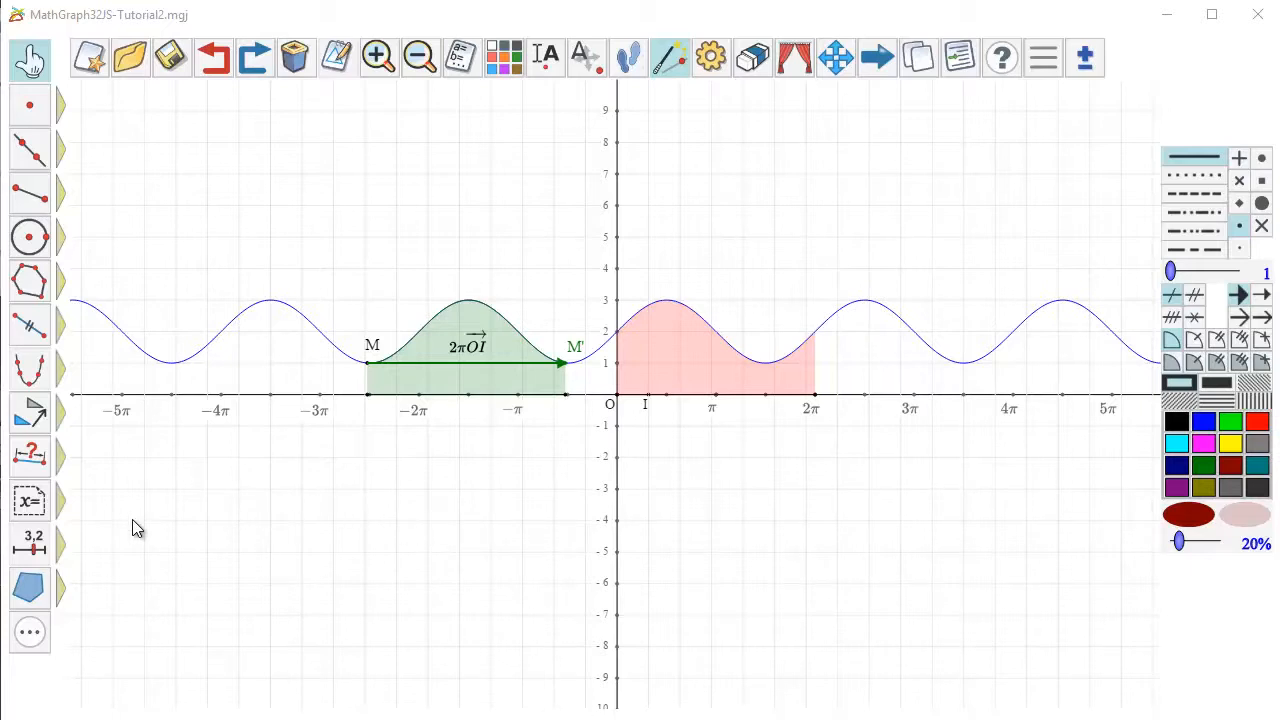
mouse_move(35, 545)
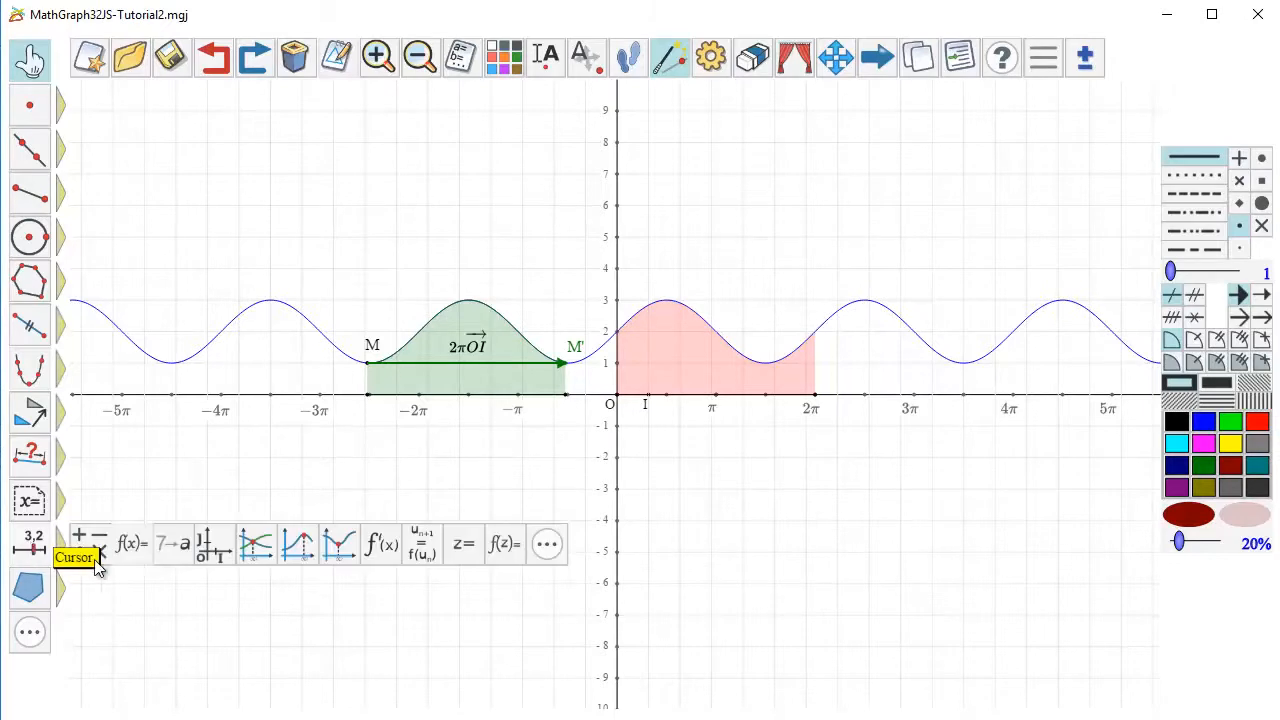
left_click(133, 557)
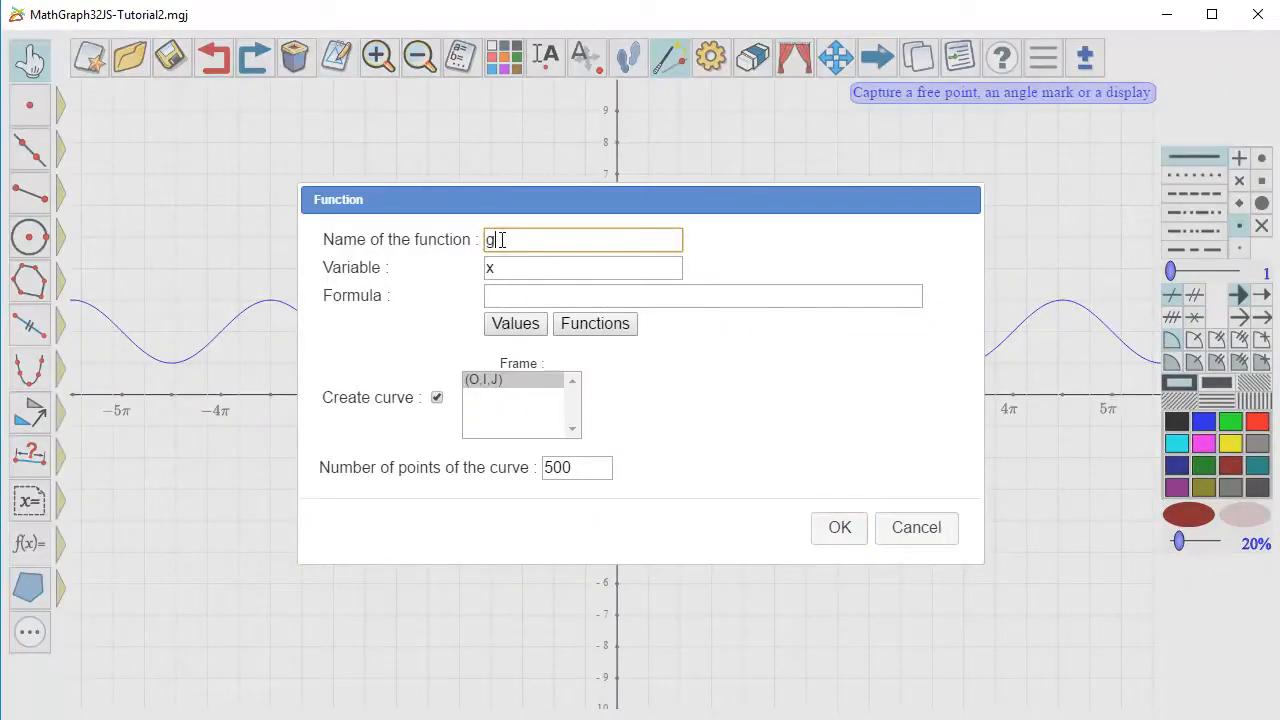
left_click(521, 305)
type("sqrt(x+4")
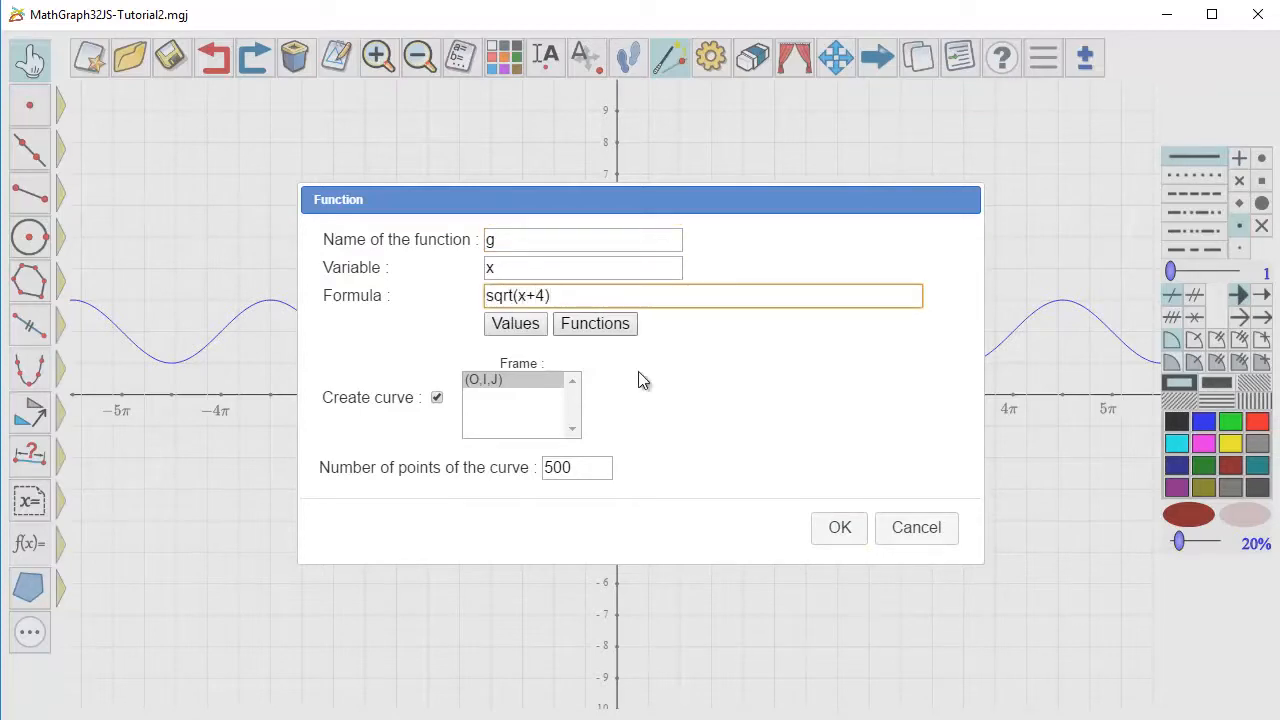
left_click(438, 398)
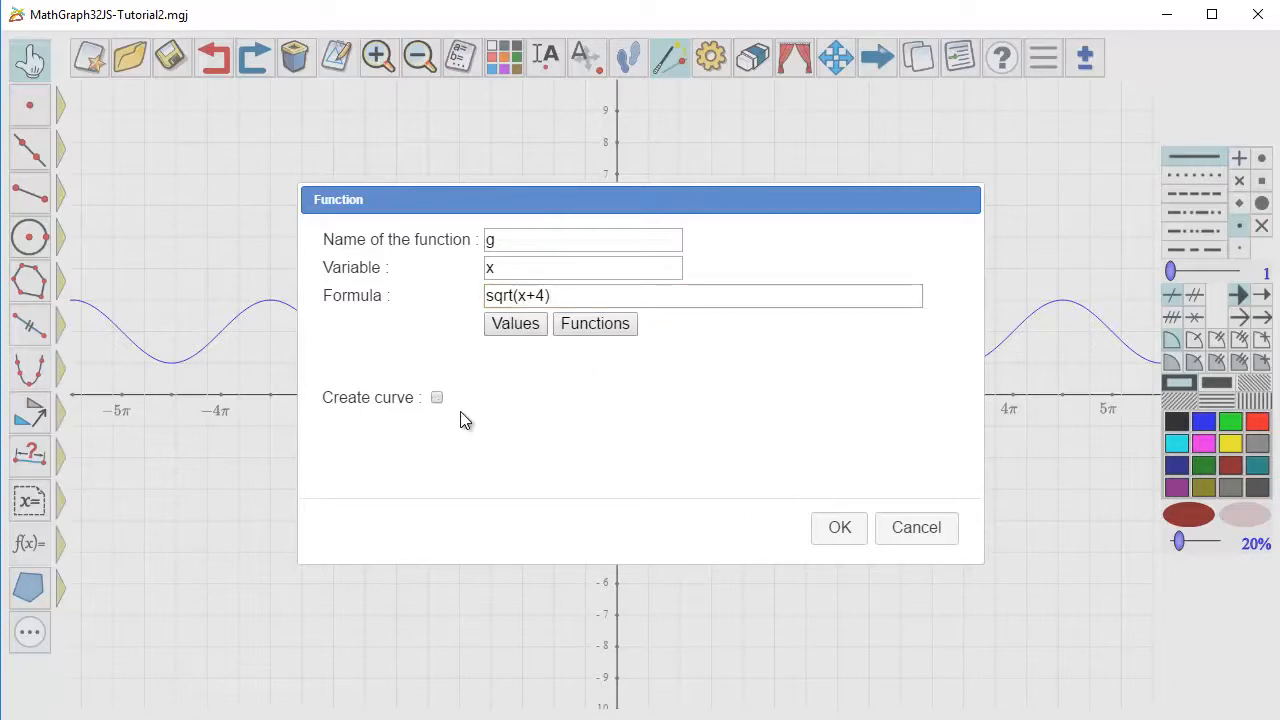
left_click(828, 531)
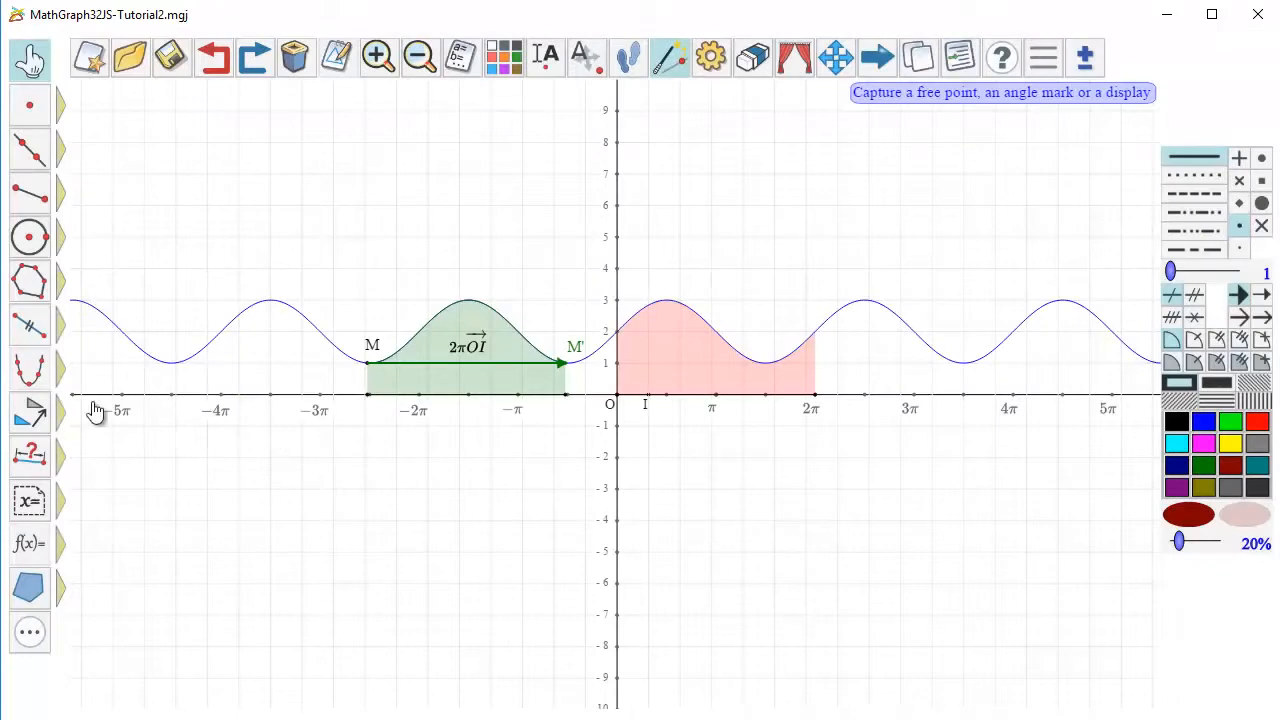
Draw the curve of g in frame (O,I,J) on the interval from a to +∞, with a set to -4
mouse_move(25, 378)
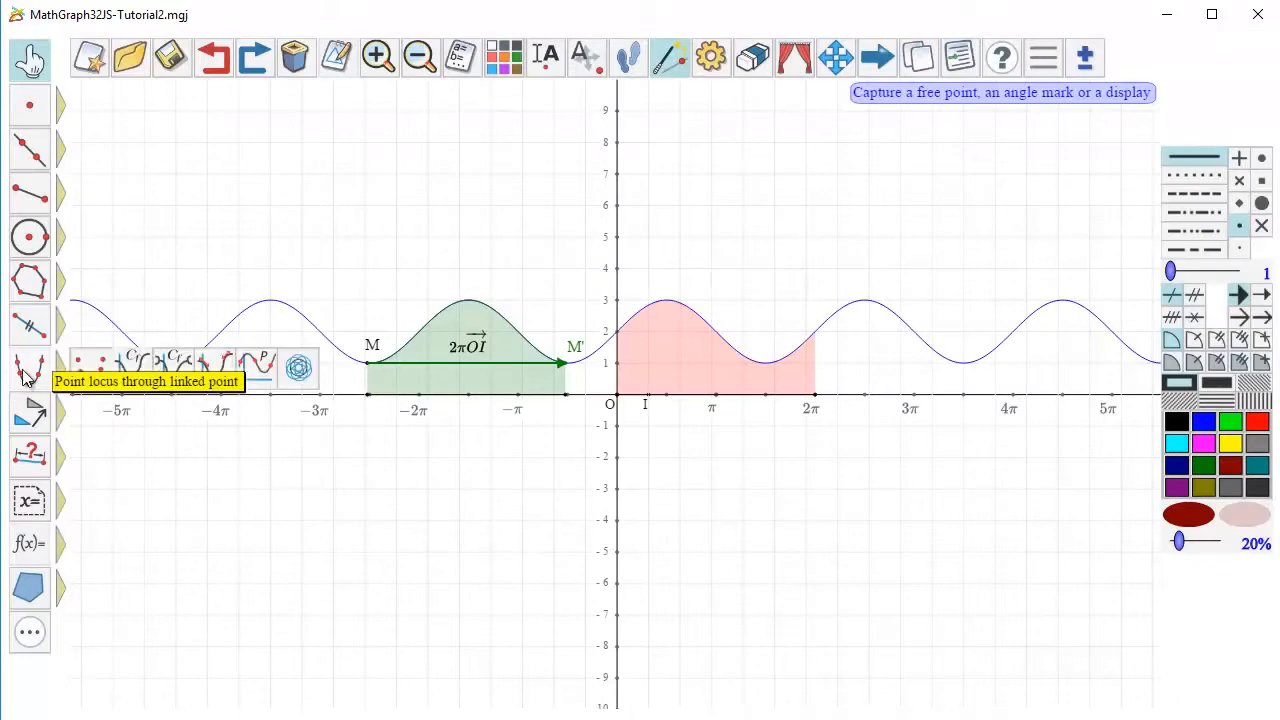
left_click(134, 366)
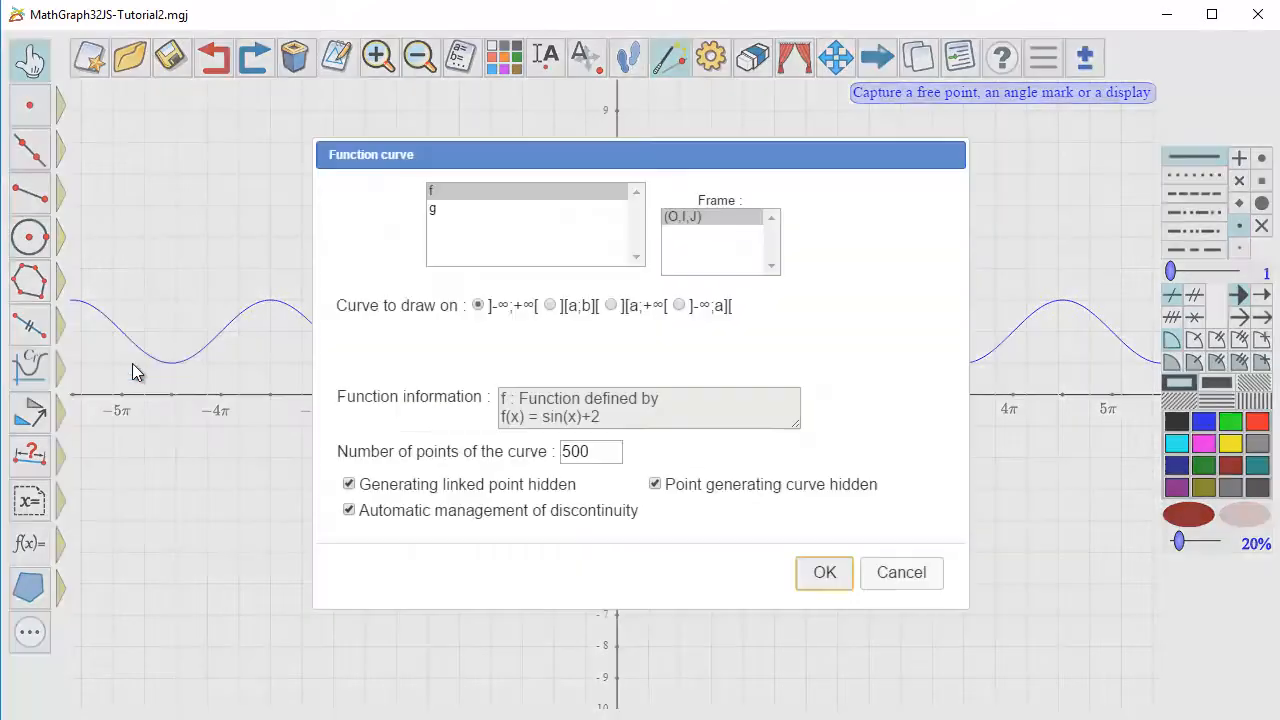
left_click(456, 210)
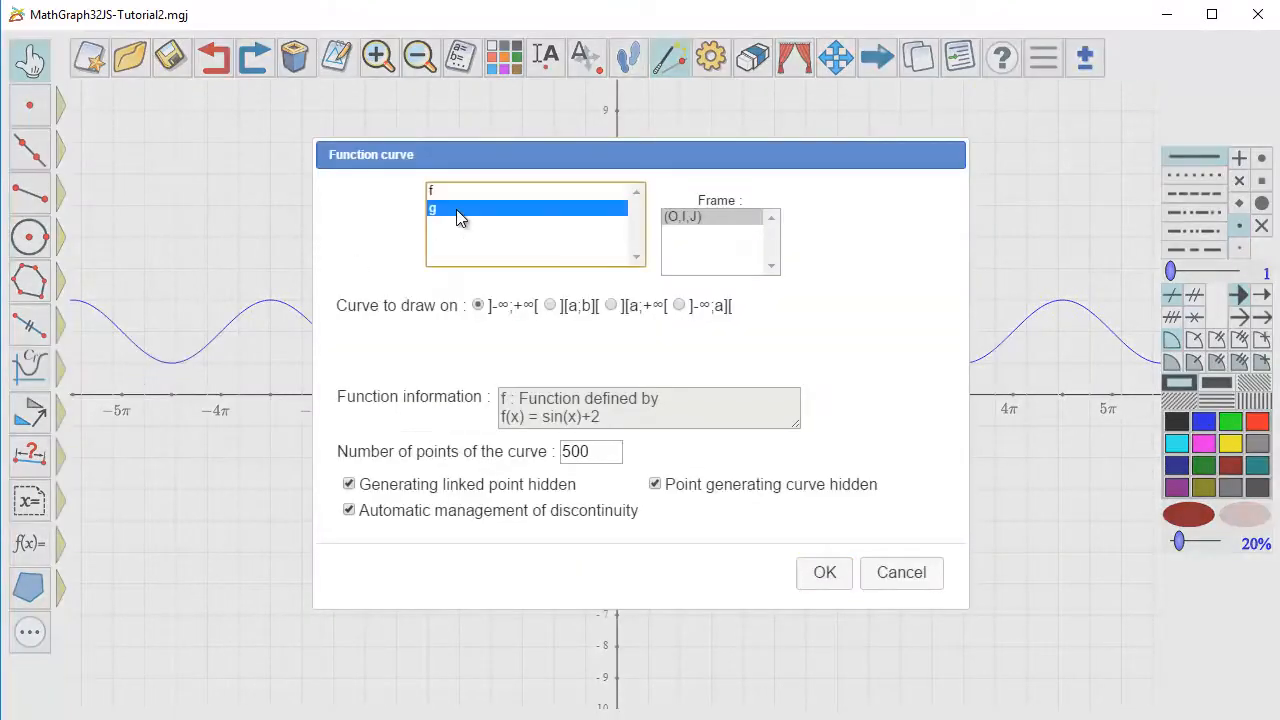
left_click(612, 306)
left_click(470, 340)
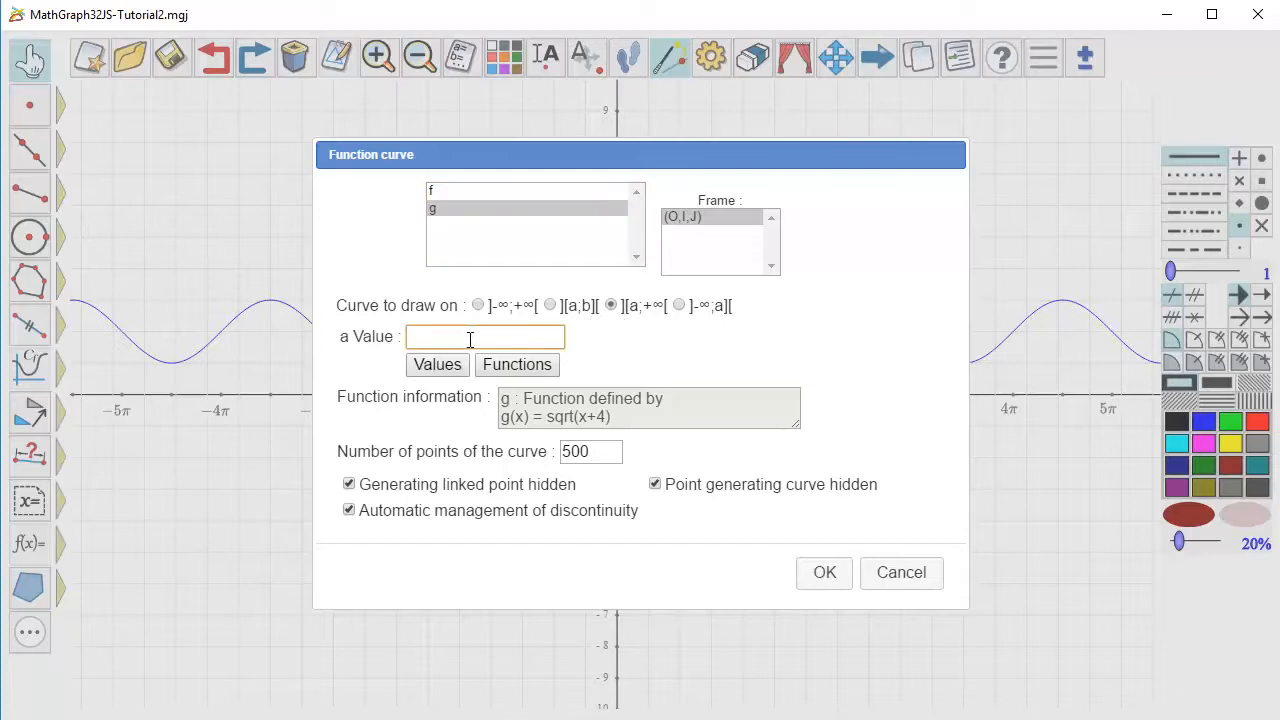
type("-4")
left_click(846, 576)
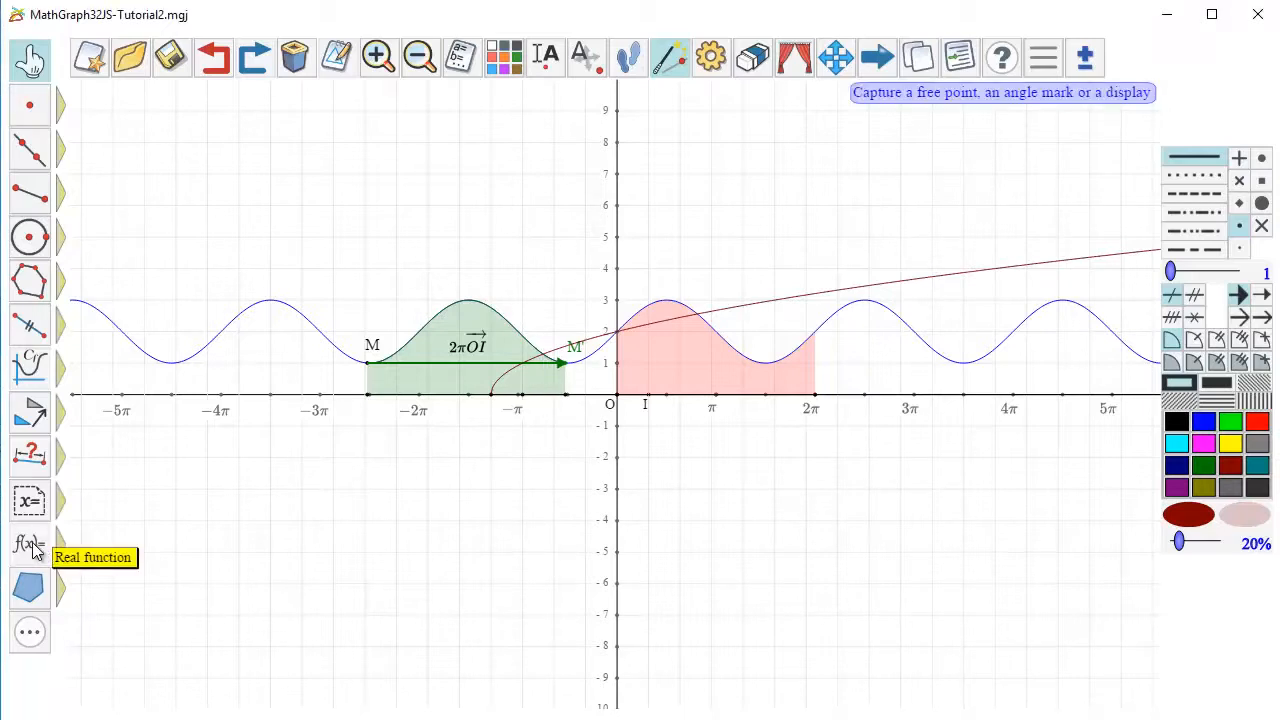
Set up an equation solving by dichotomy with solution name s, unknown t and equation f(t)=g(t)
mouse_move(36, 549)
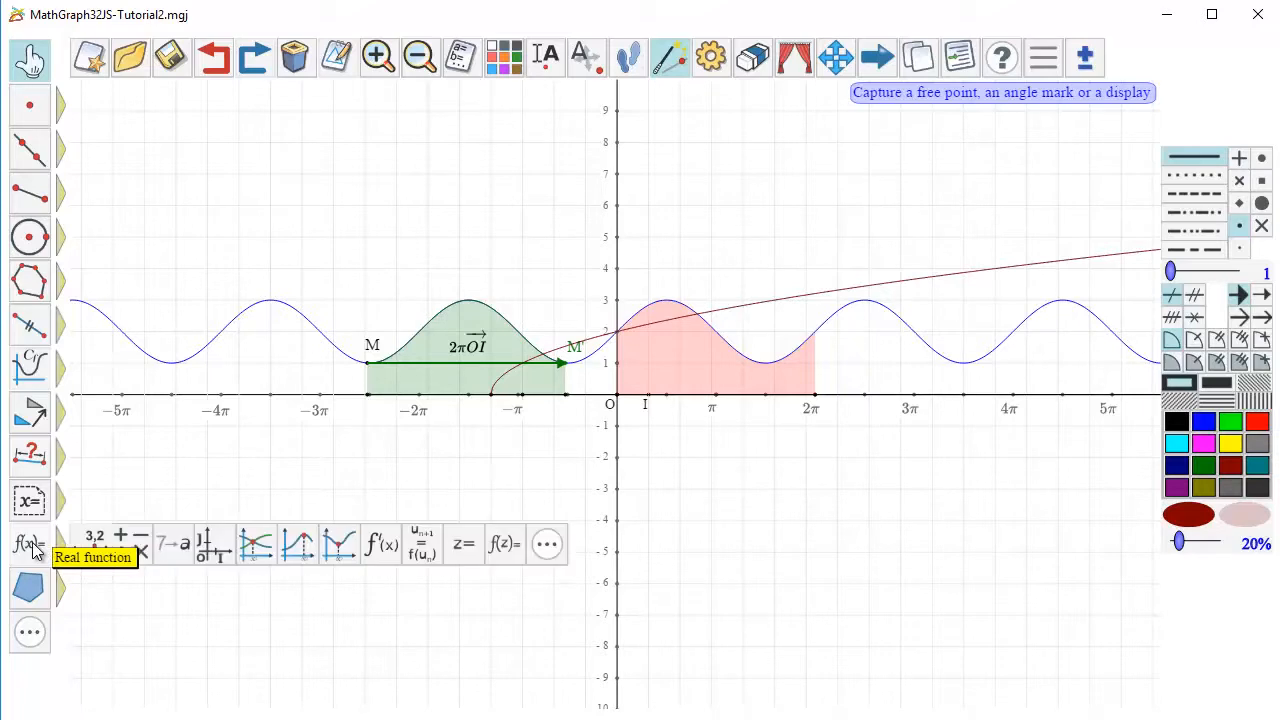
left_click(256, 551)
left_click(622, 240)
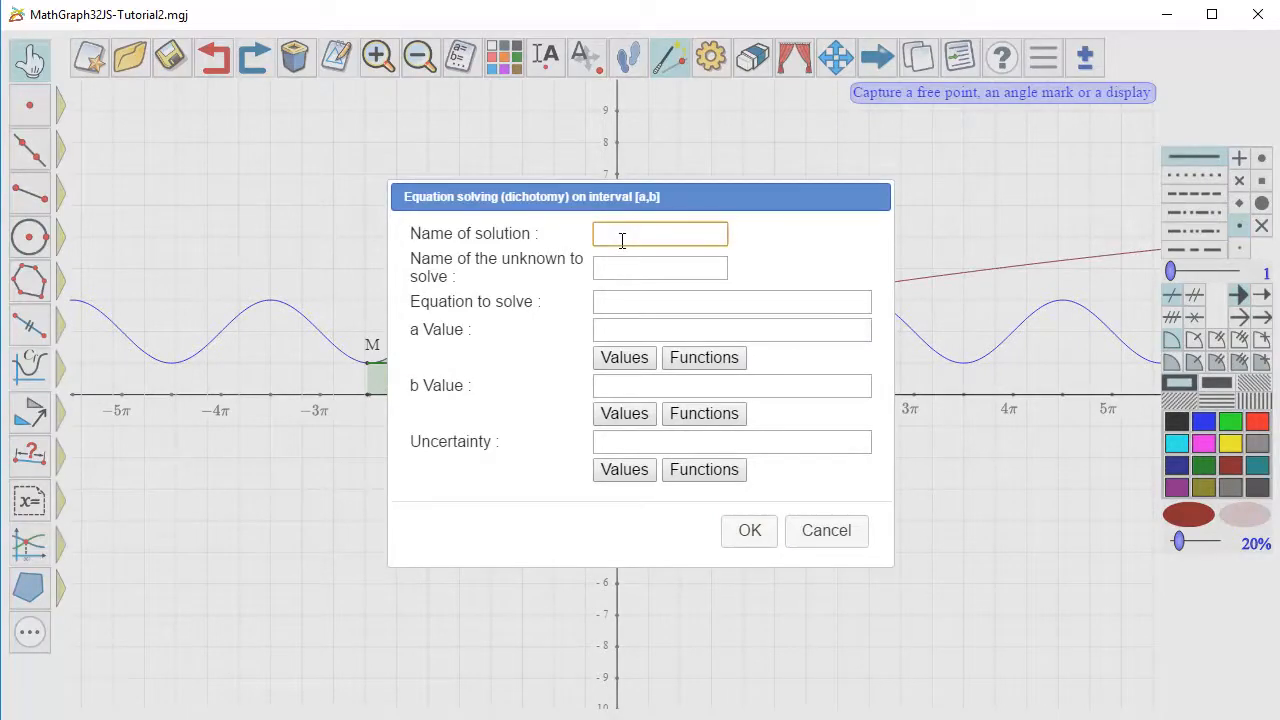
left_click(616, 268)
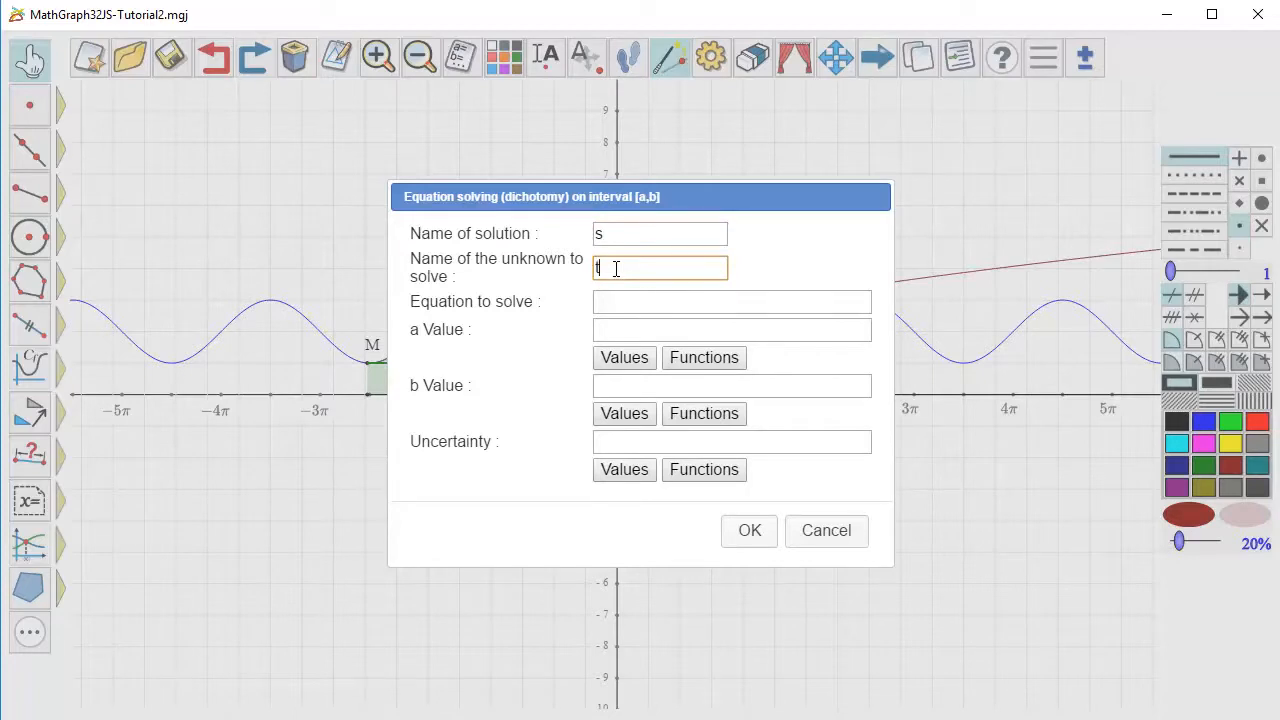
left_click(621, 299)
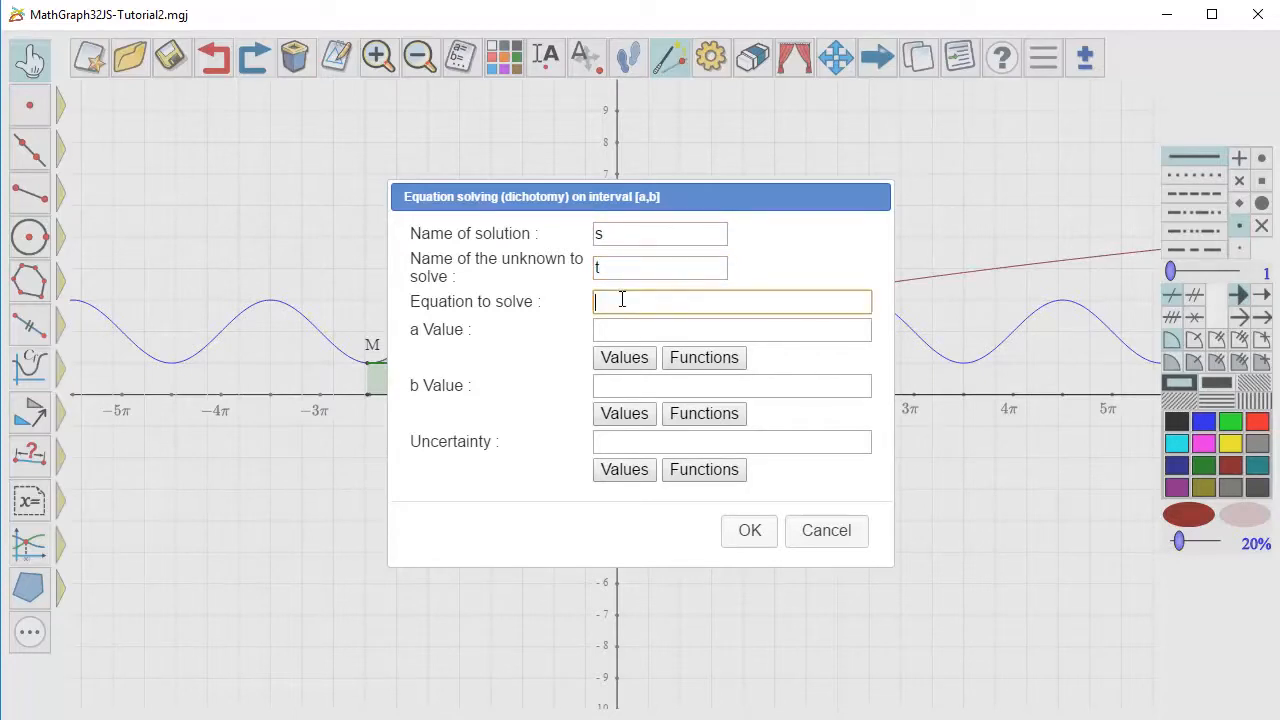
type("f(t)=g(t")
Solve the equation on the interval from -3 to -2 with an uncertainty of 0.00000001
left_click(662, 336)
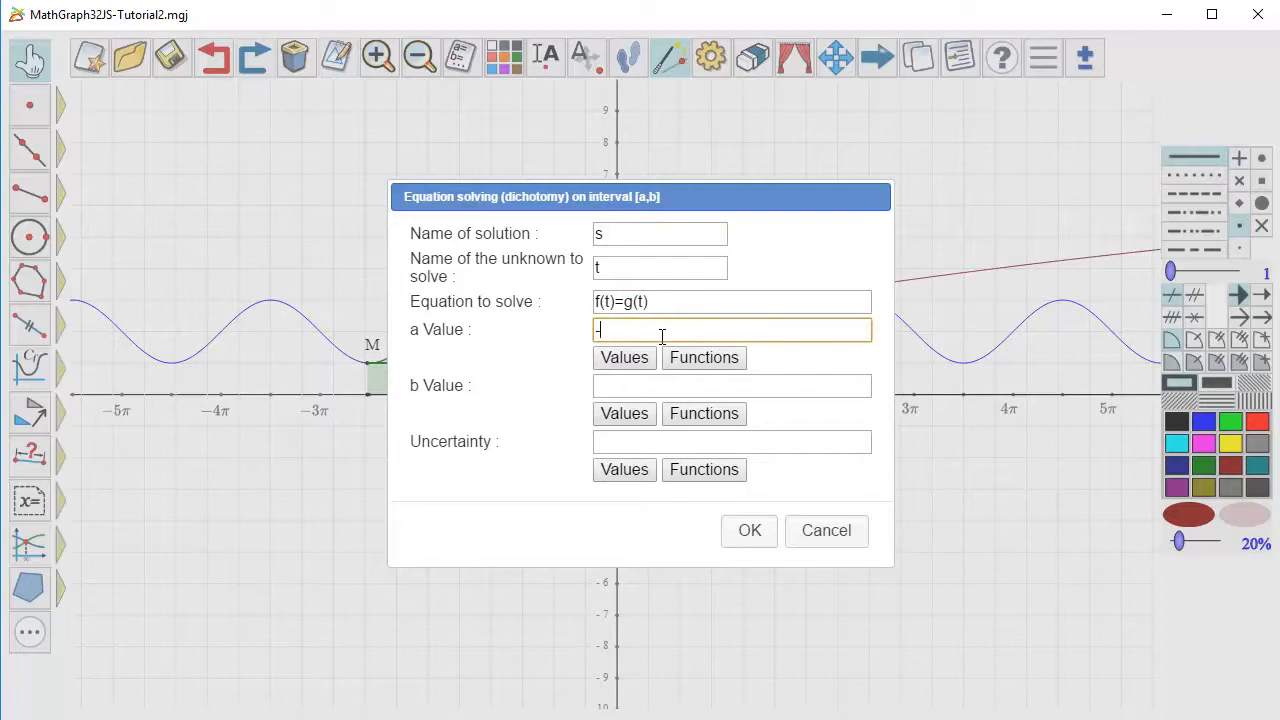
left_click(626, 387)
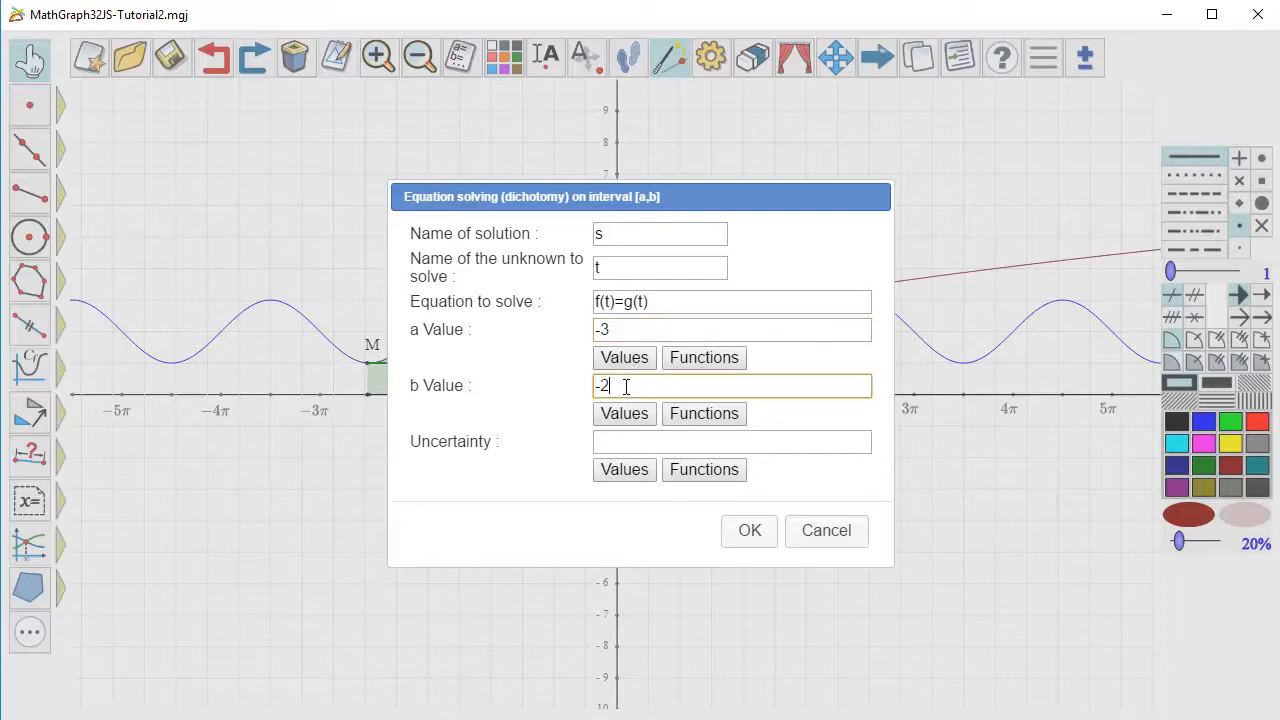
left_click(624, 441)
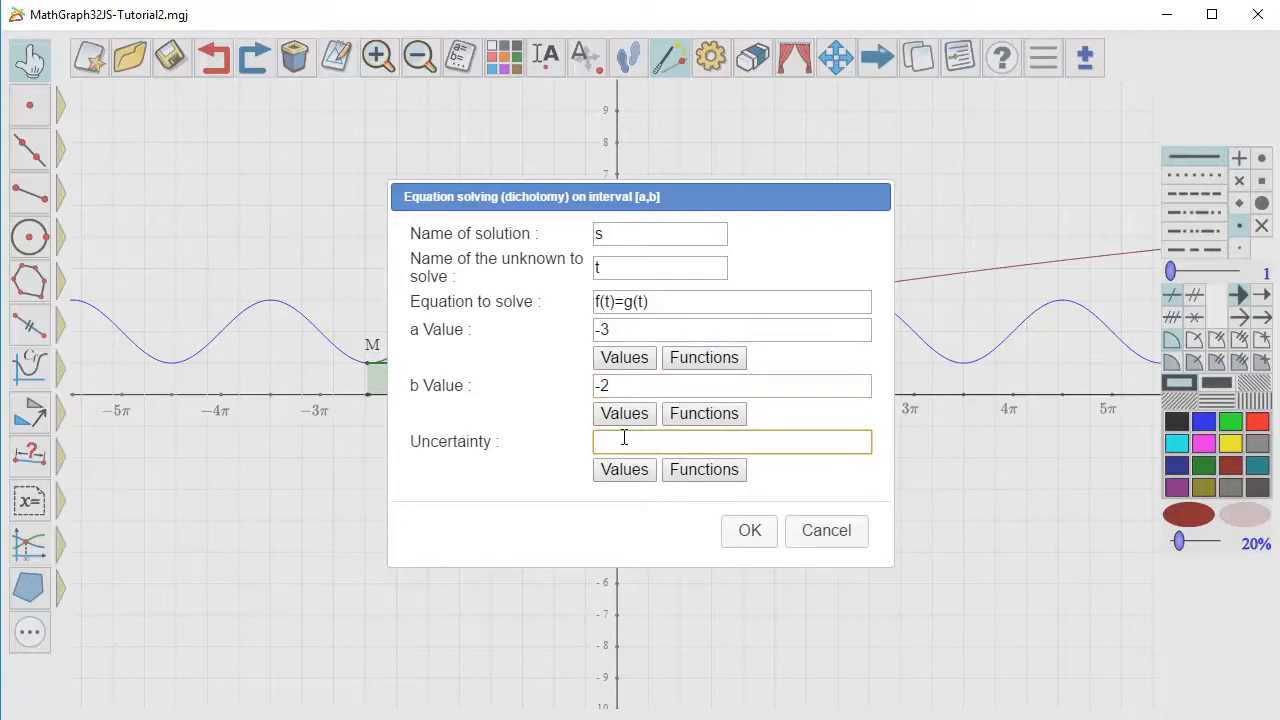
type("0.00000001")
left_click(750, 532)
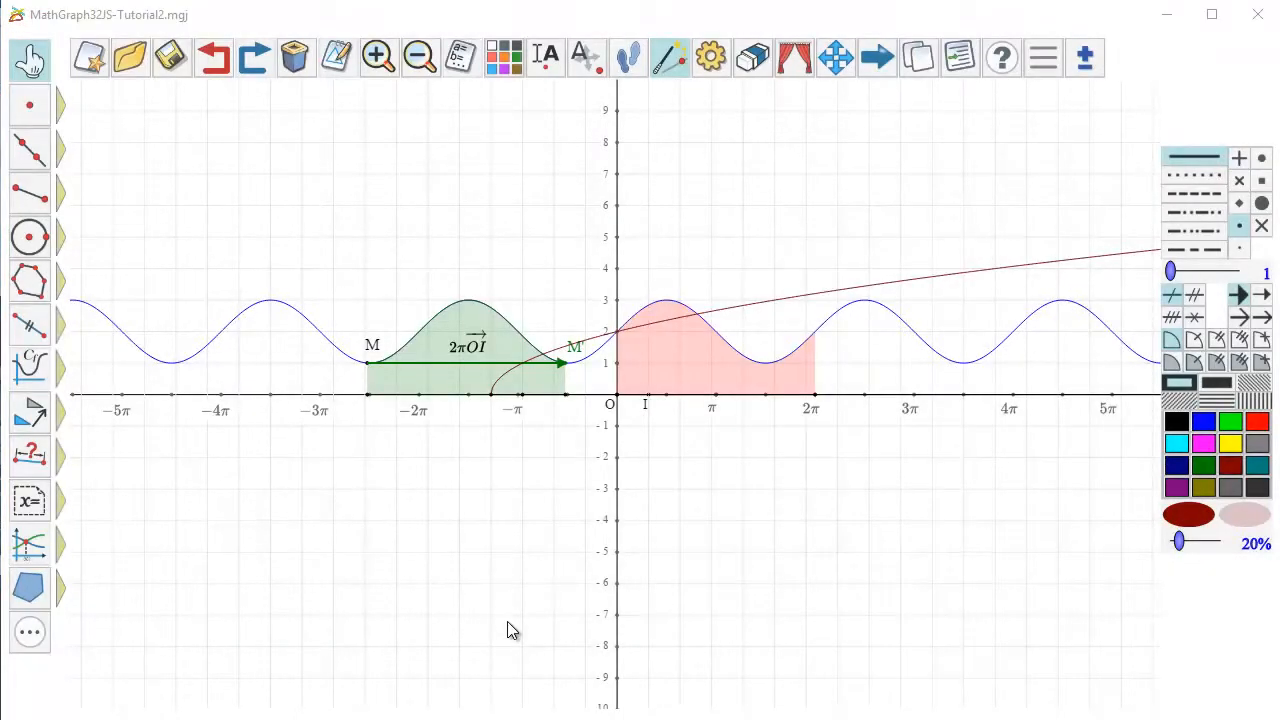
Look up the approximate value of the equation solution s among the figure's numerical objects
left_click(461, 60)
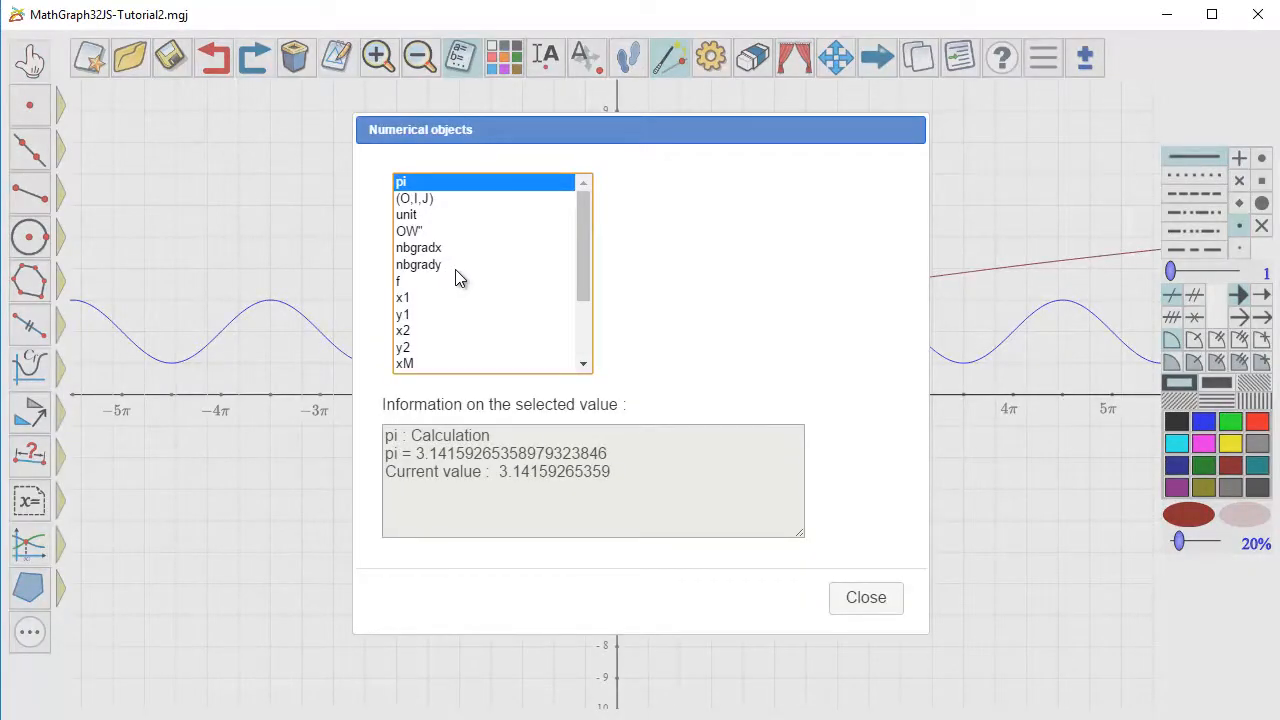
scroll(457, 270, "down", 2)
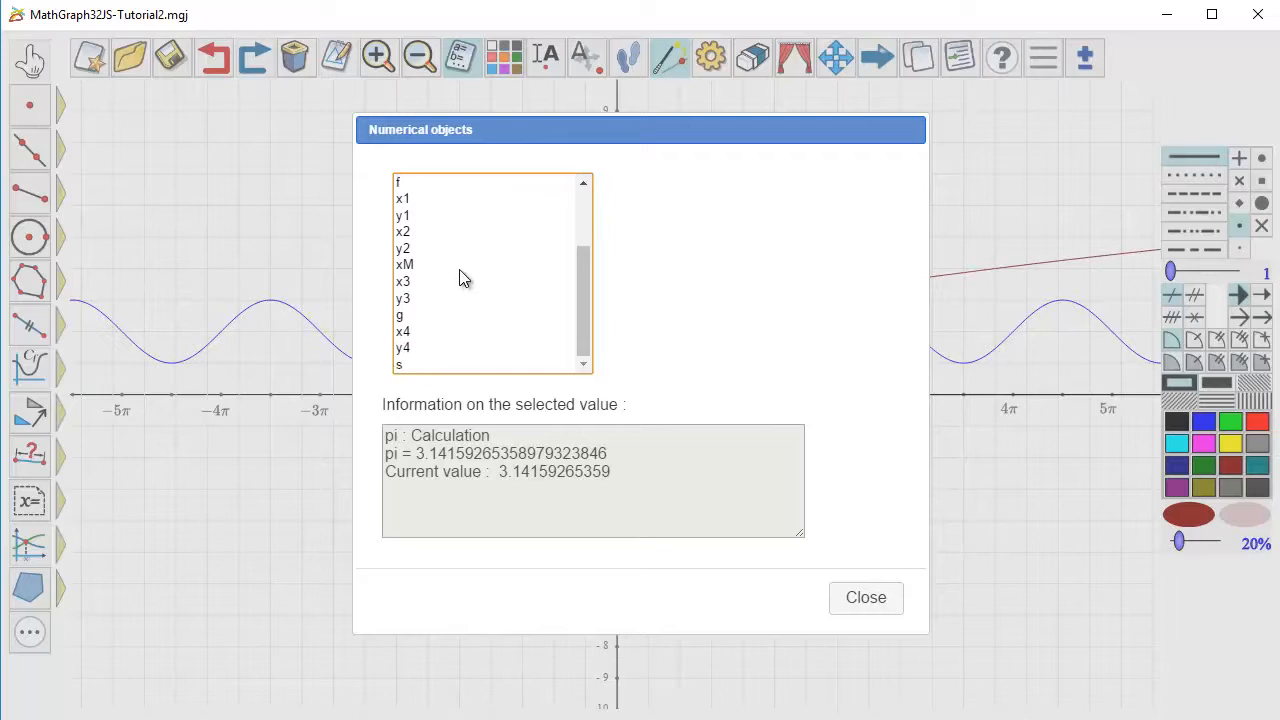
left_click(405, 368)
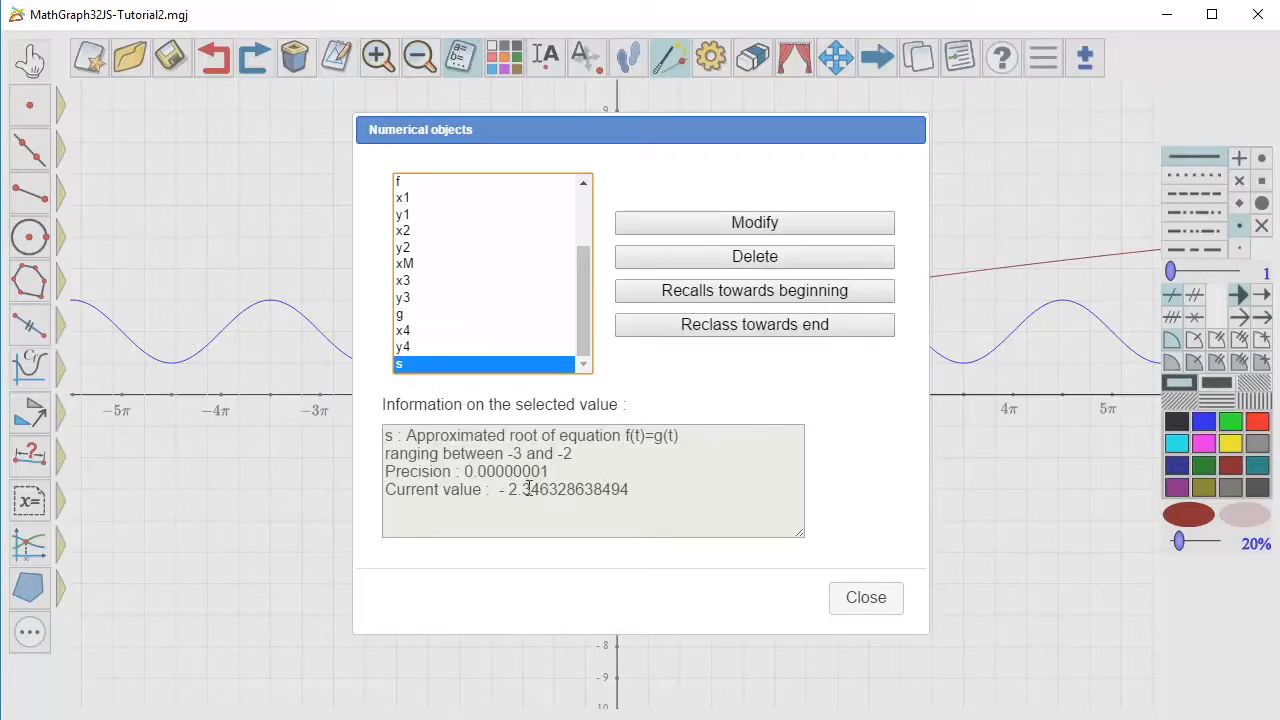
left_click(857, 595)
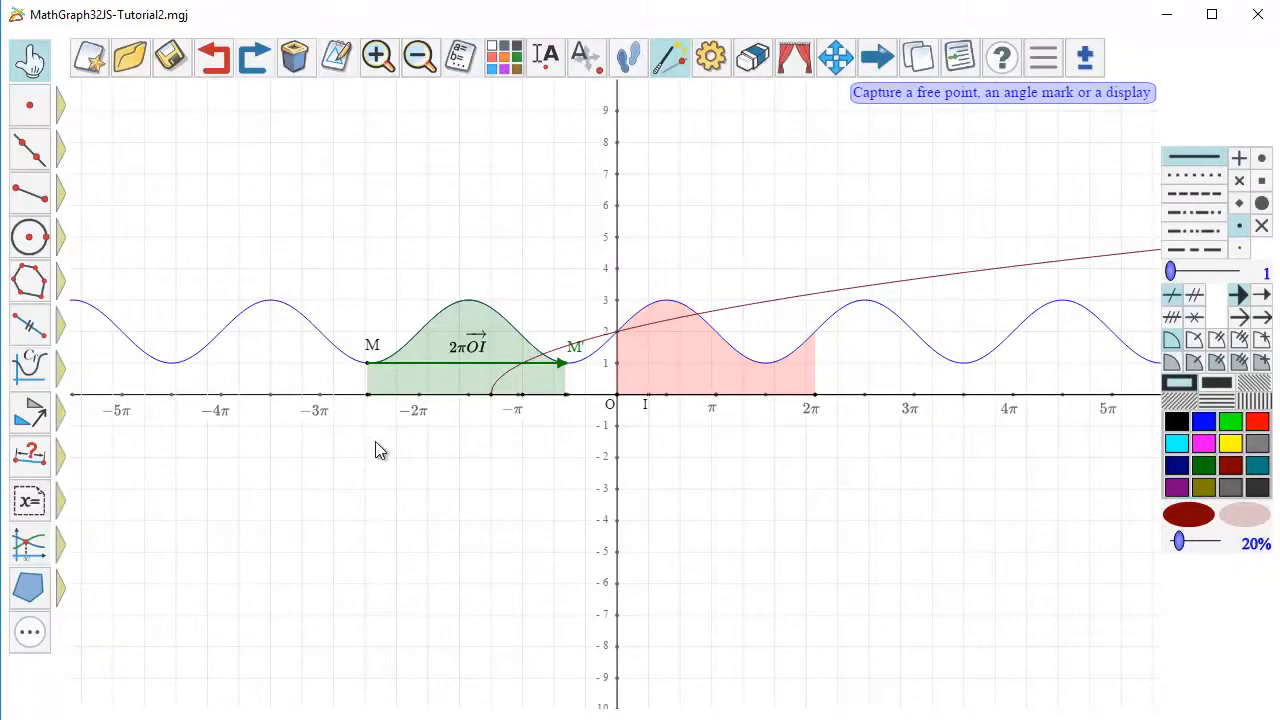
Place a value display of s in the empty area above the curves, with the starting string "s ≈ "
left_click(33, 503)
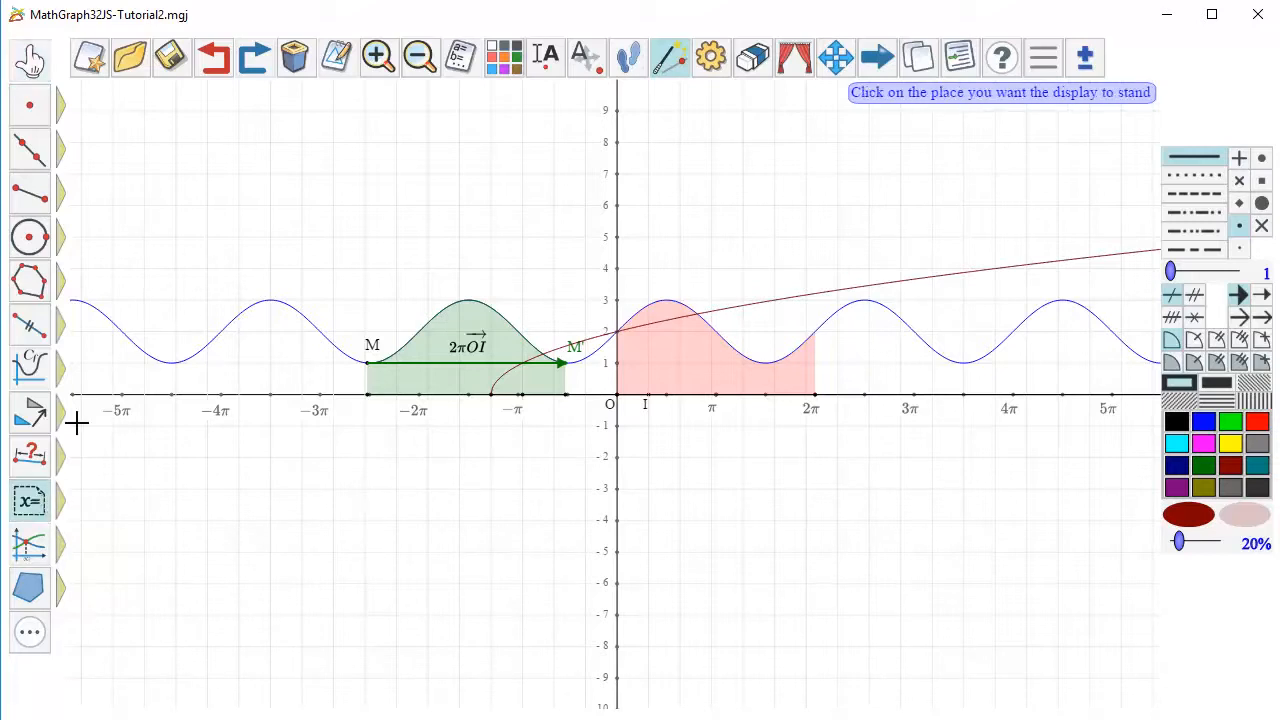
left_click(127, 128)
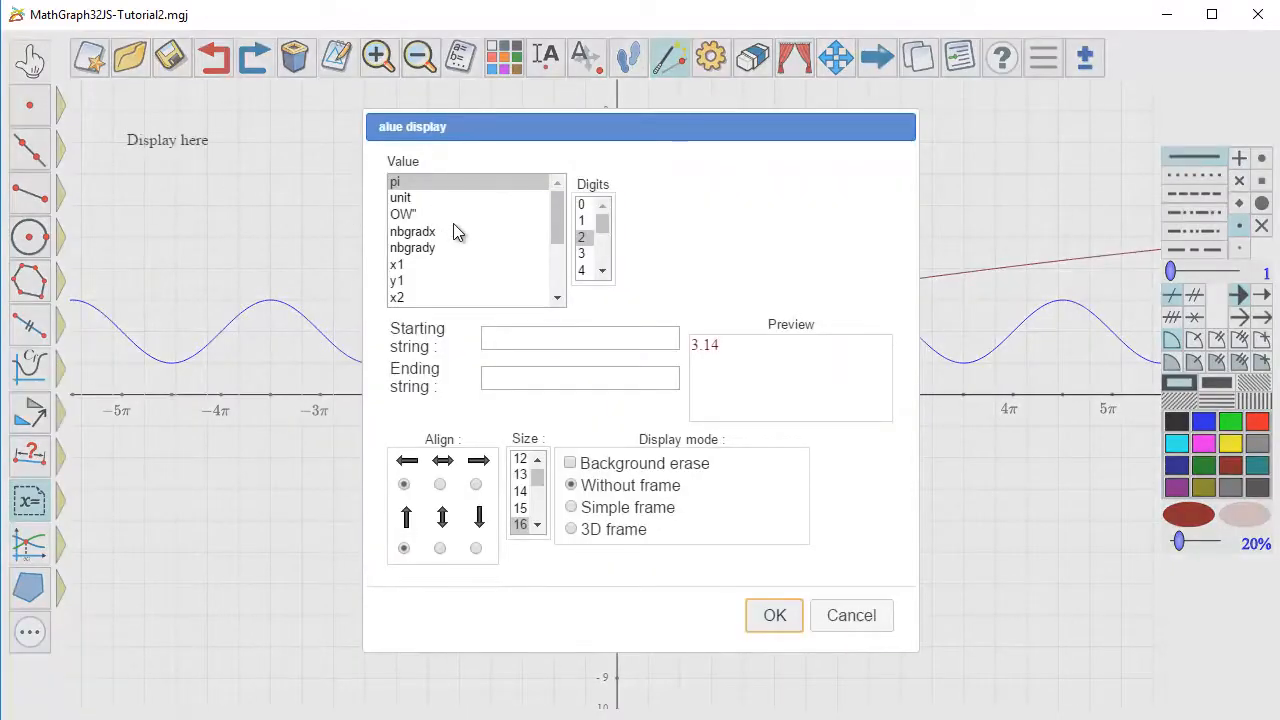
scroll(453, 230, "down", 3)
left_click(410, 298)
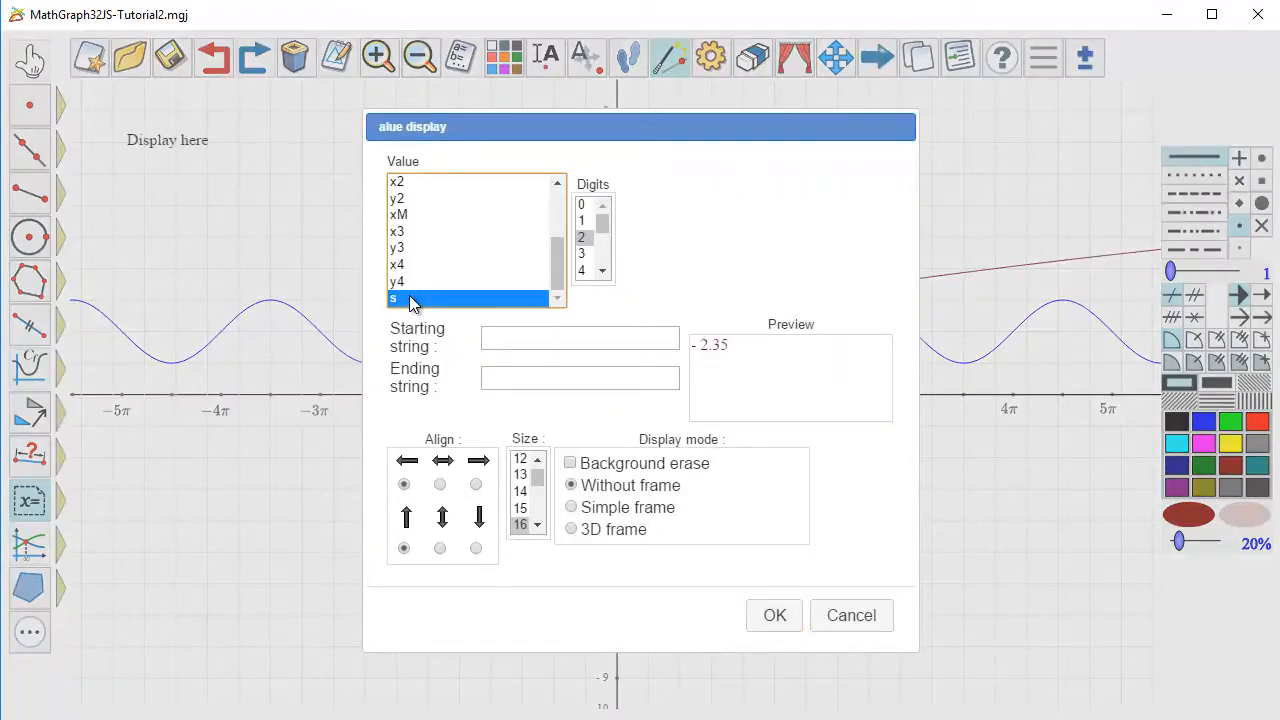
left_click(517, 344)
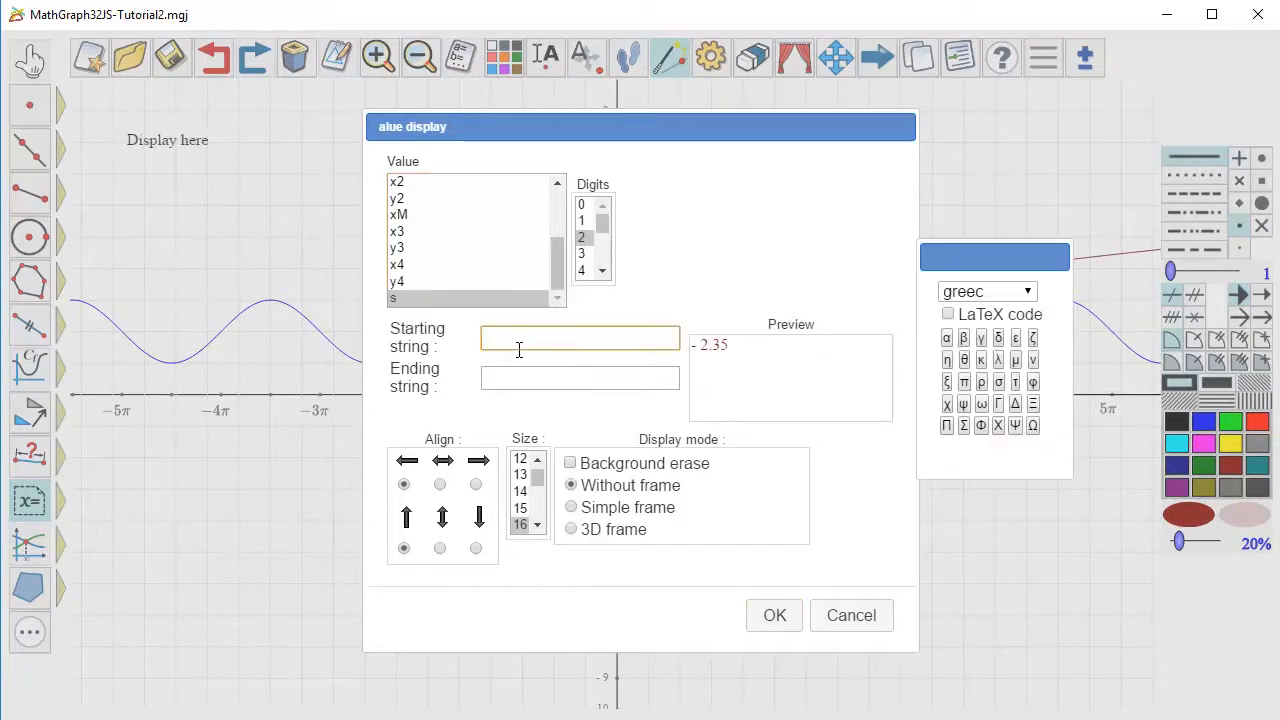
type("s")
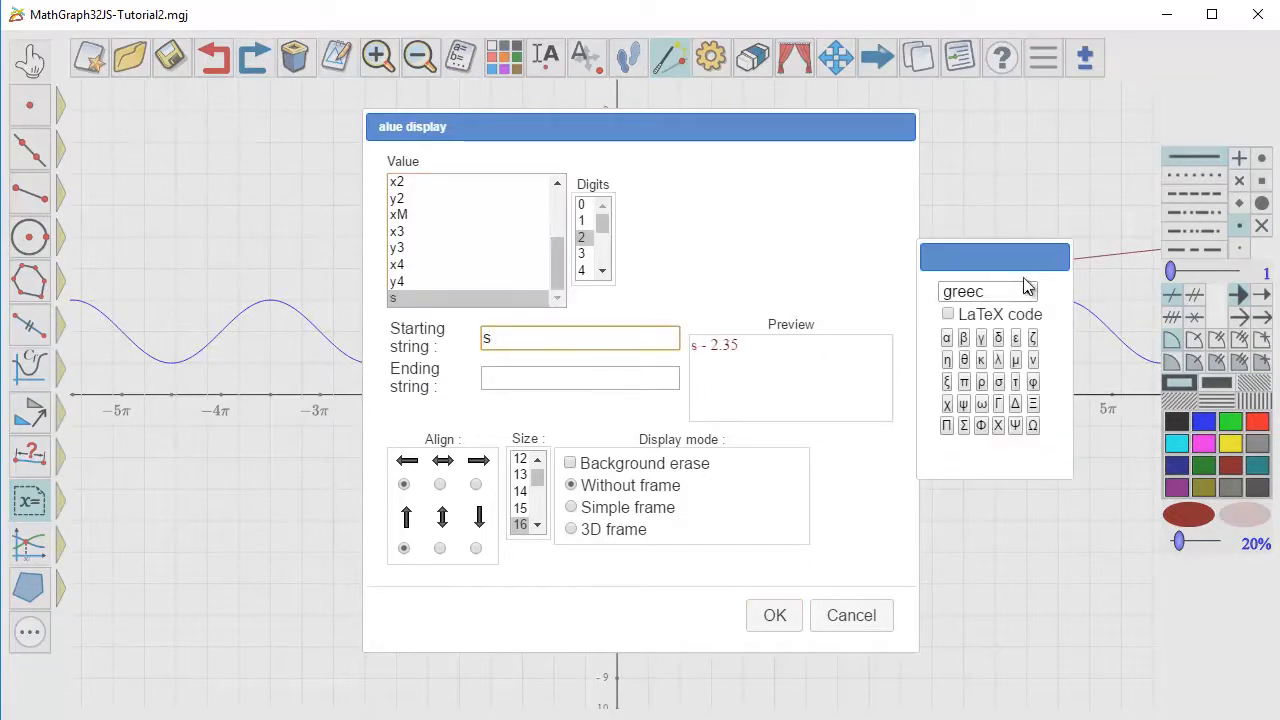
left_click(1027, 290)
left_click(966, 331)
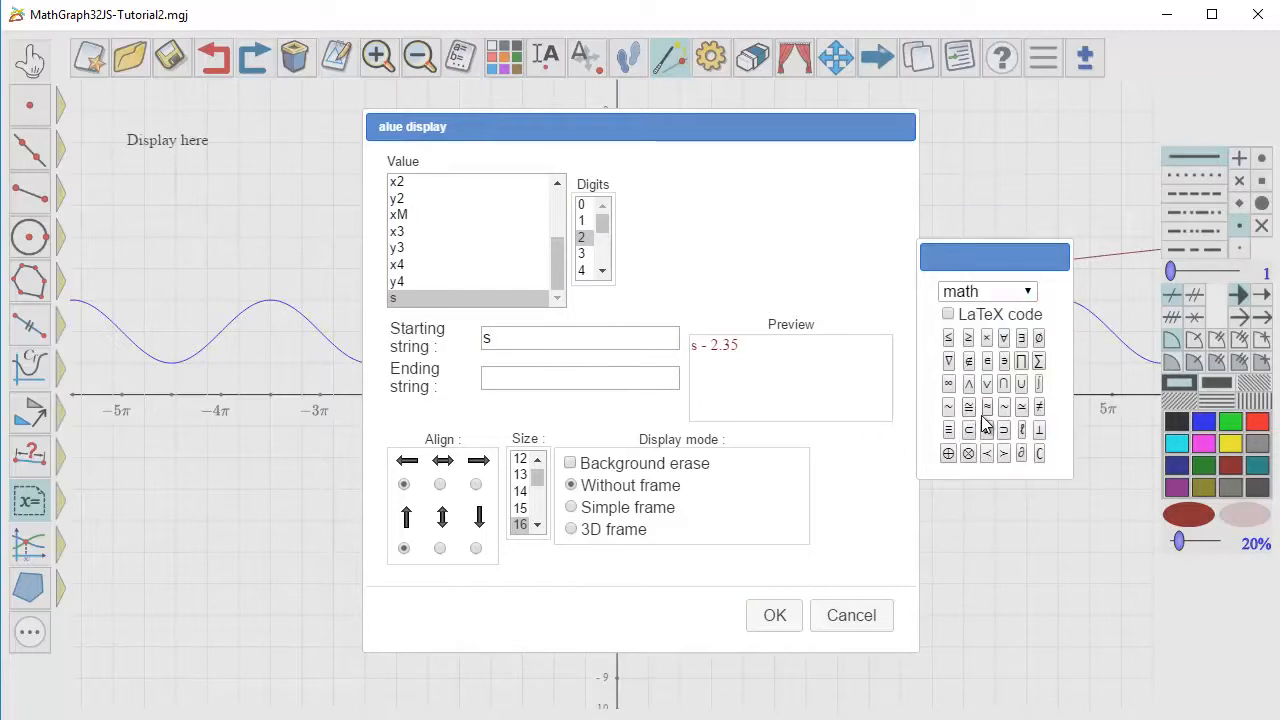
left_click(987, 408)
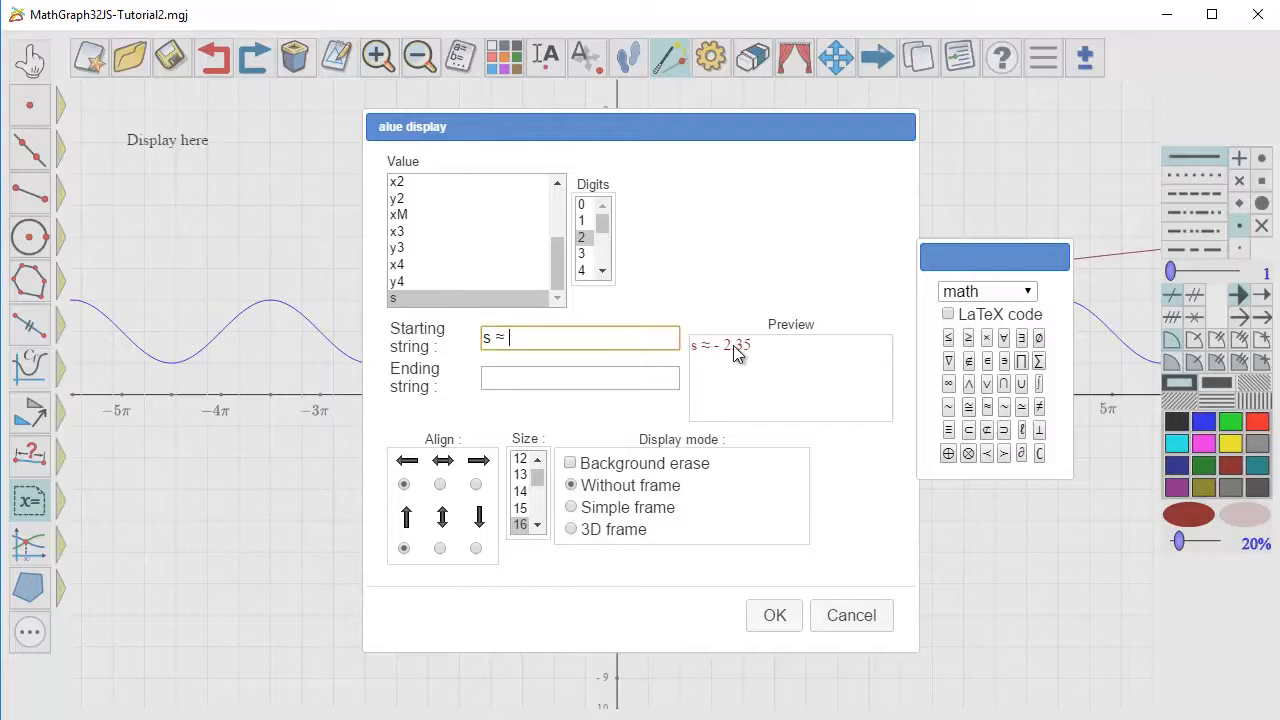
Show the displayed value of s with 4 digits and background erase, and create the display
left_click(582, 271)
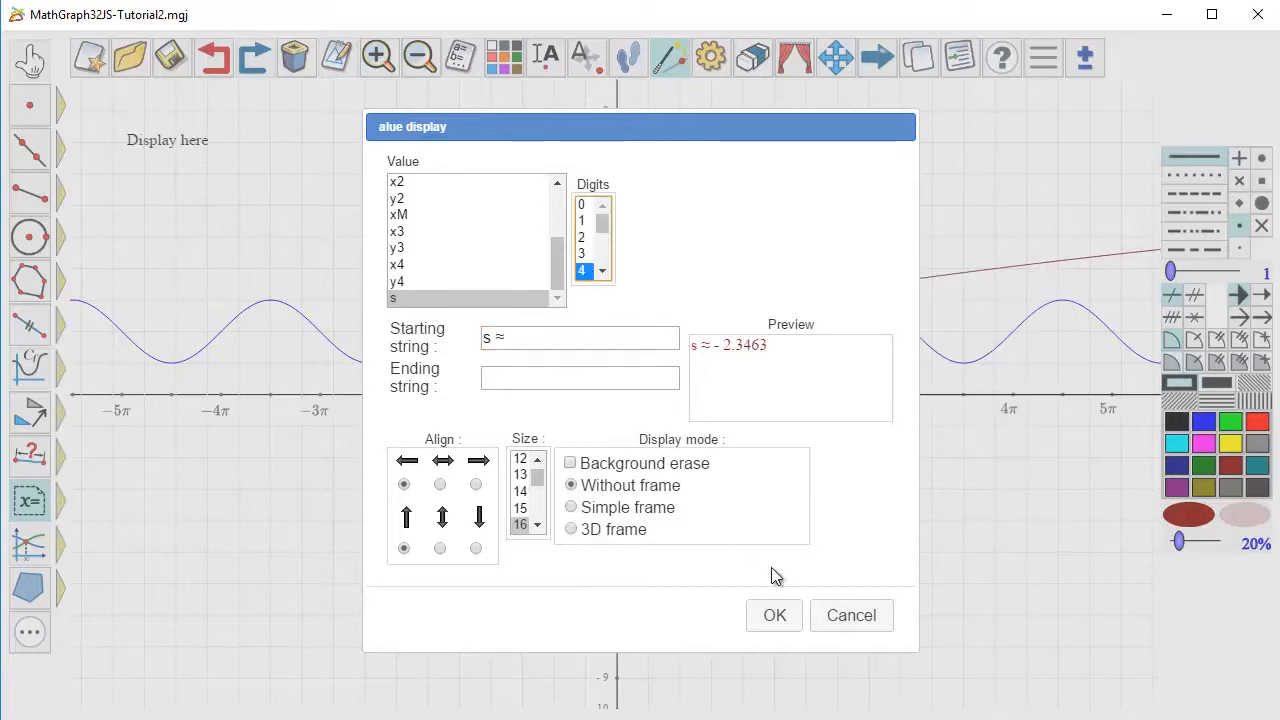
left_click(572, 464)
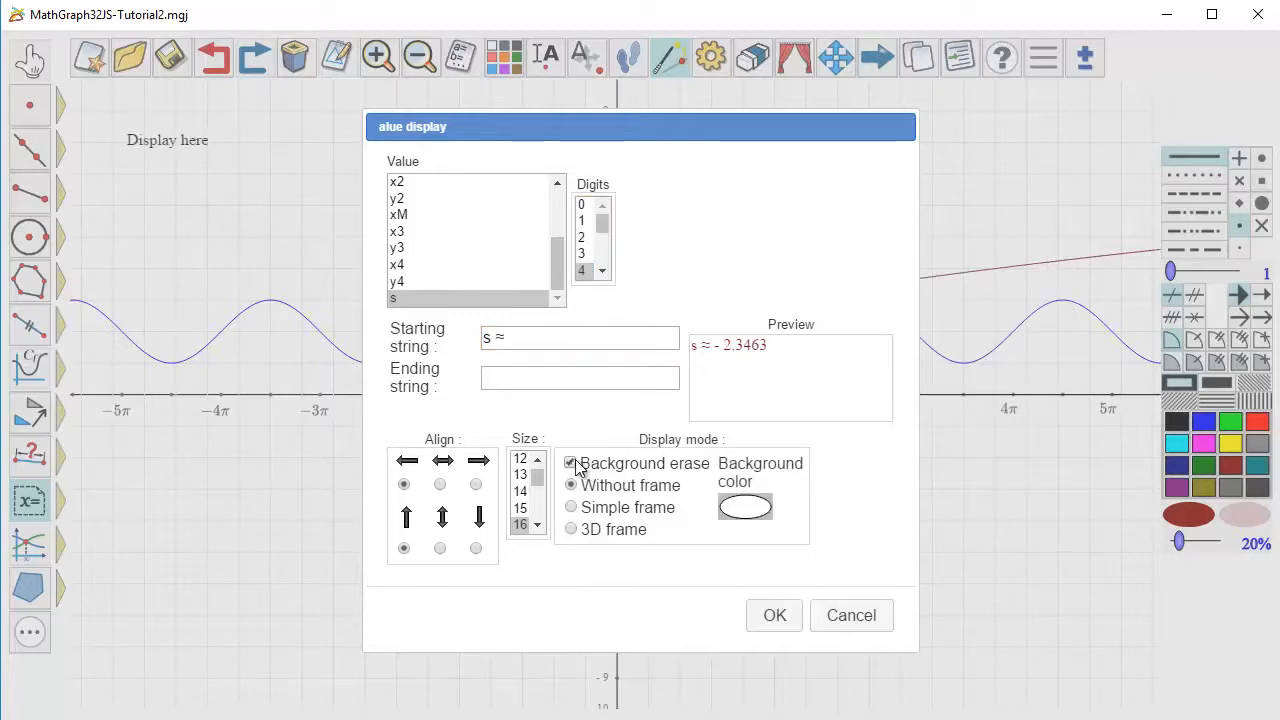
left_click(760, 617)
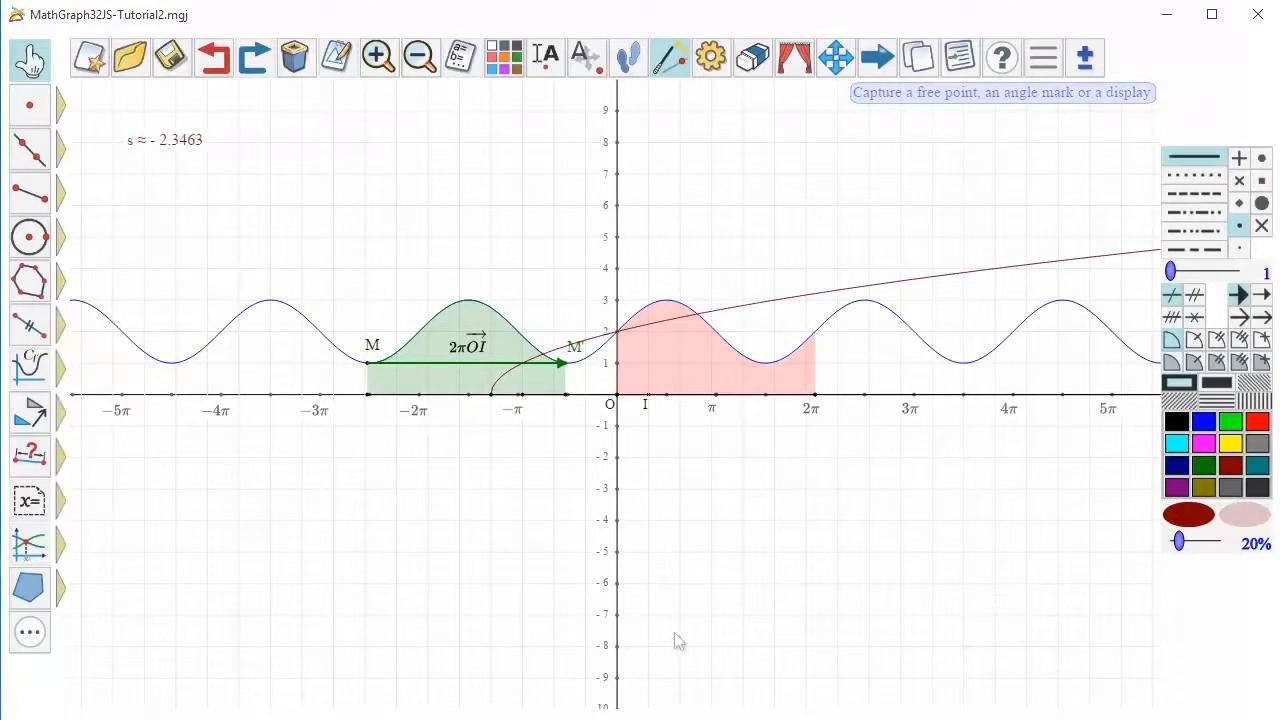
Create a red point through coordinates in frame (O,I,J) with abscissa s and ordinate f(s)
left_click(1256, 424)
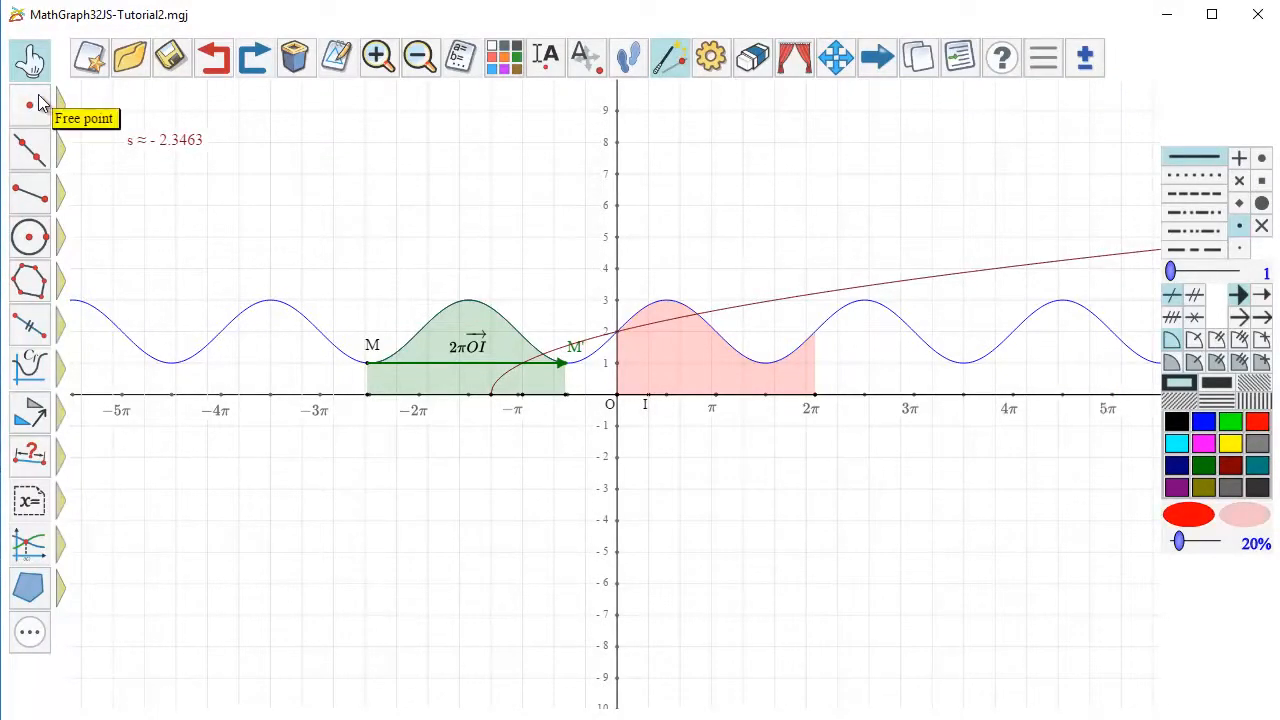
mouse_move(43, 106)
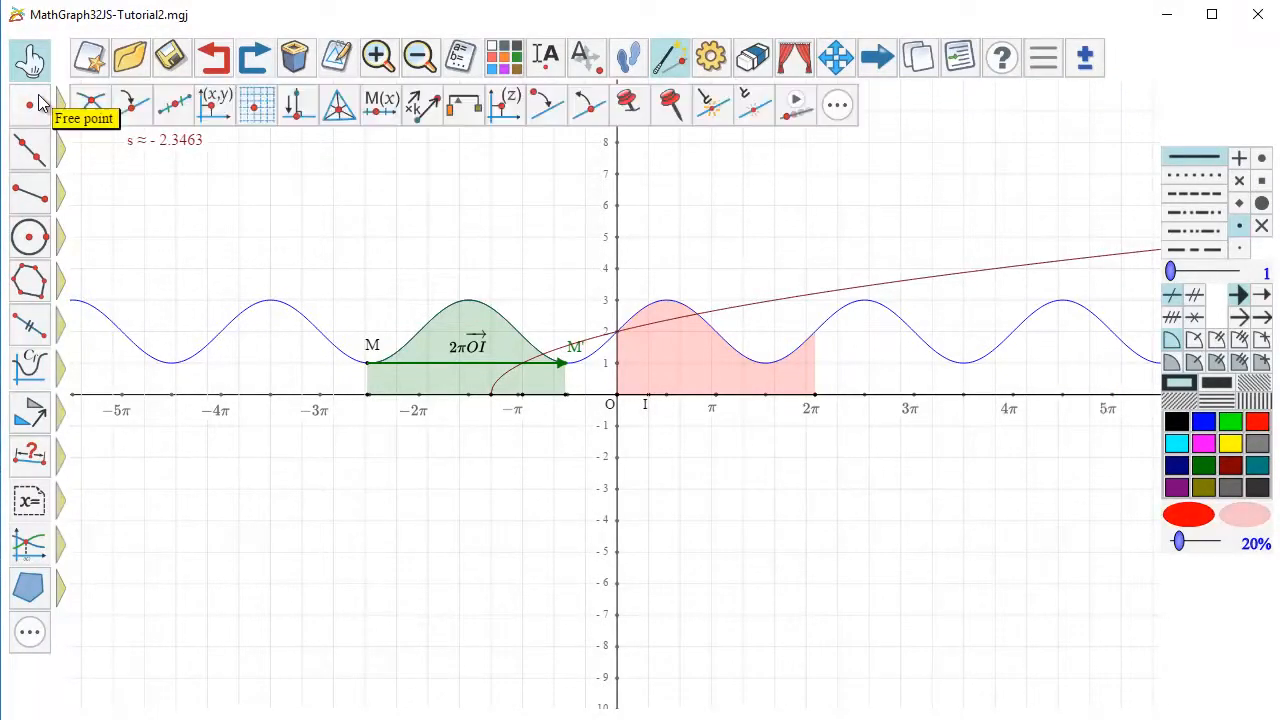
left_click(212, 110)
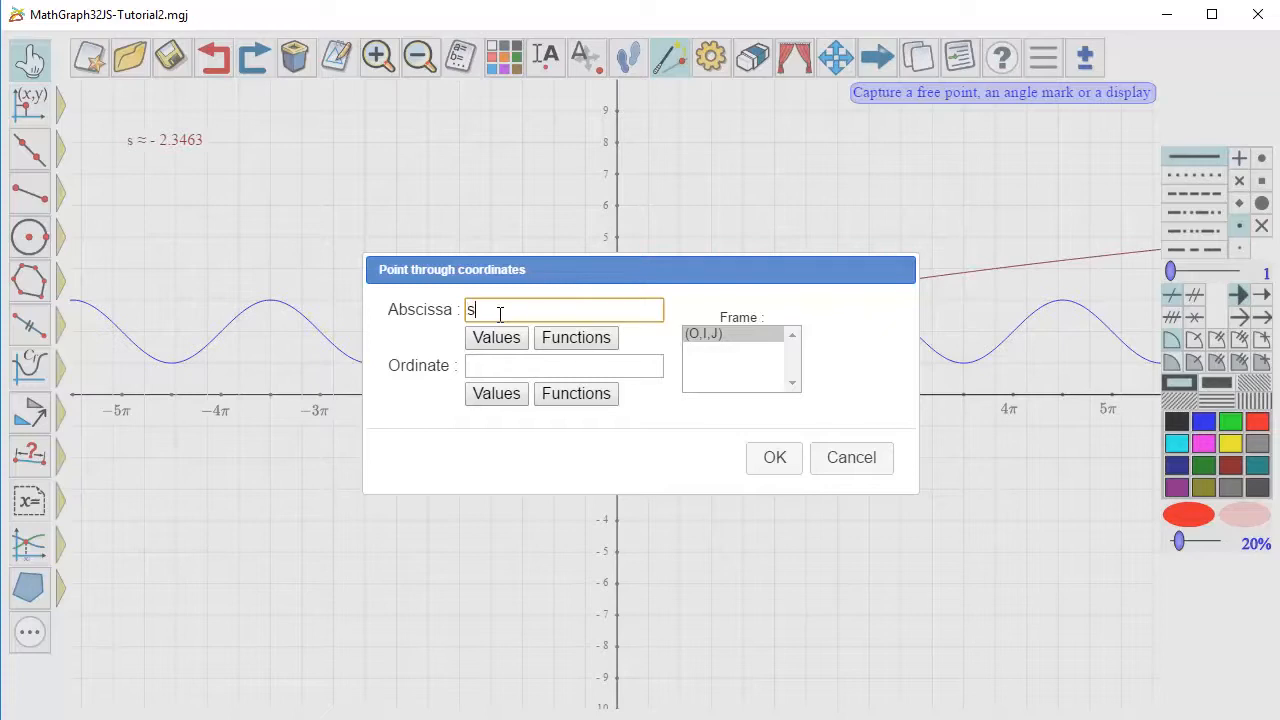
left_click(481, 368)
type("f(s")
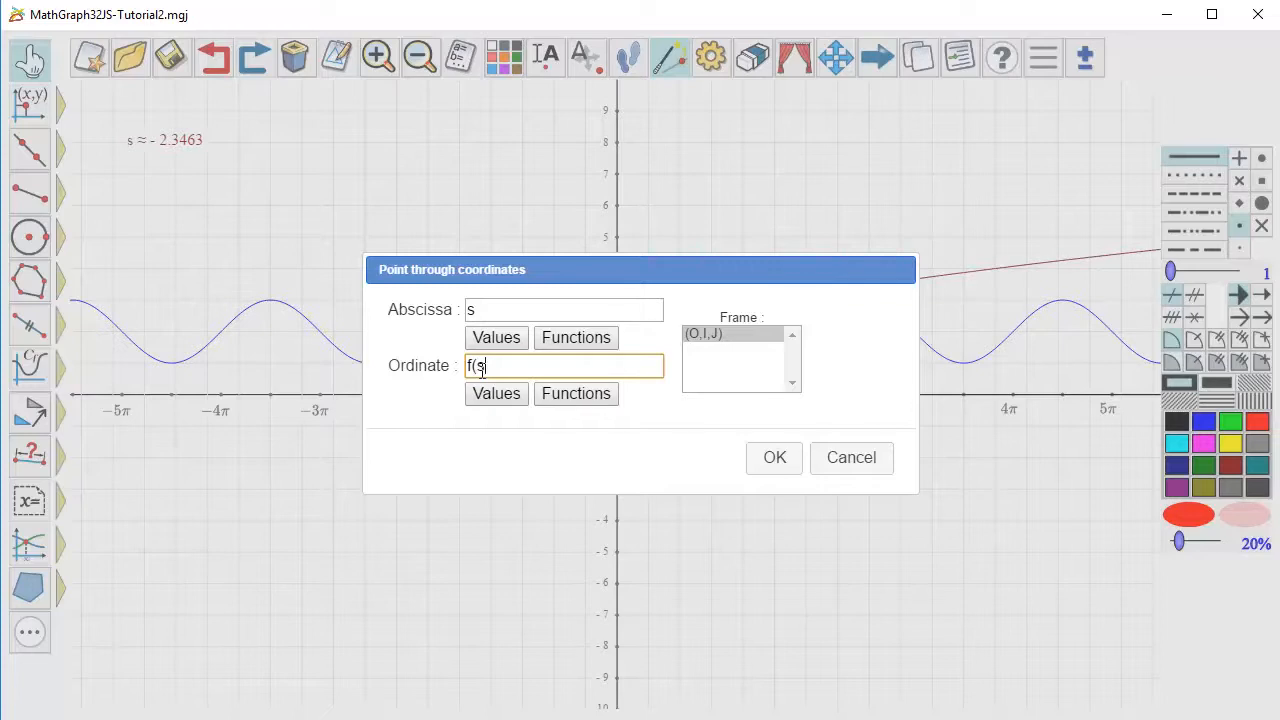
left_click(760, 457)
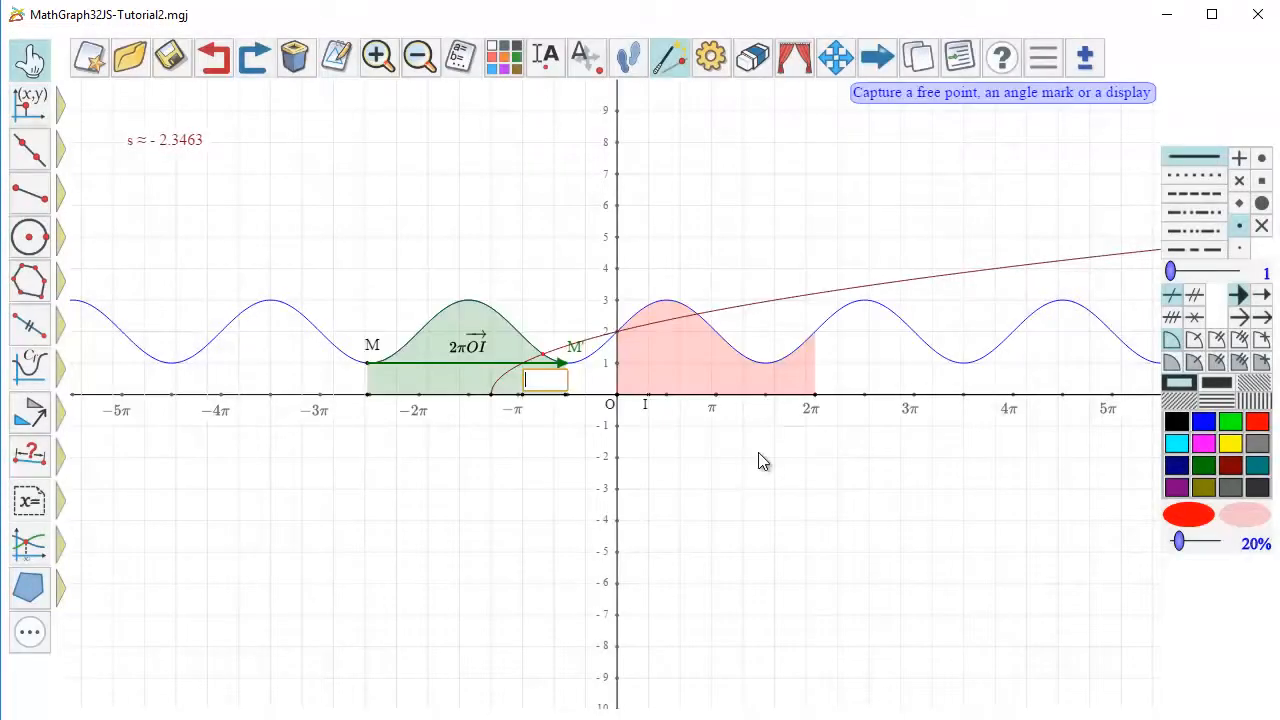
Create a second red point on the x-axis of frame (O,I,J), with abscissa s
left_click(30, 103)
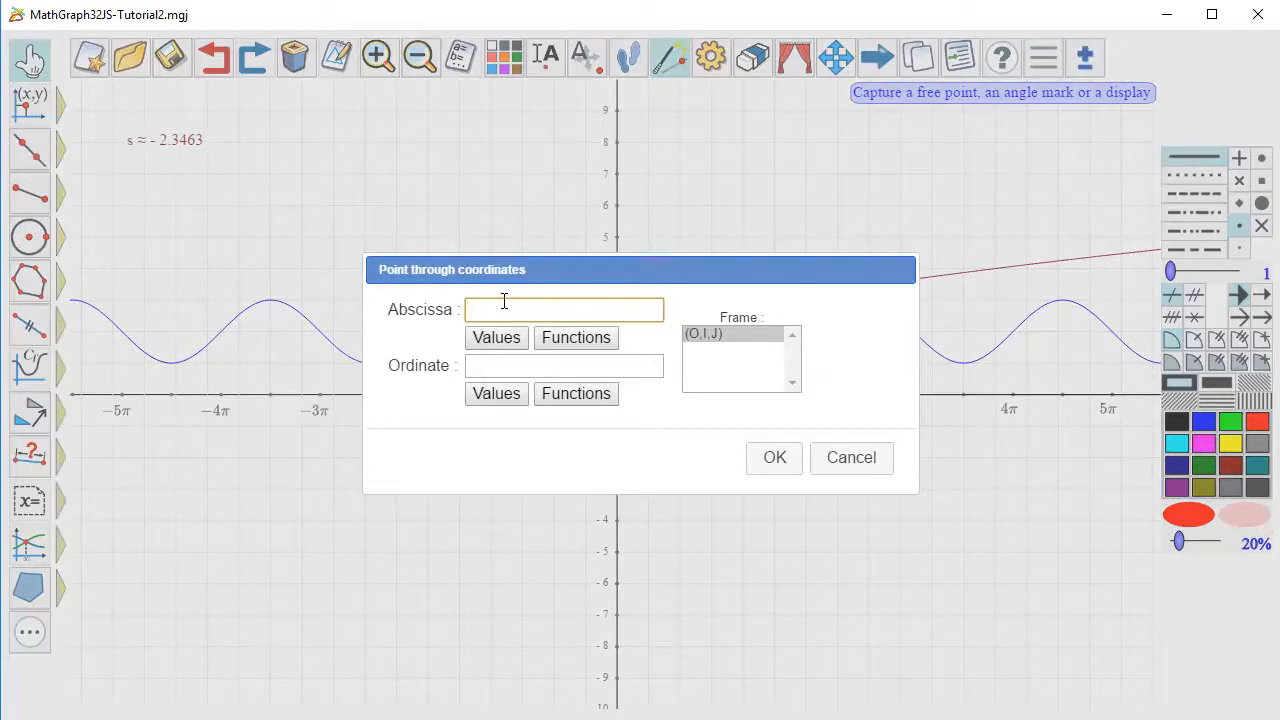
key("Tab")
left_click(778, 458)
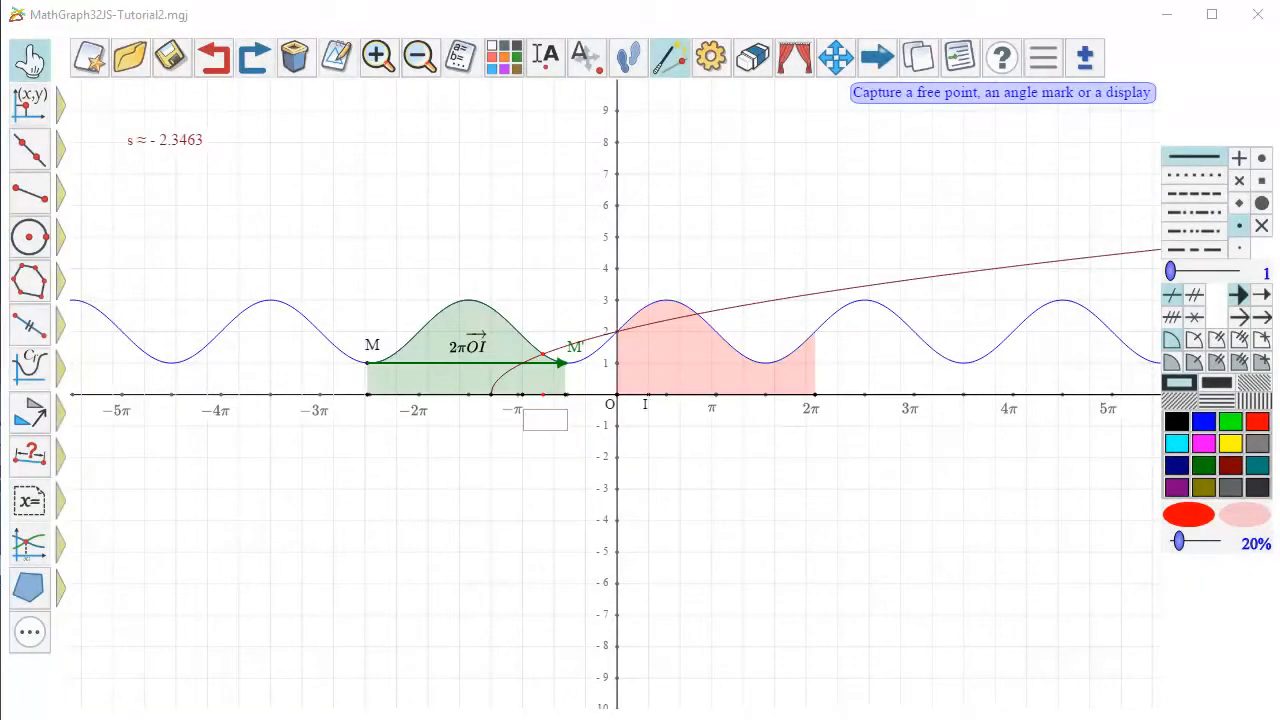
Draw a dotted red segment from the new point on the x-axis up to the curves' intersection point
left_click(1192, 172)
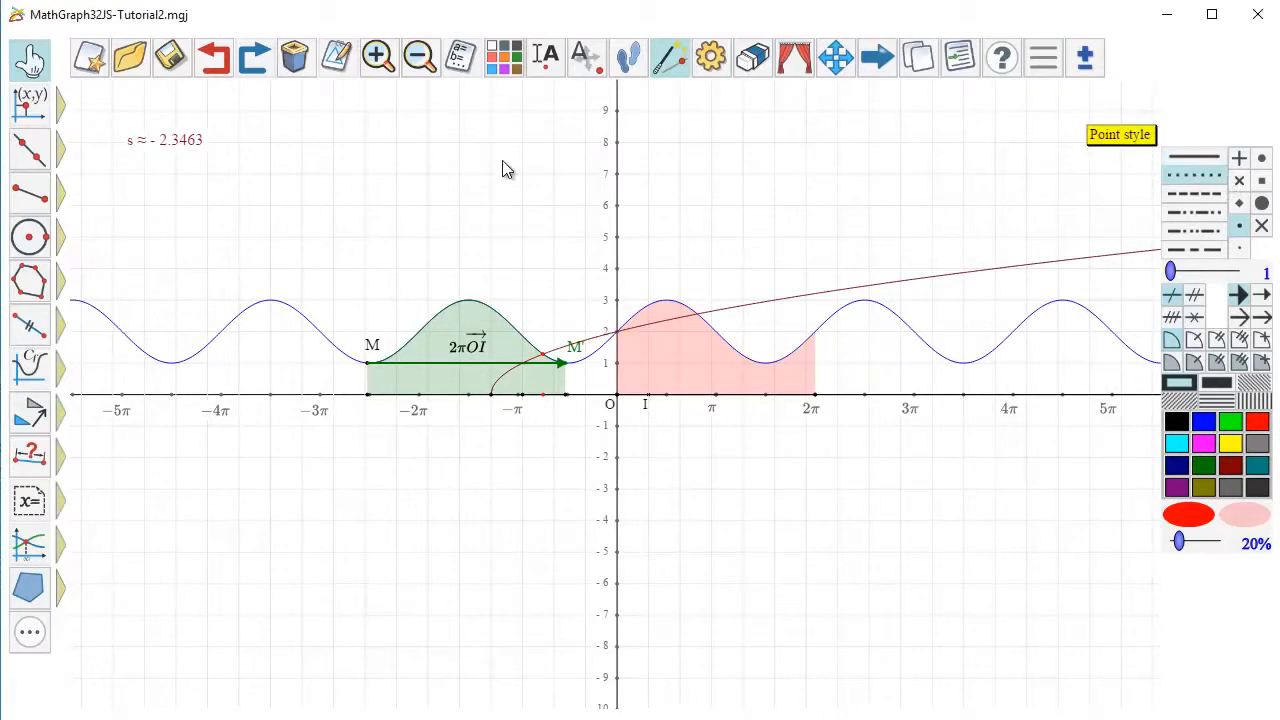
left_click(33, 196)
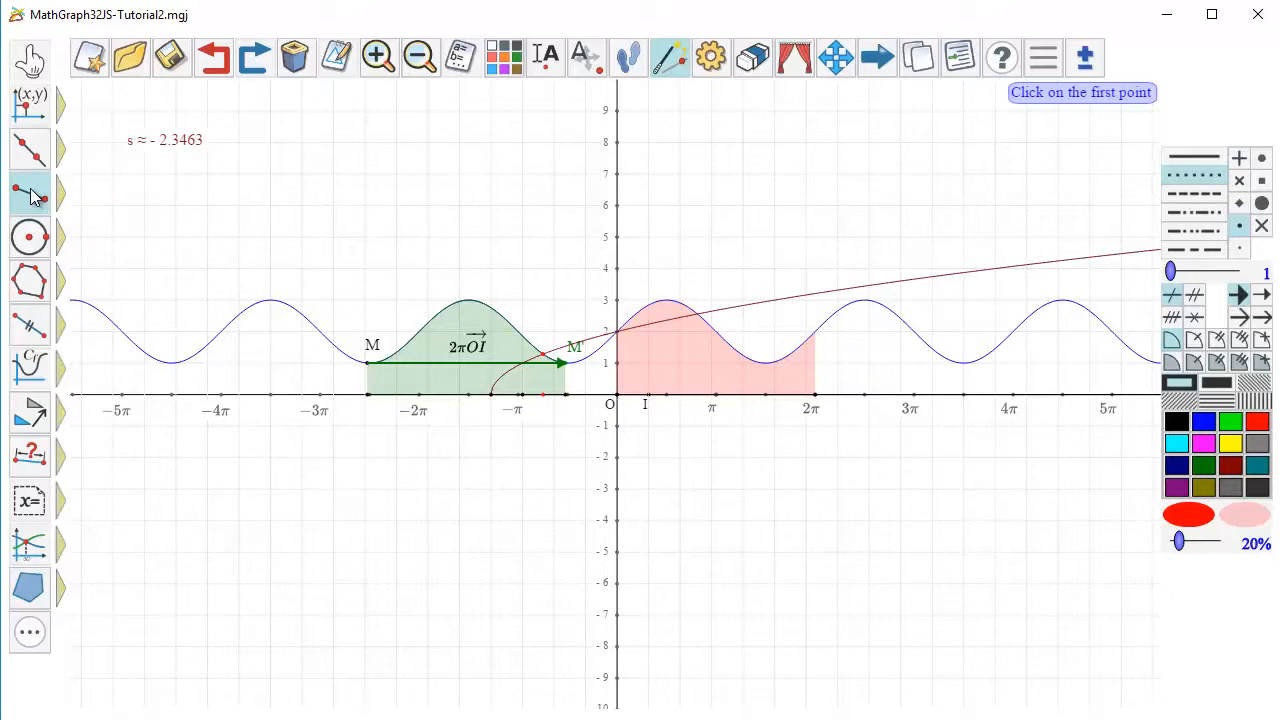
left_click(541, 392)
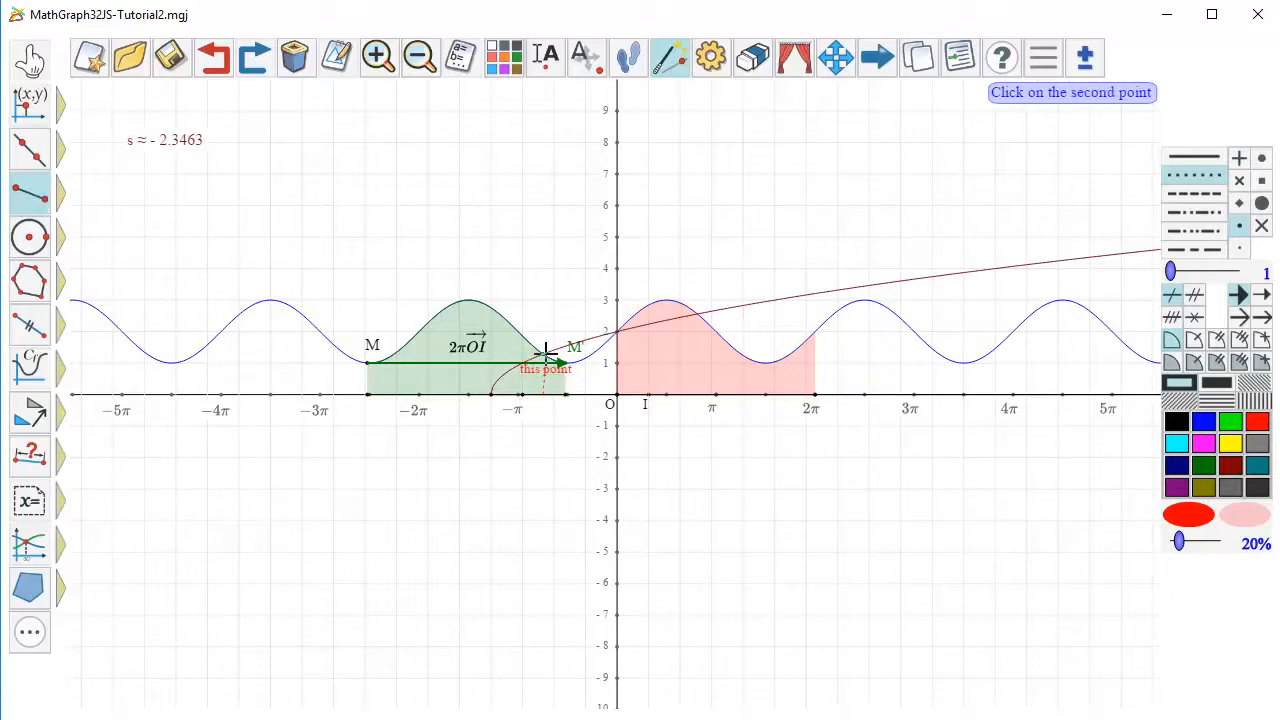
left_click(544, 353)
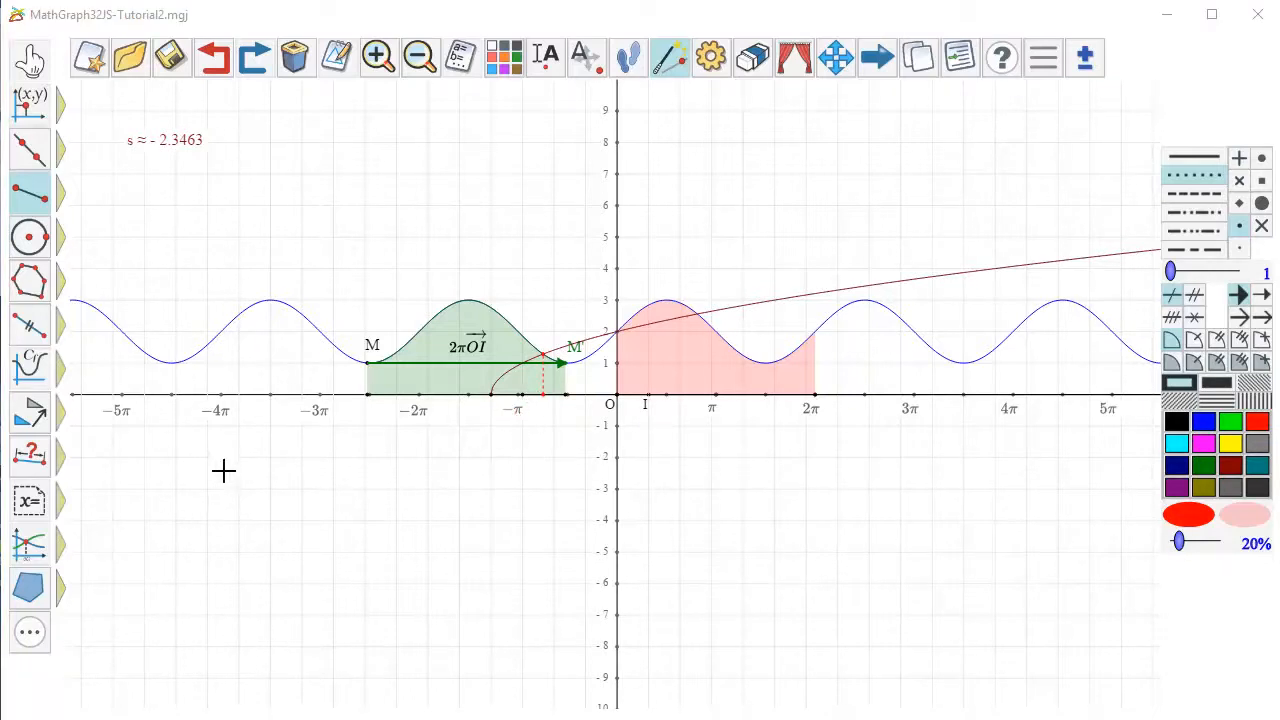
Link a horizontally centred value display of s with 2 digits to the red x-axis point, and shift it slightly below the axis
left_click(31, 505)
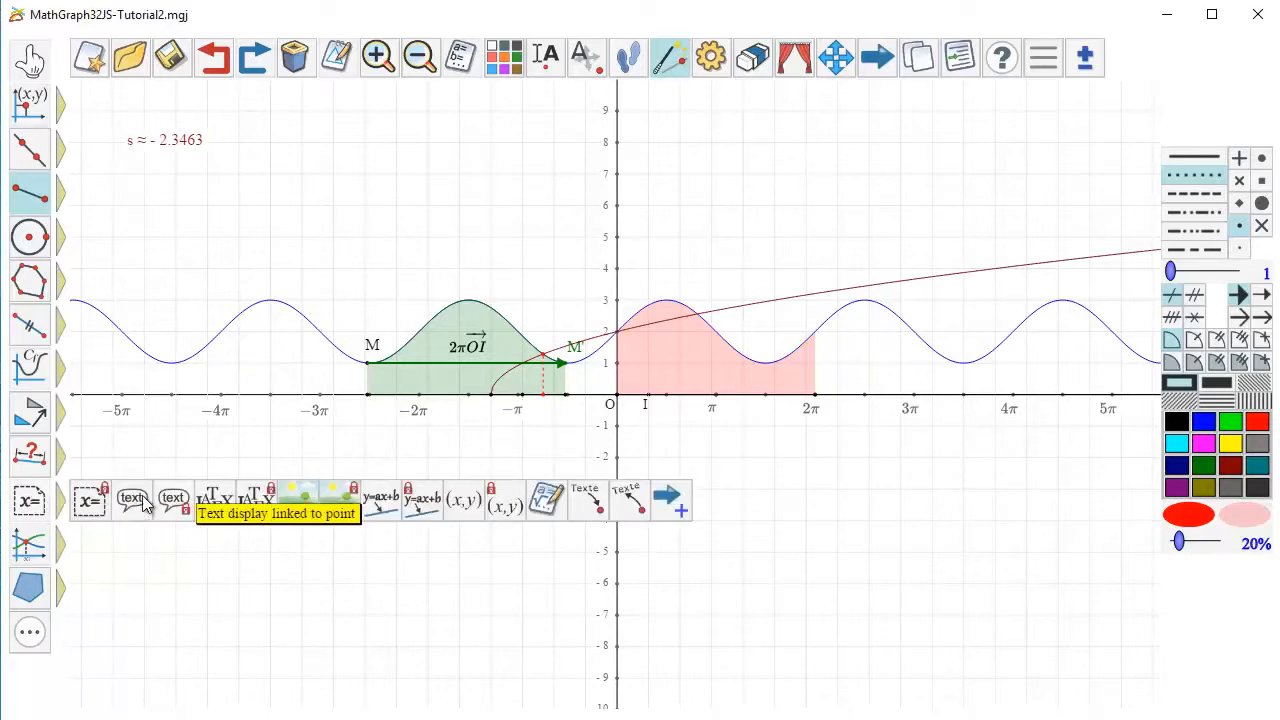
left_click(83, 505)
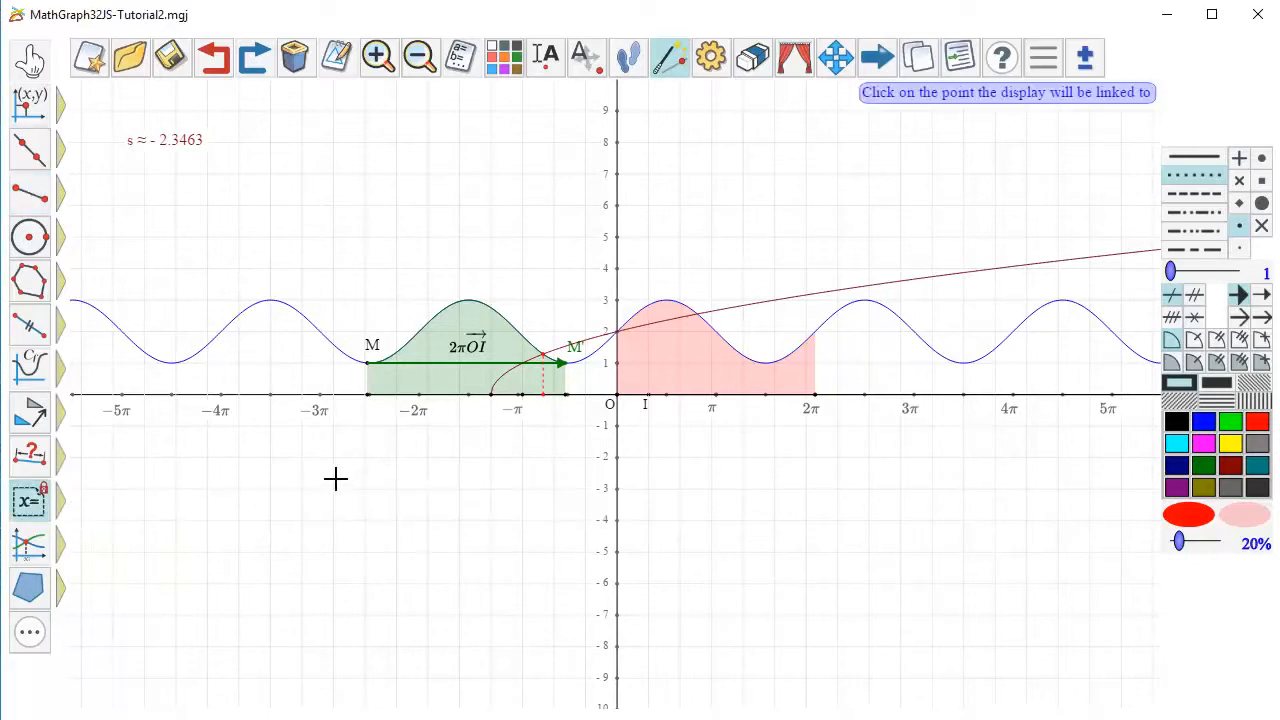
left_click(546, 404)
scroll(465, 237, "down", 3)
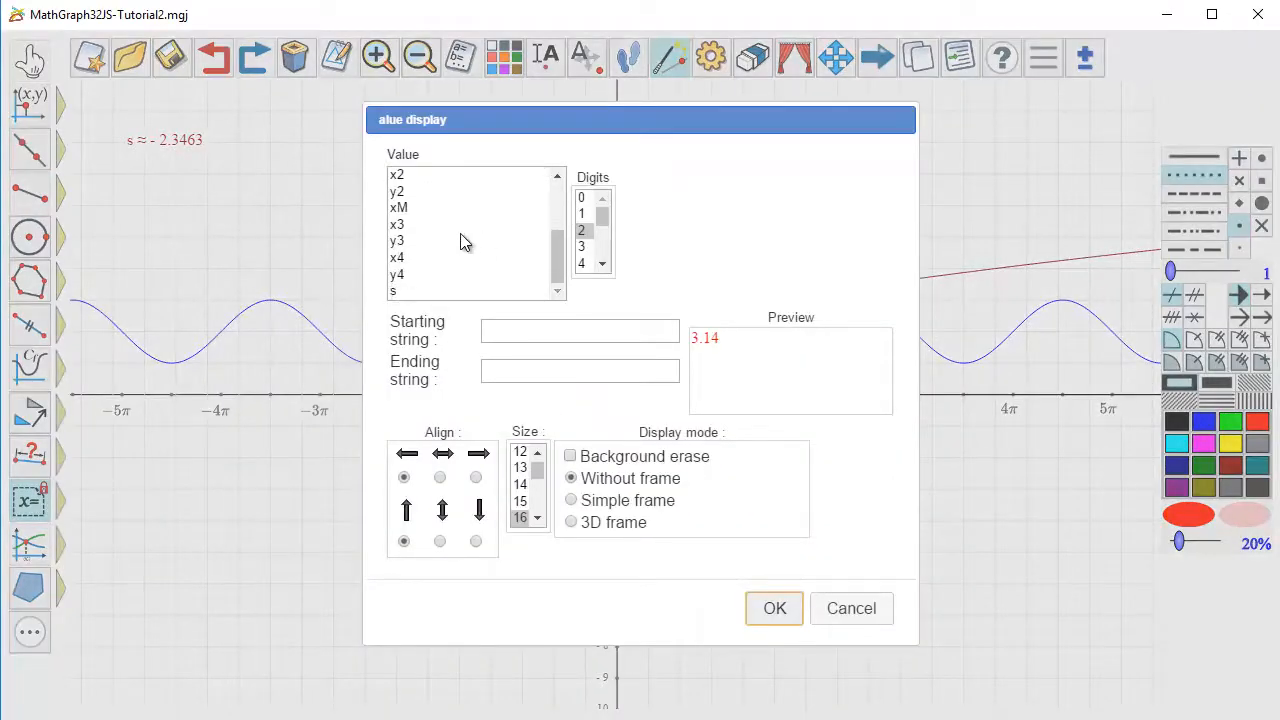
left_click(410, 290)
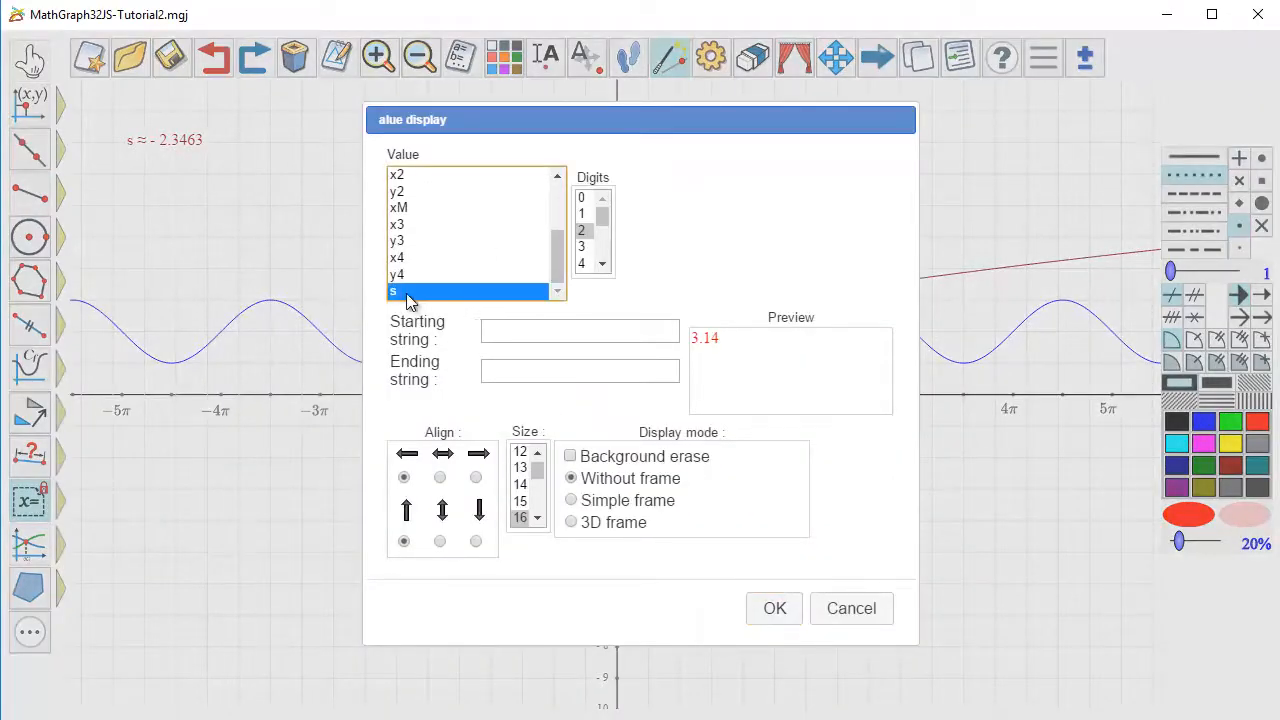
left_click(583, 231)
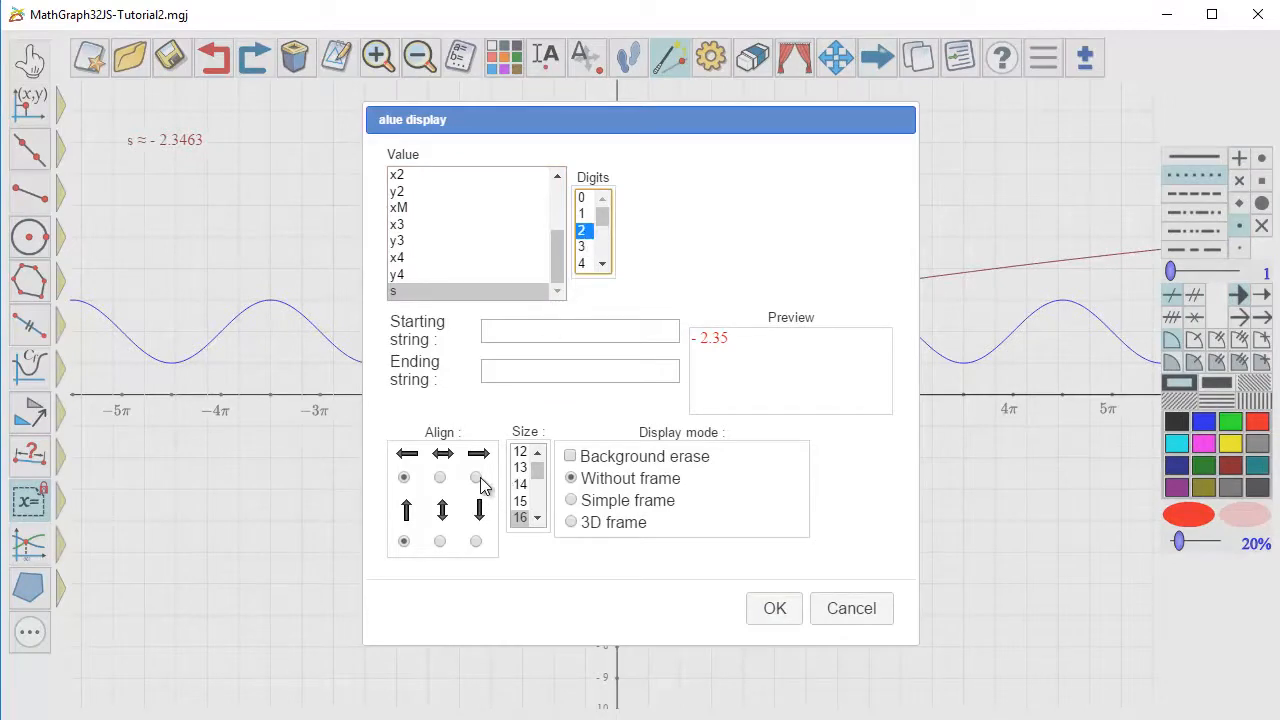
left_click(440, 478)
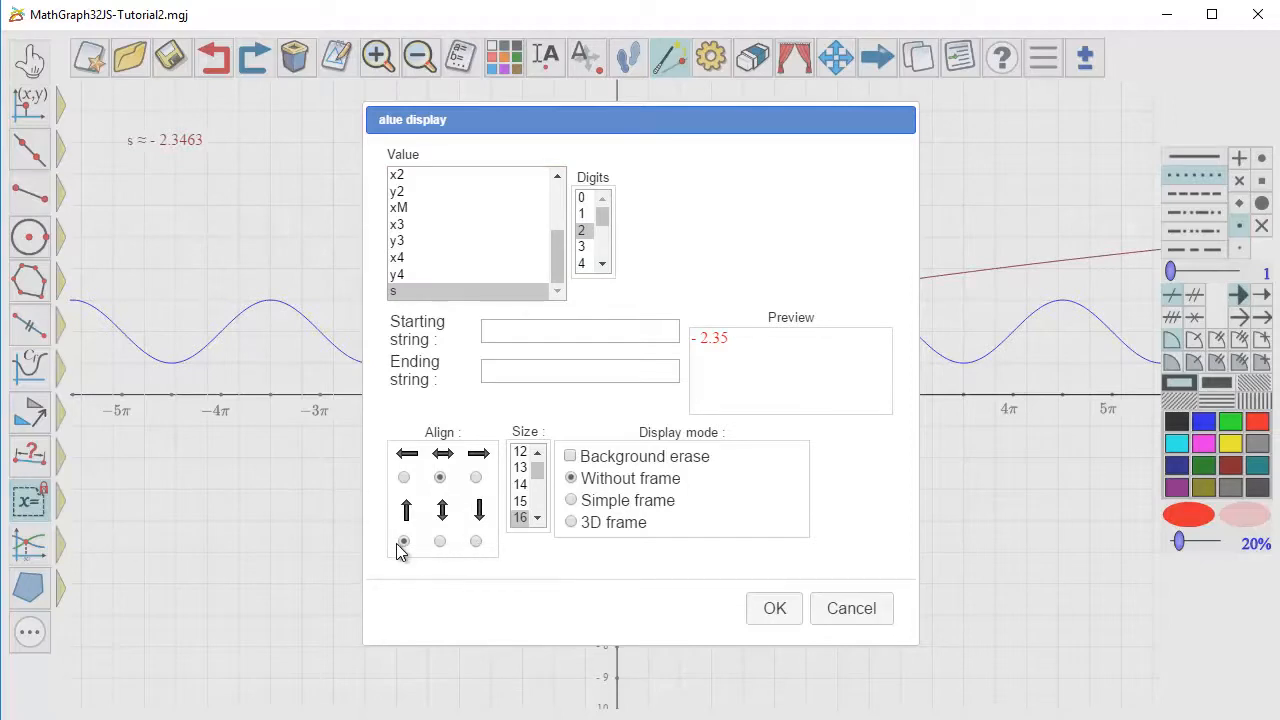
left_click(766, 608)
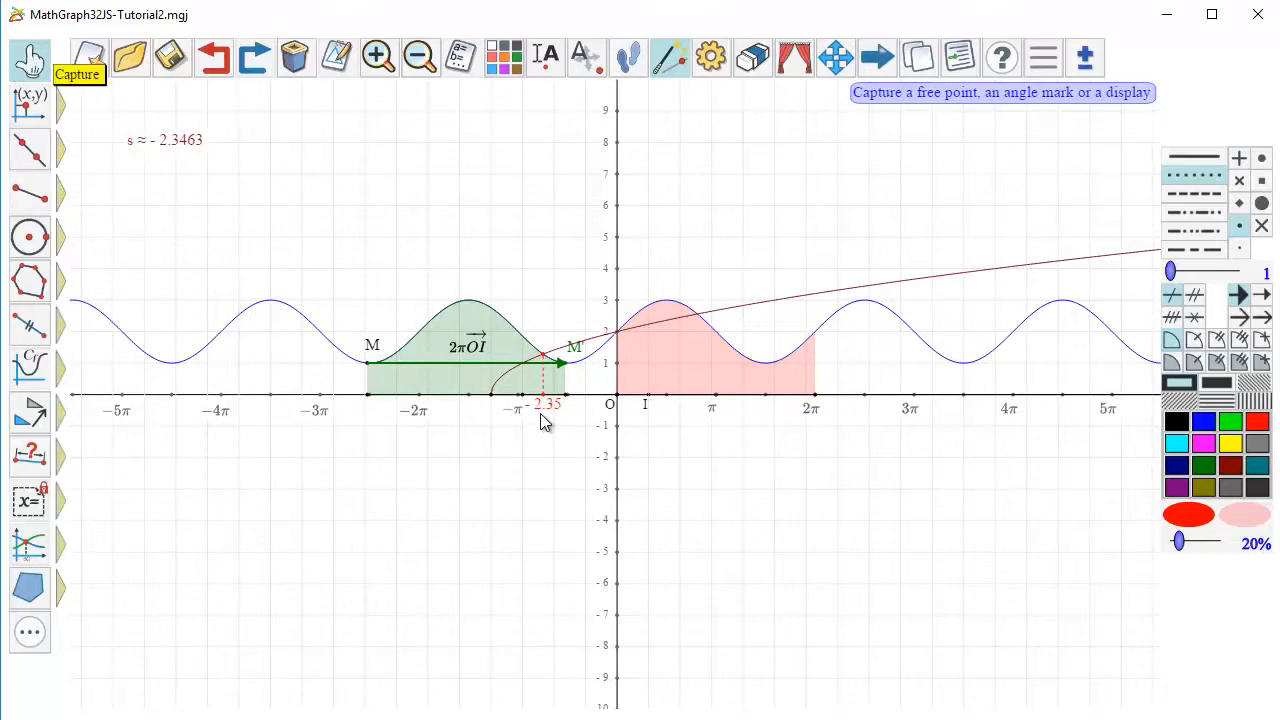
left_click_drag(542, 420, 538, 425)
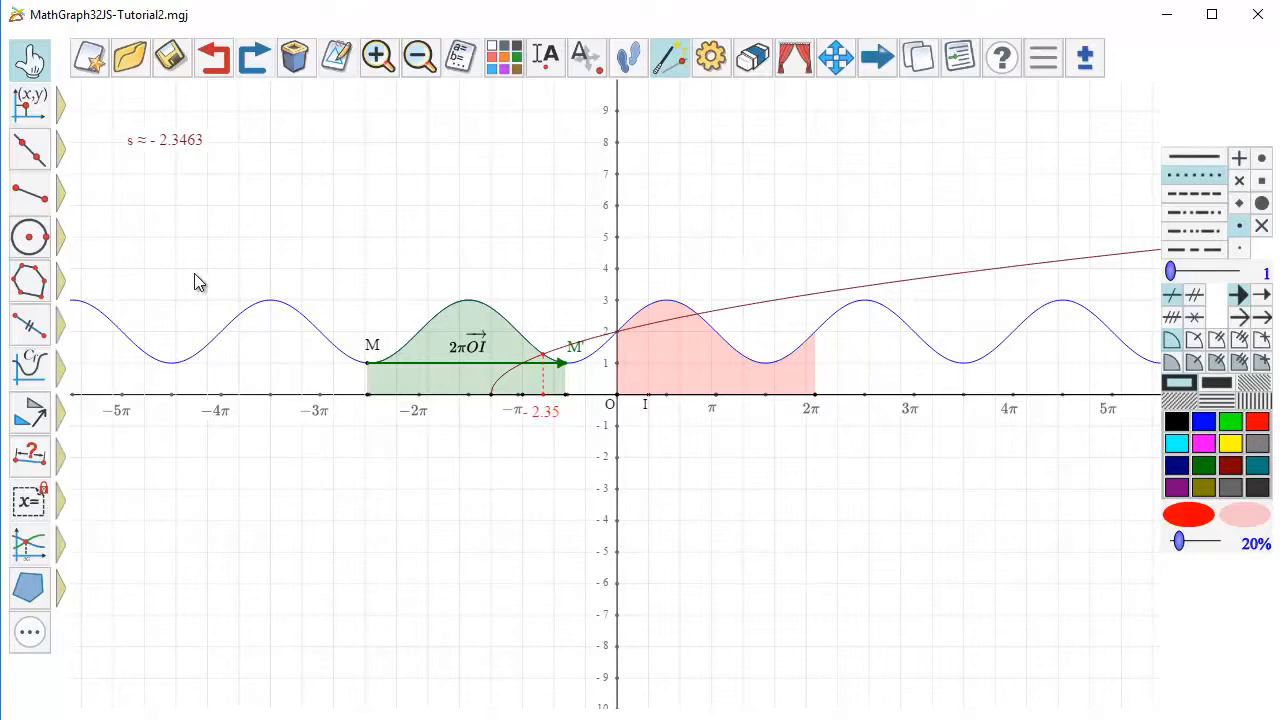